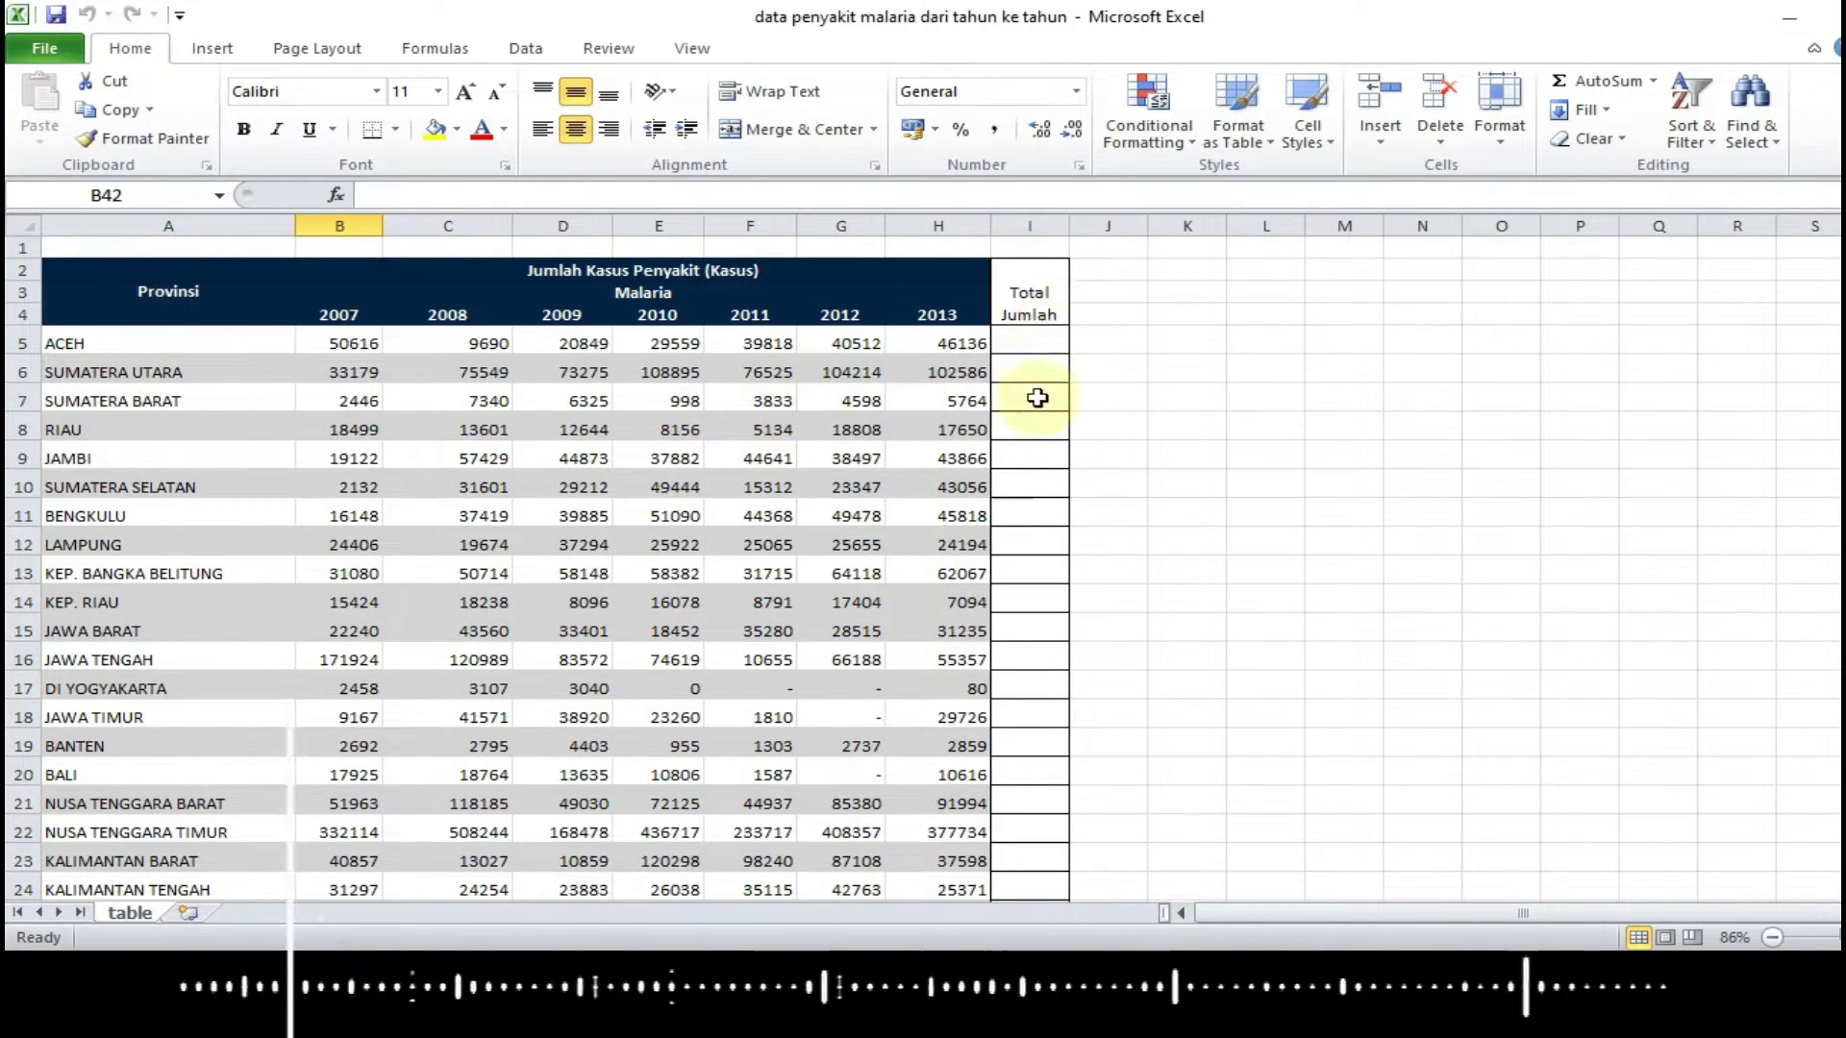
Scroll the finished malaria example workbook to see each province's Total Jumlah
scroll(1038, 398, down, 6)
scroll(853, 515, down, 4)
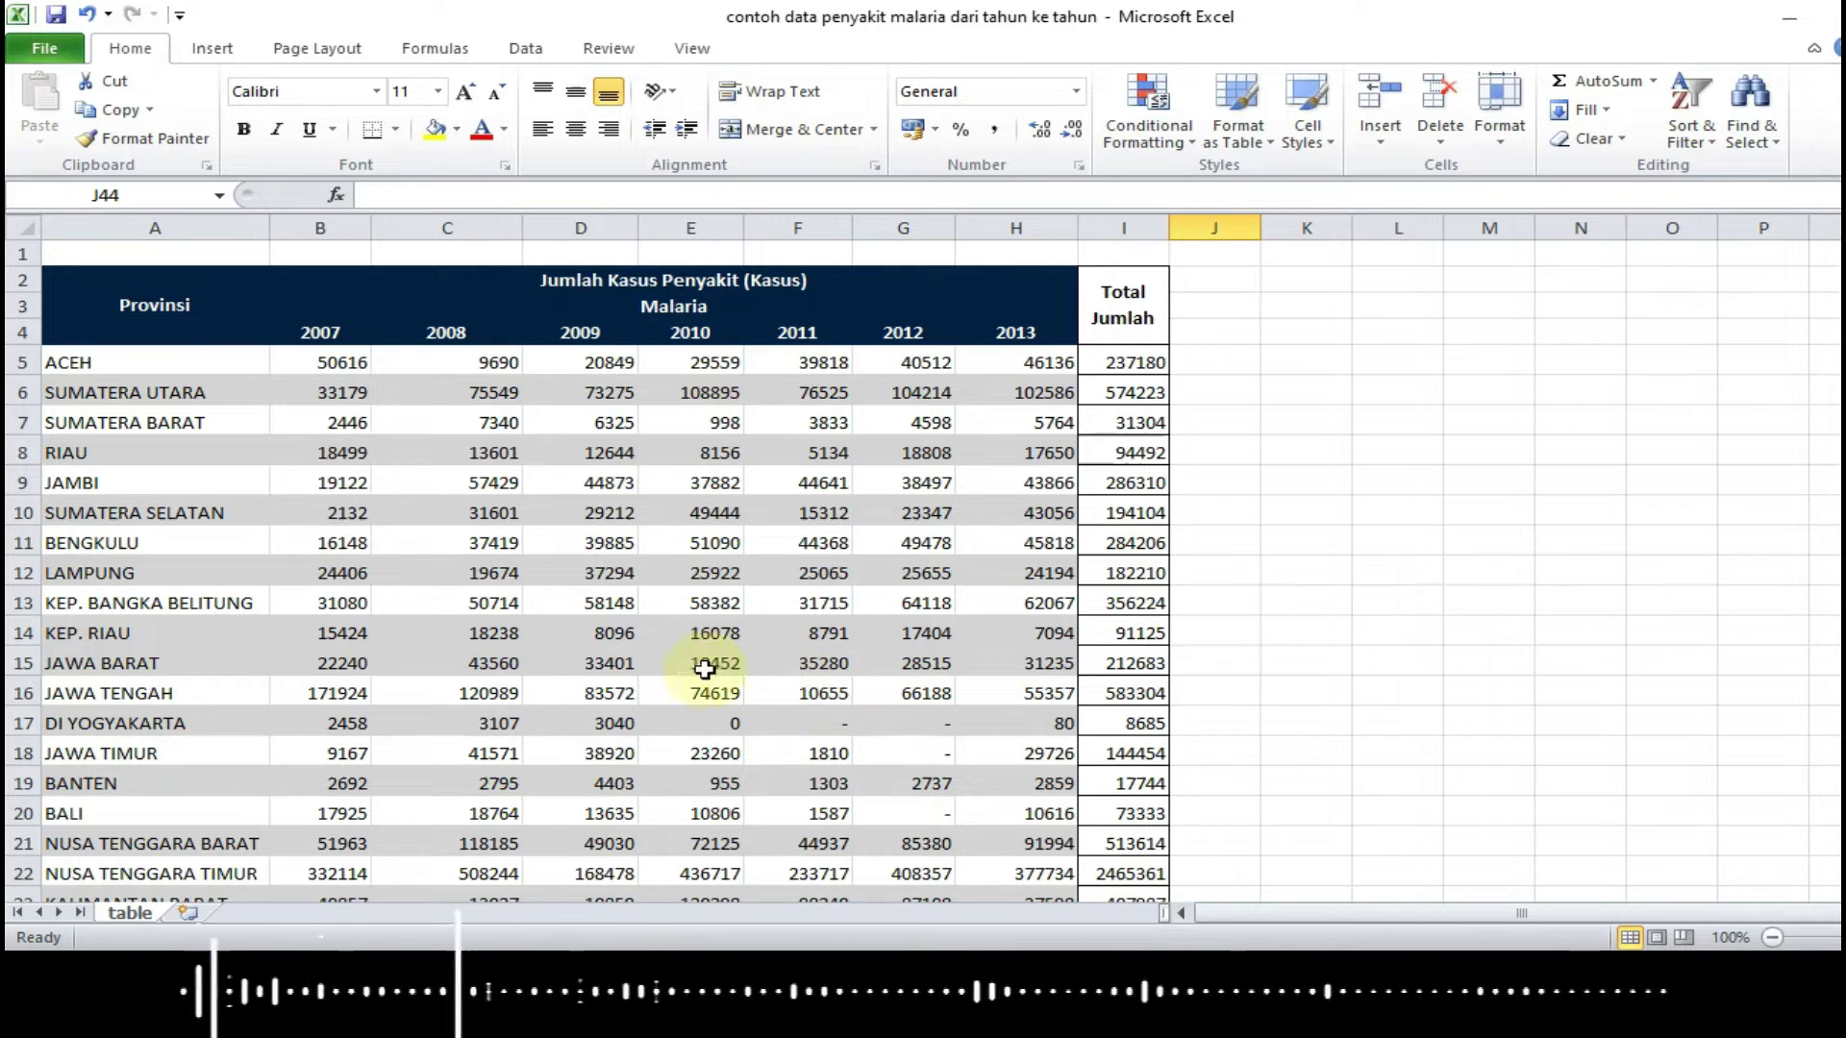
Scroll through the example to review summary rows 39–44 and the column I totals
scroll(637, 660, down, 6)
scroll(638, 659, down, 2)
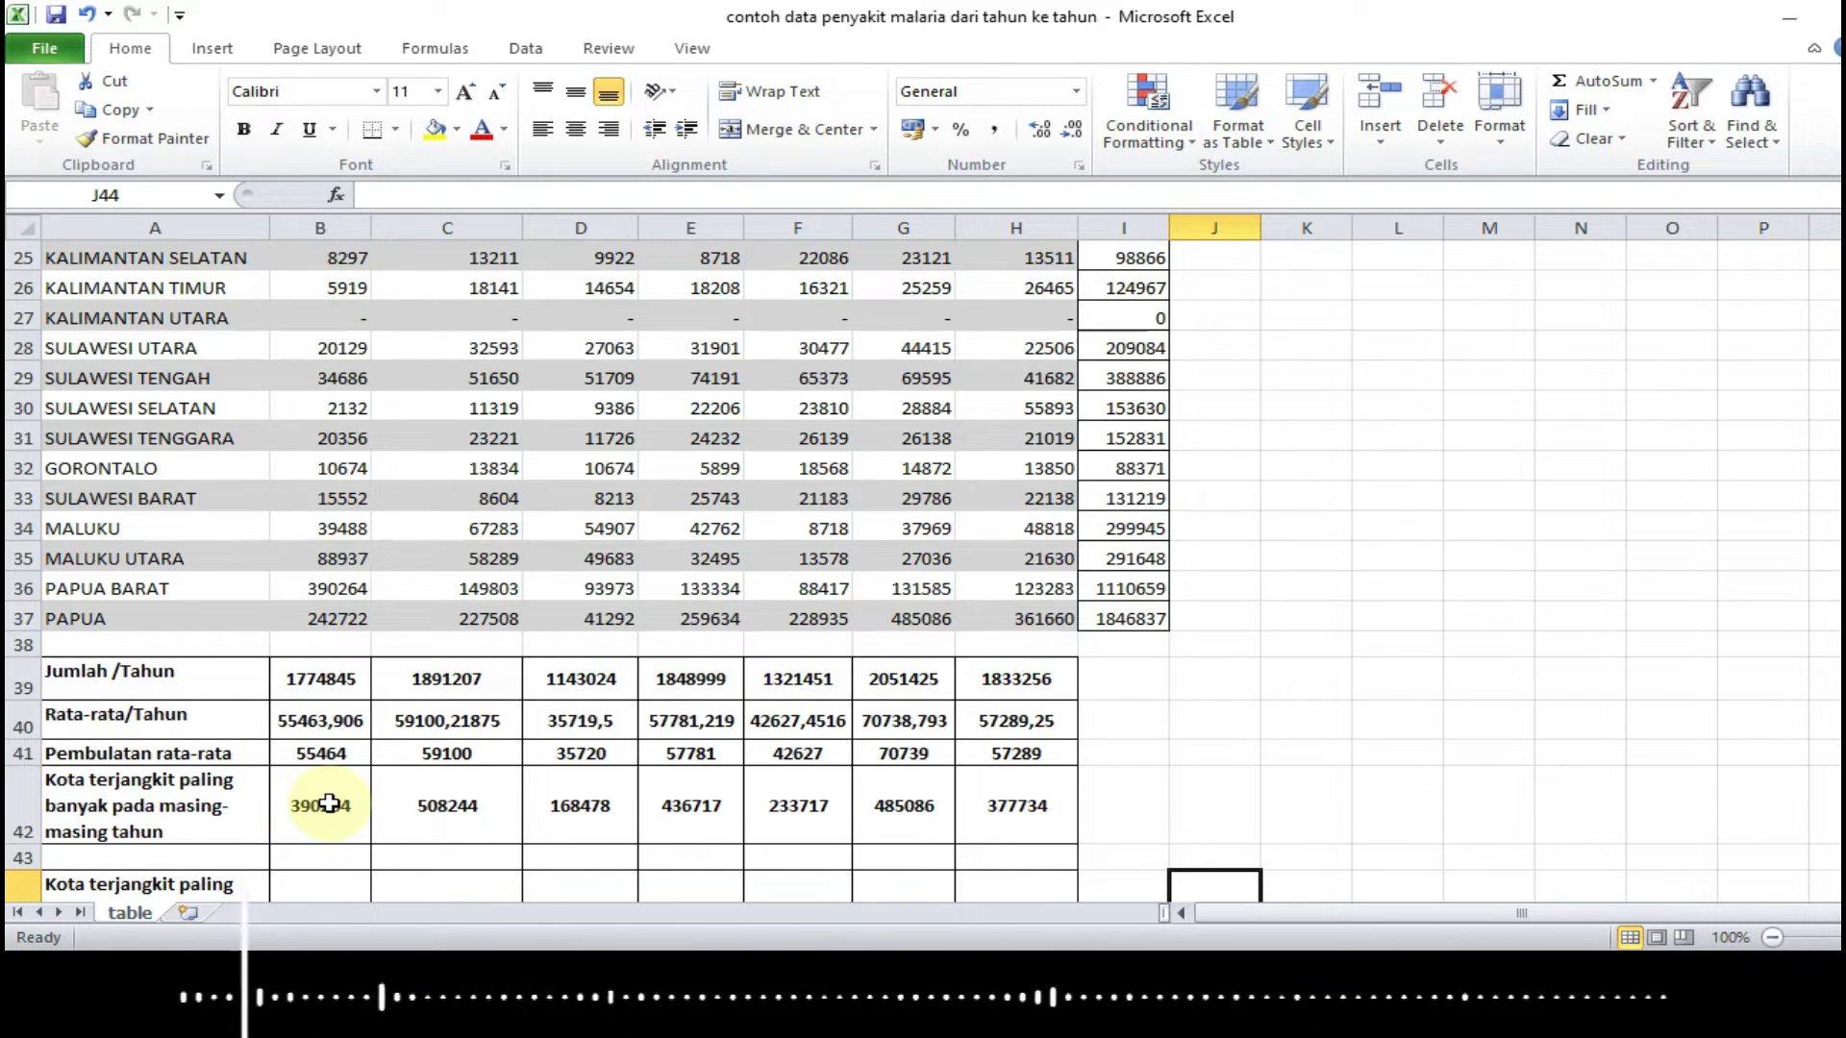
scroll(329, 804, down, 2)
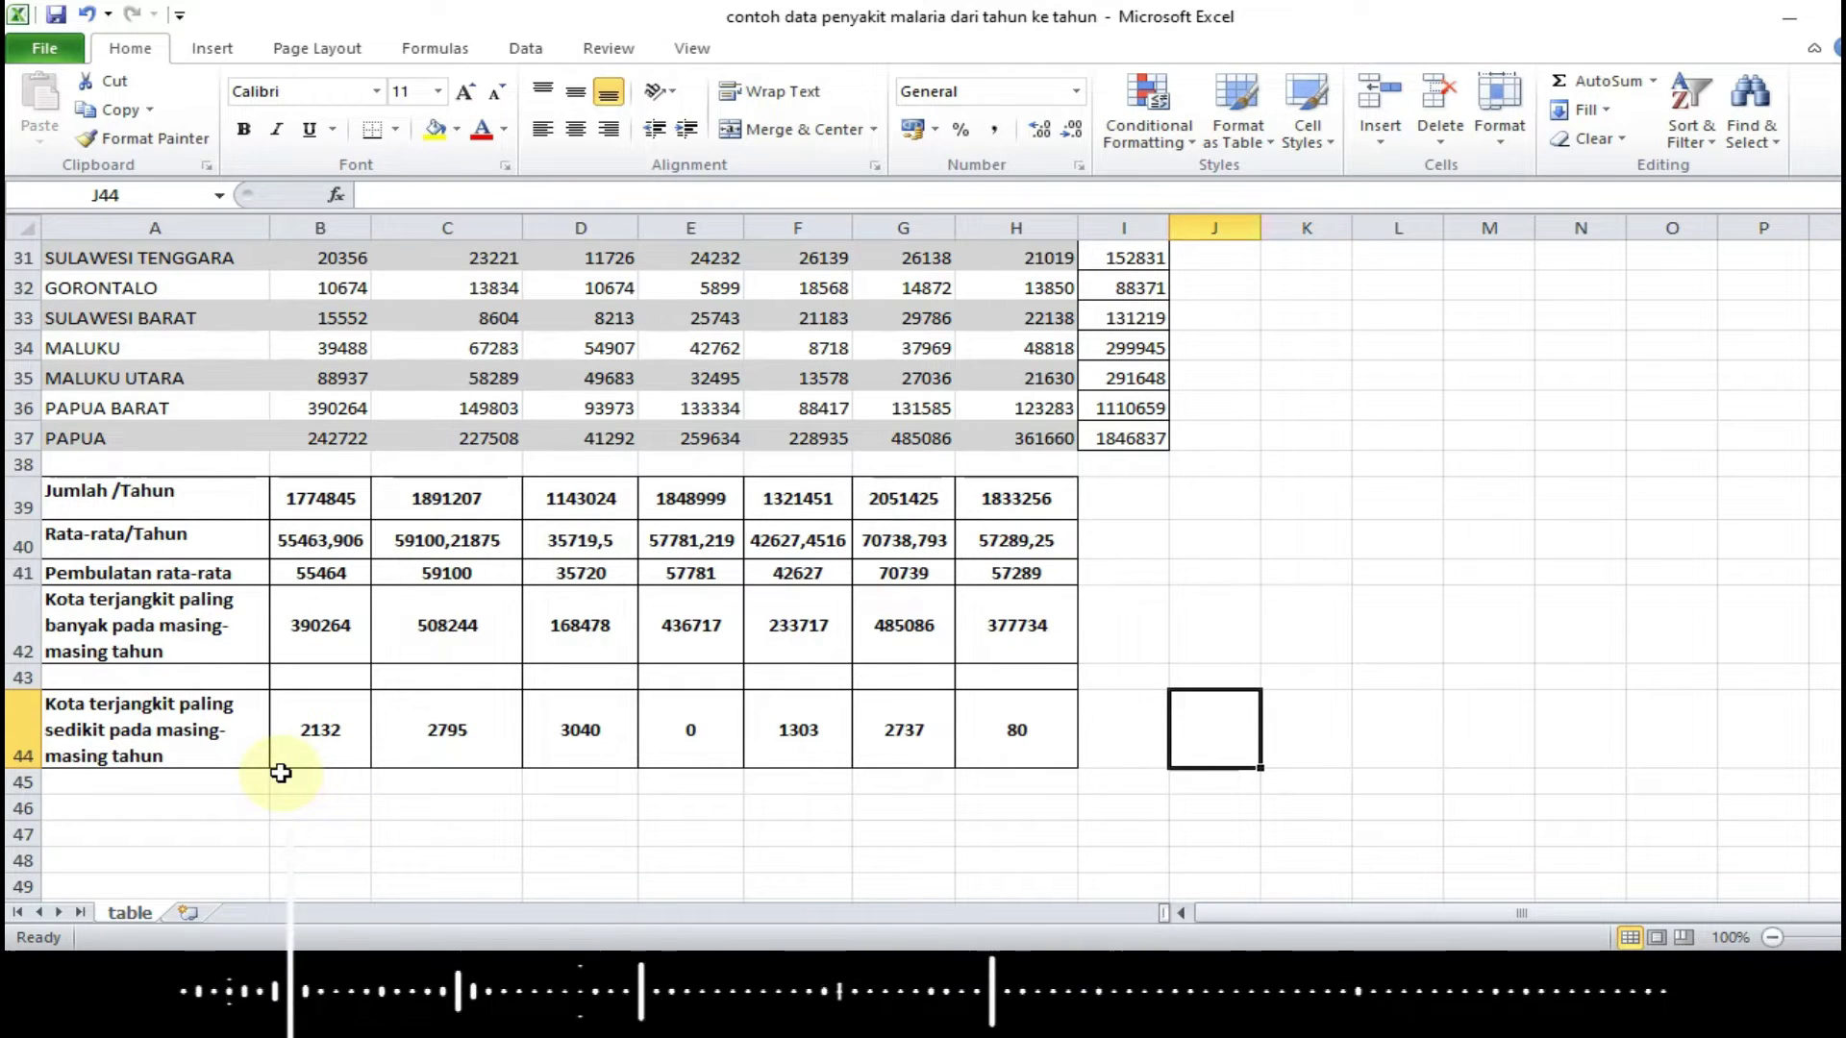
scroll(1009, 548, up, 1)
scroll(1030, 637, up, 7)
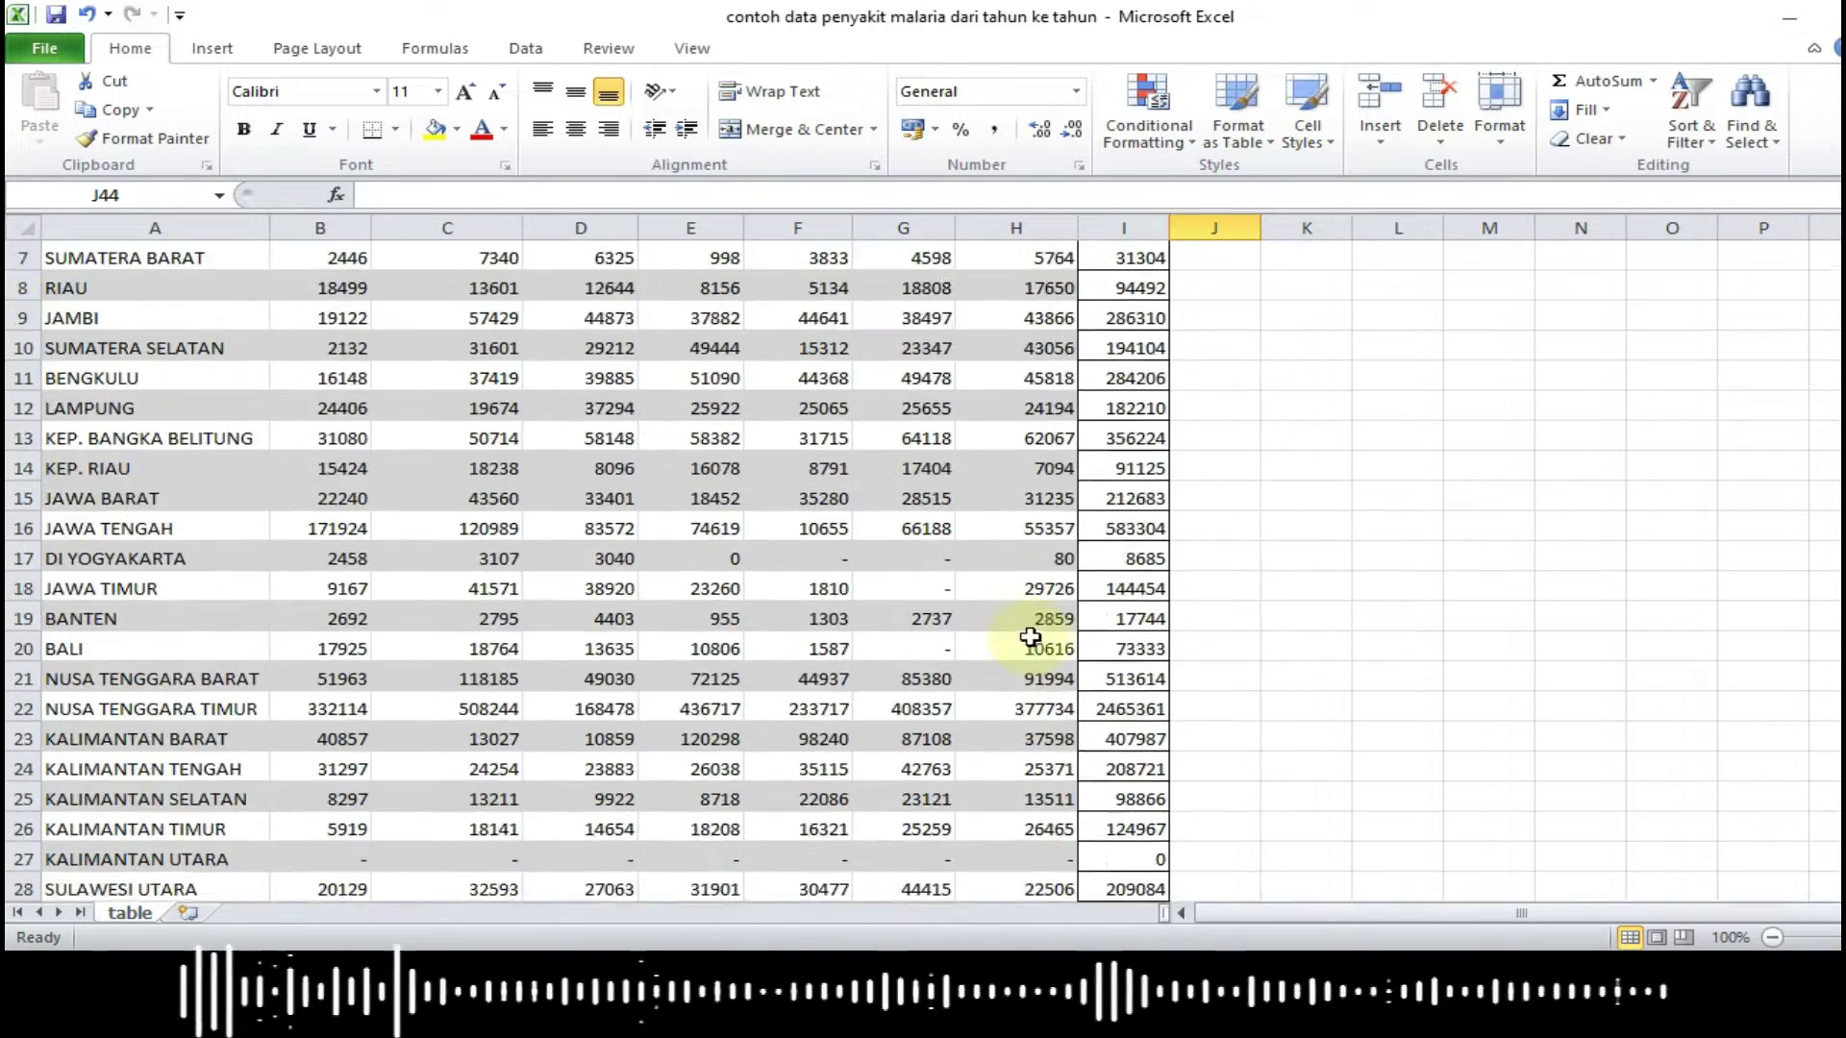
scroll(1031, 637, up, 2)
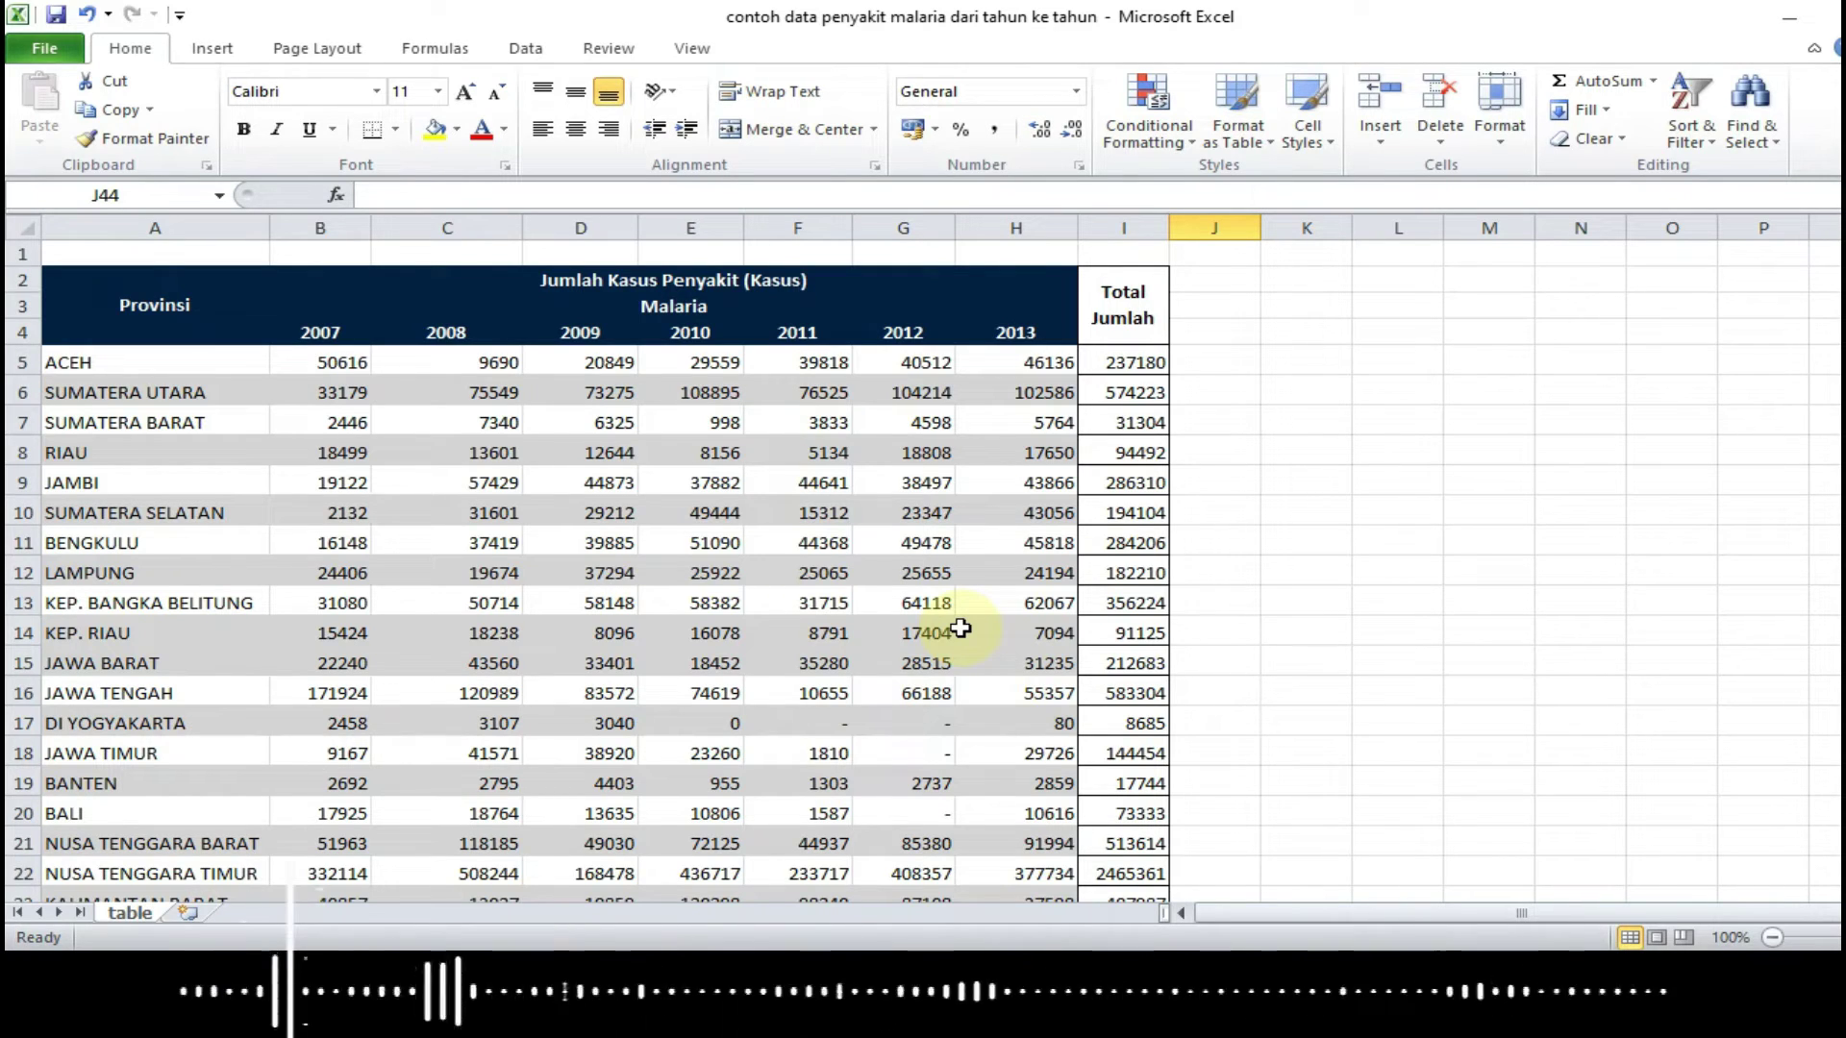
scroll(962, 628, down, 2)
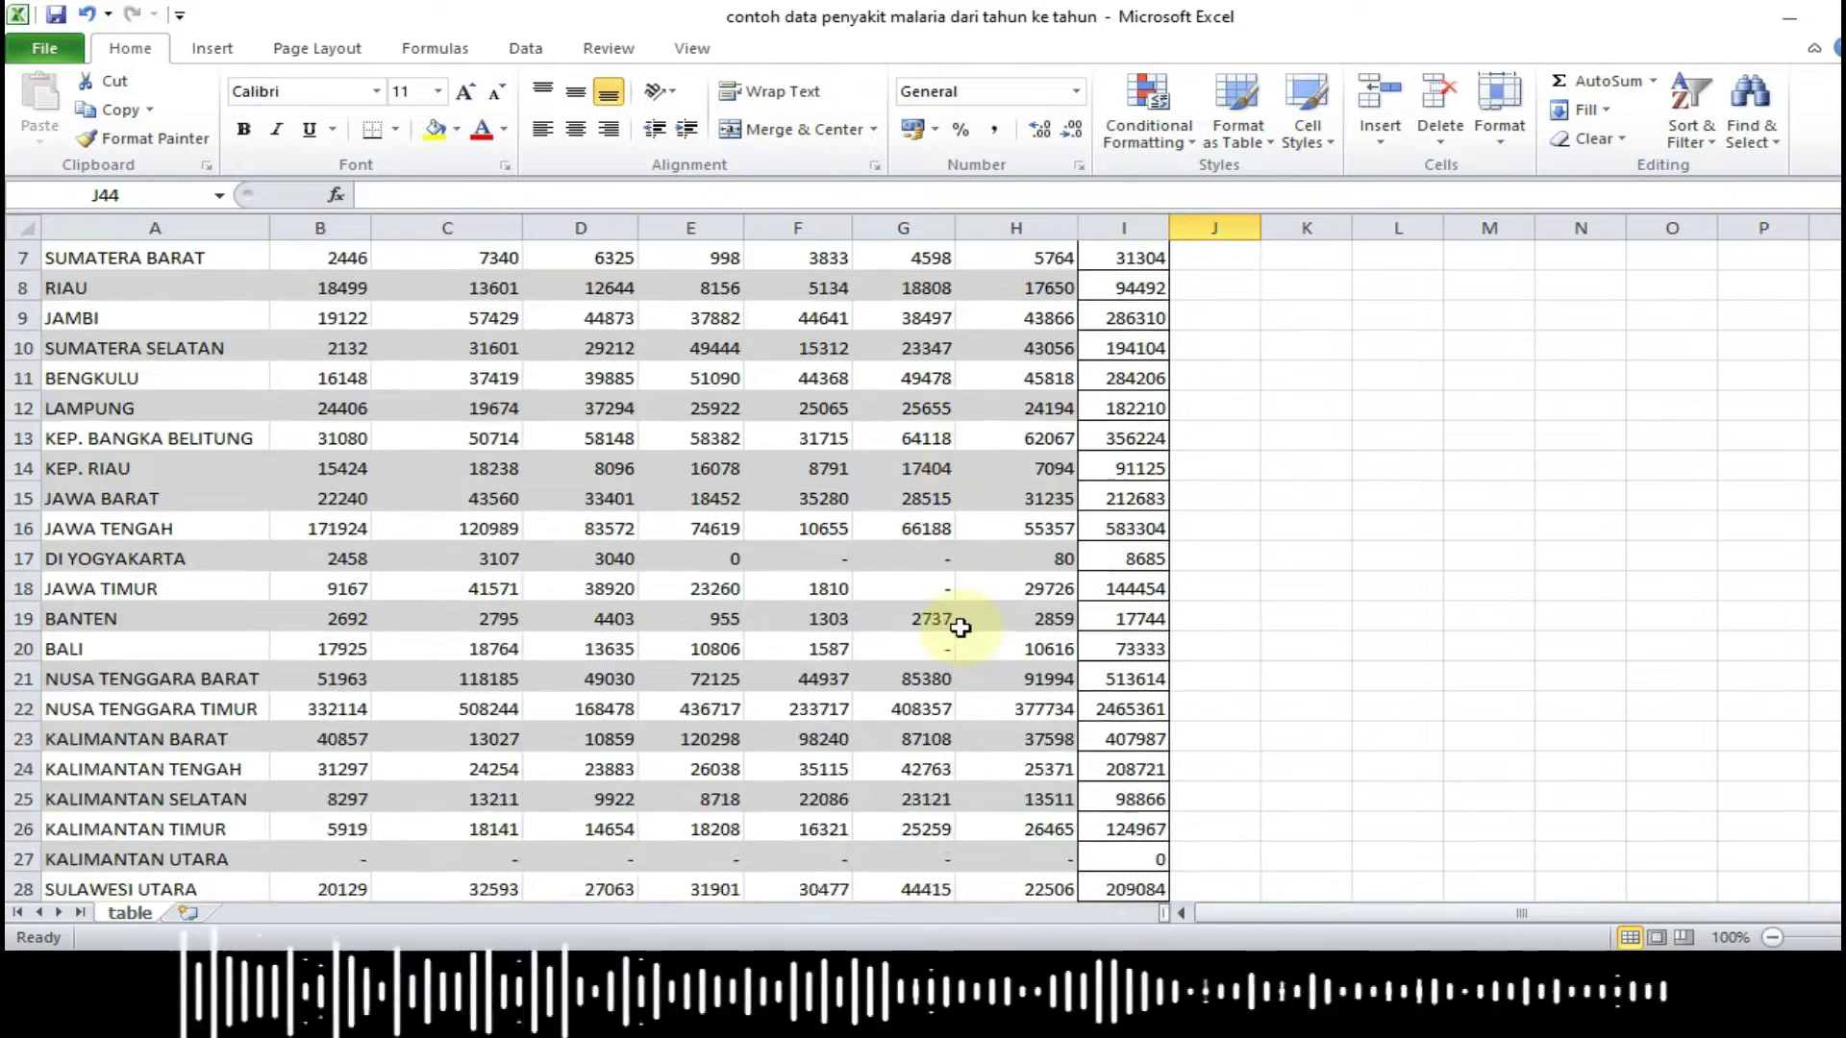
scroll(961, 628, down, 6)
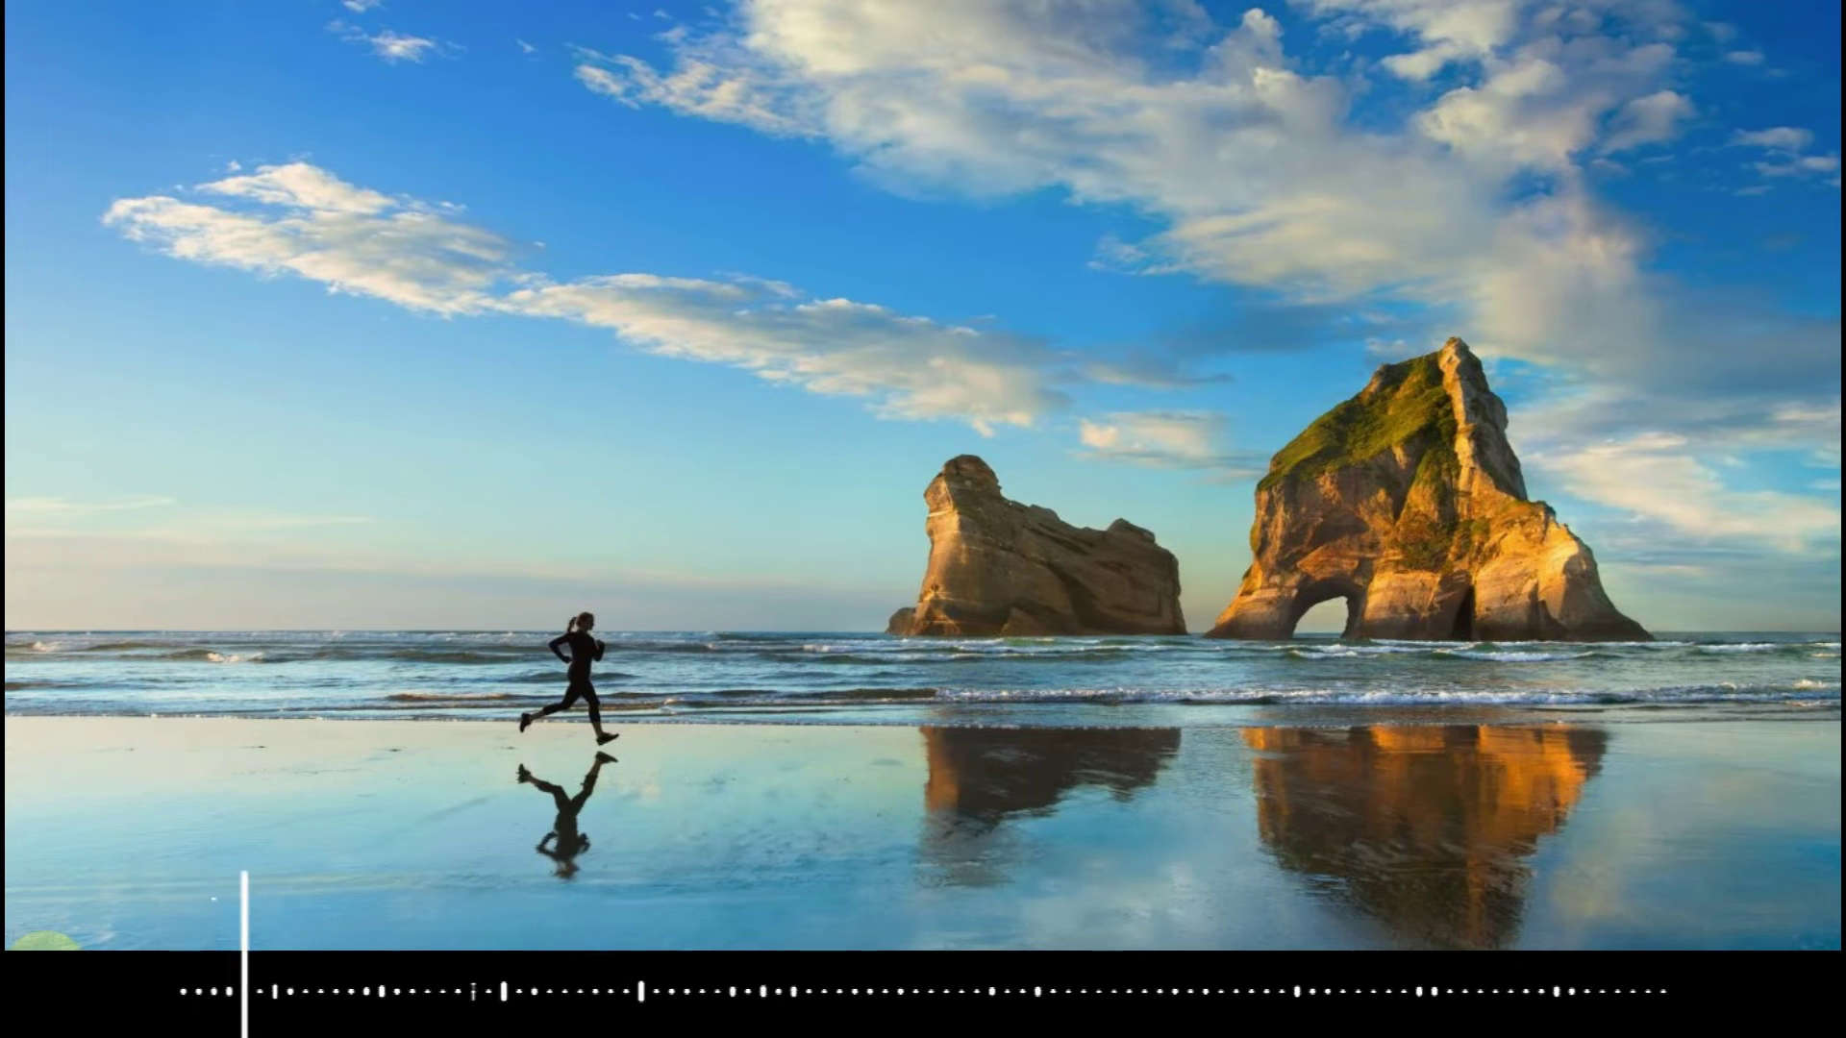
Launch Microsoft Excel 2010 from the Start menu's Microsoft Office folder
click(41, 942)
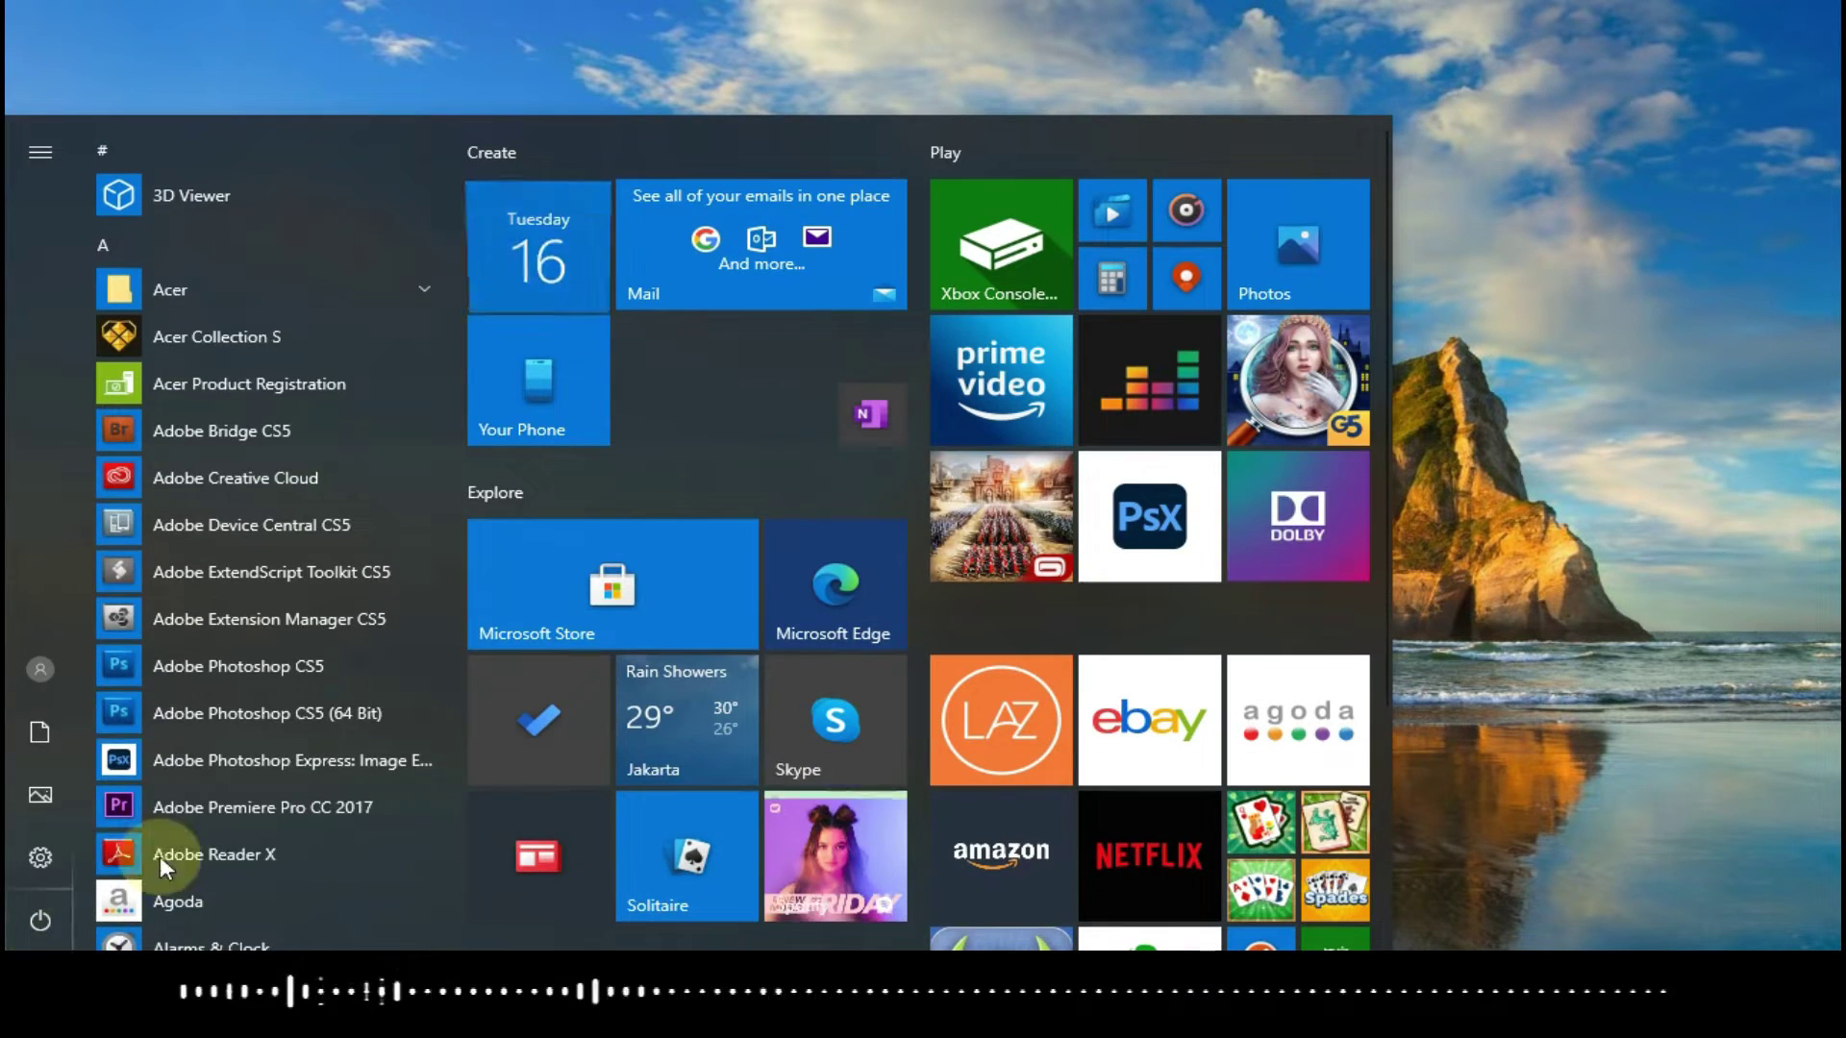
scroll(327, 676, down, 5)
scroll(326, 677, down, 5)
scroll(327, 677, down, 5)
scroll(327, 677, down, 2)
scroll(326, 676, down, 1)
scroll(327, 677, down, 4)
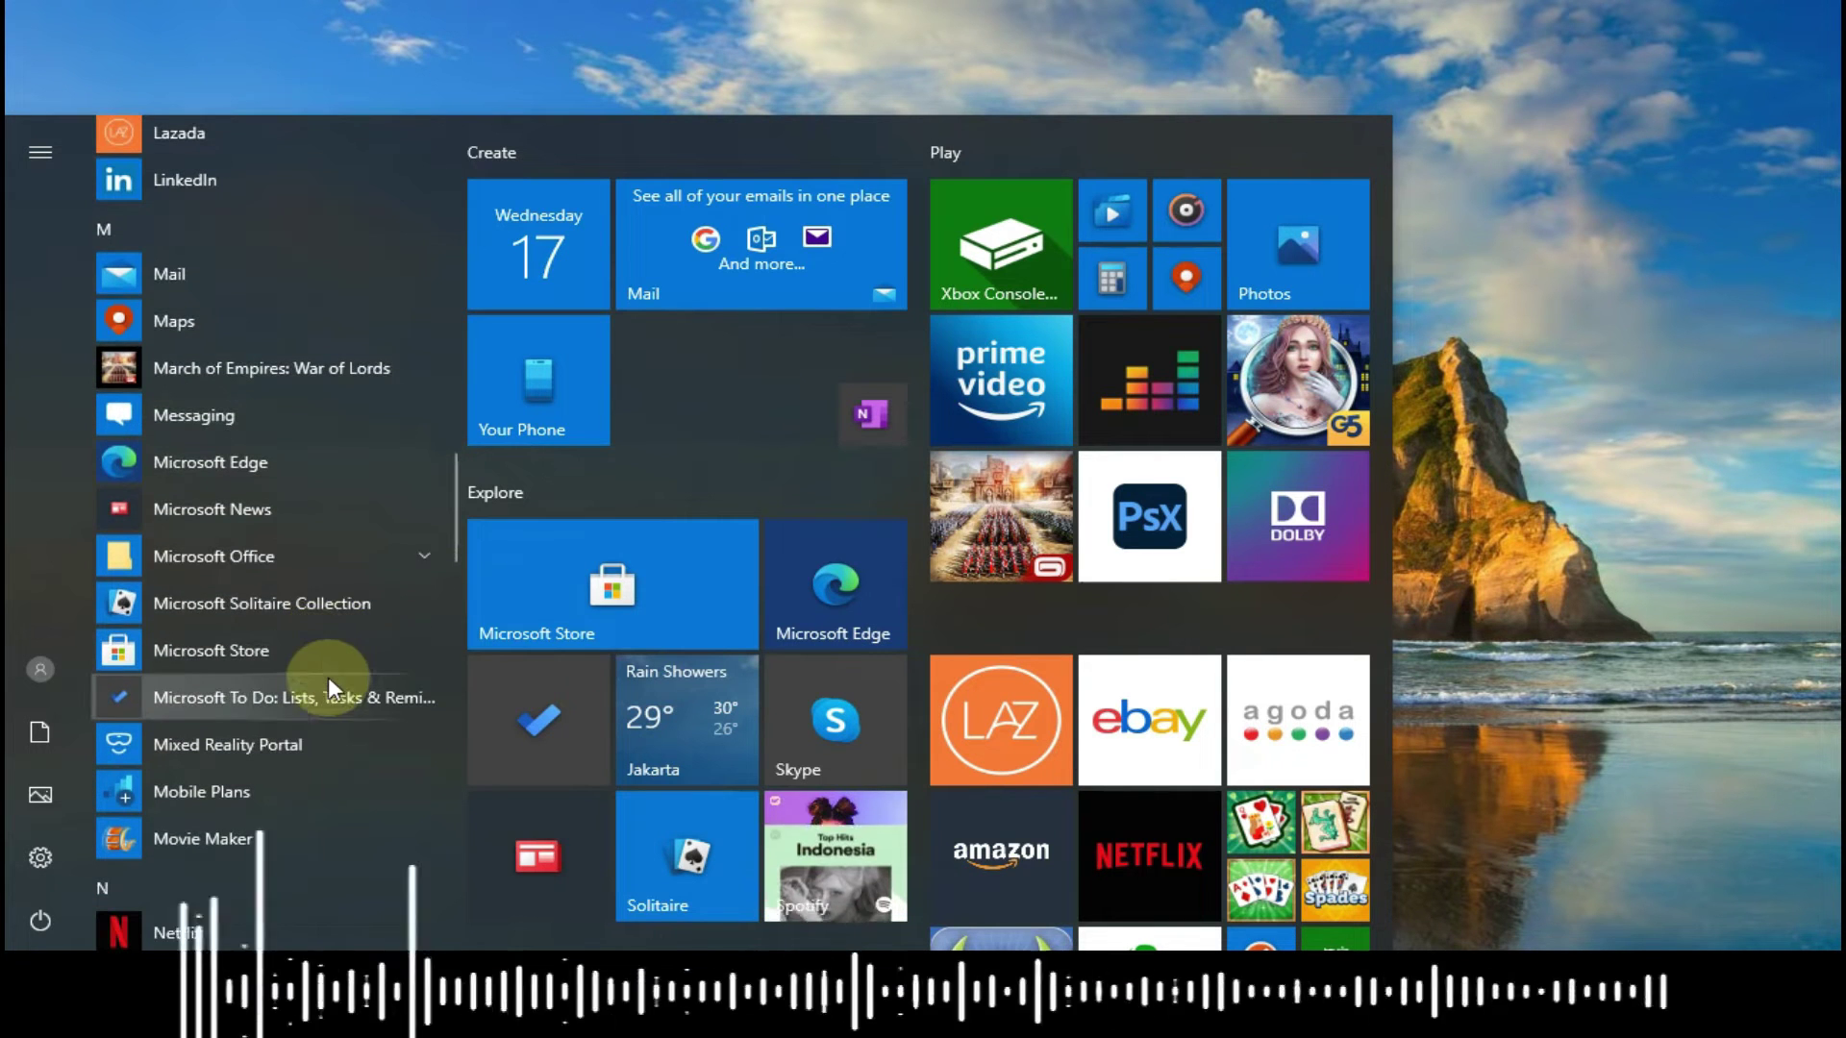
click(275, 553)
click(258, 755)
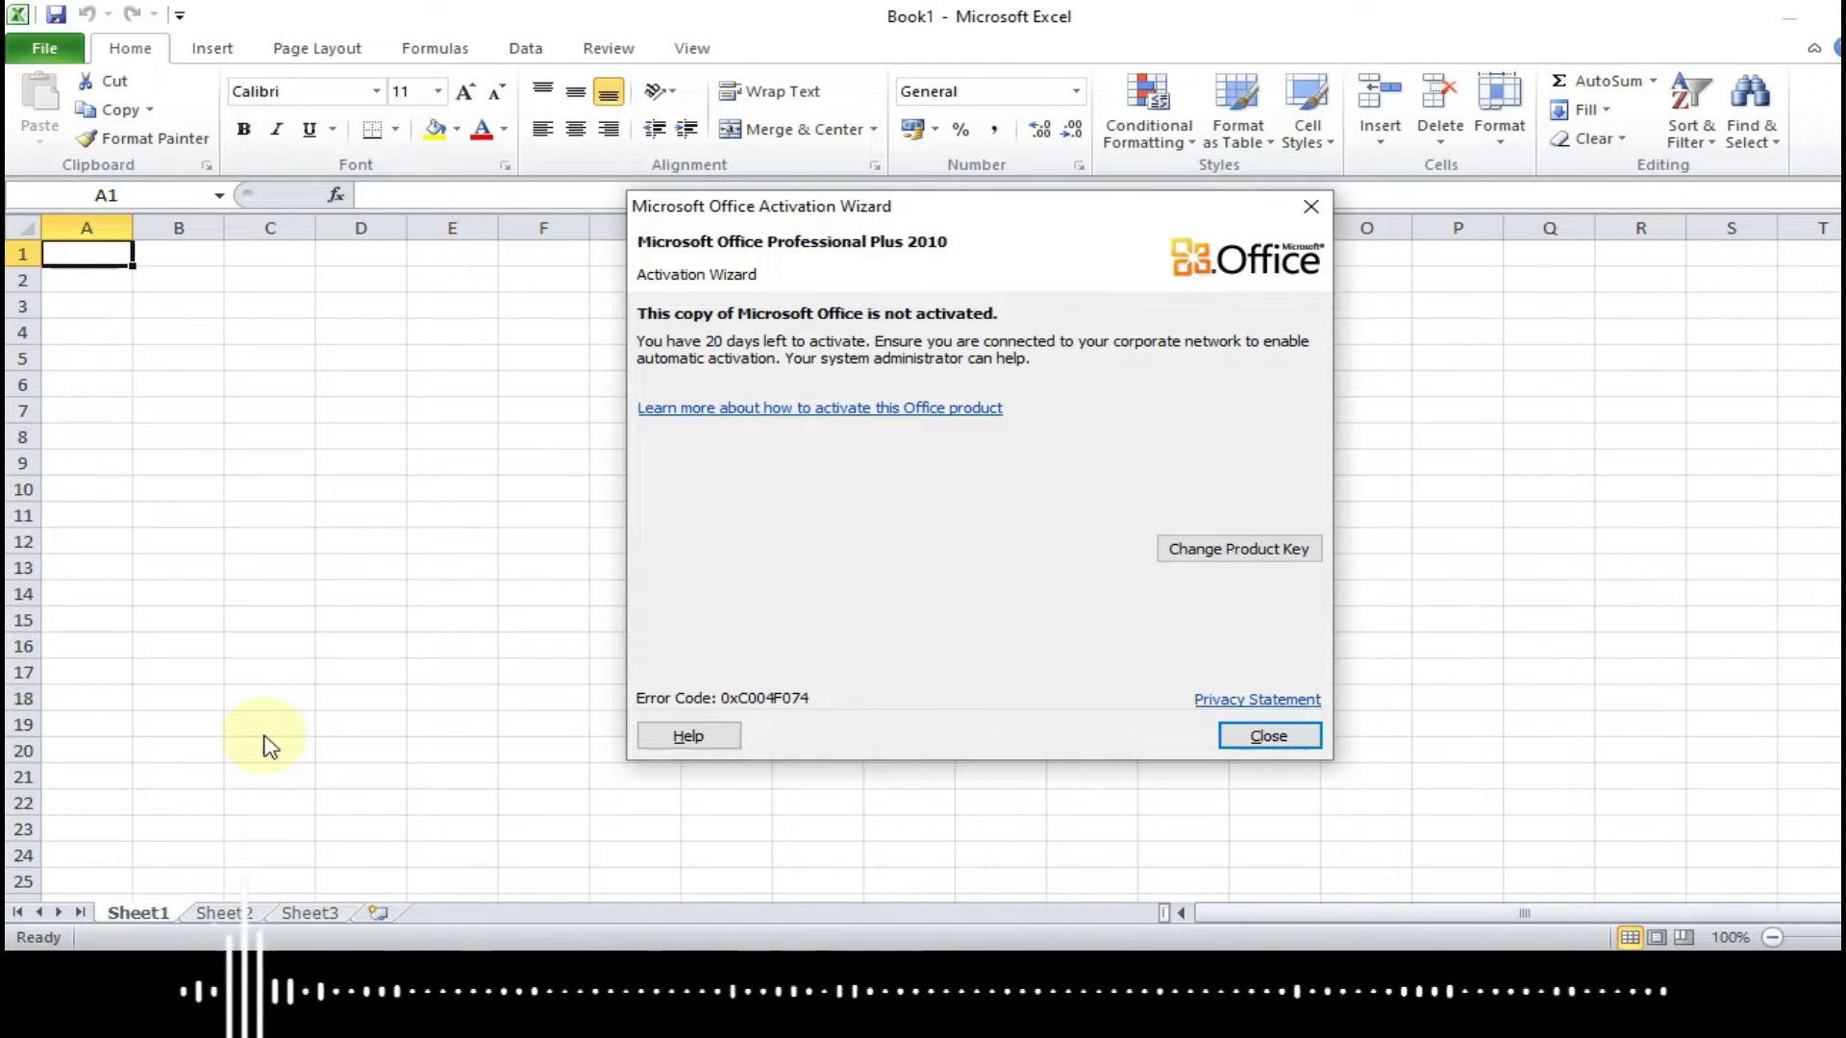
Close the Activation Wizard and show the Recent Workbooks list in File backstage
click(1312, 205)
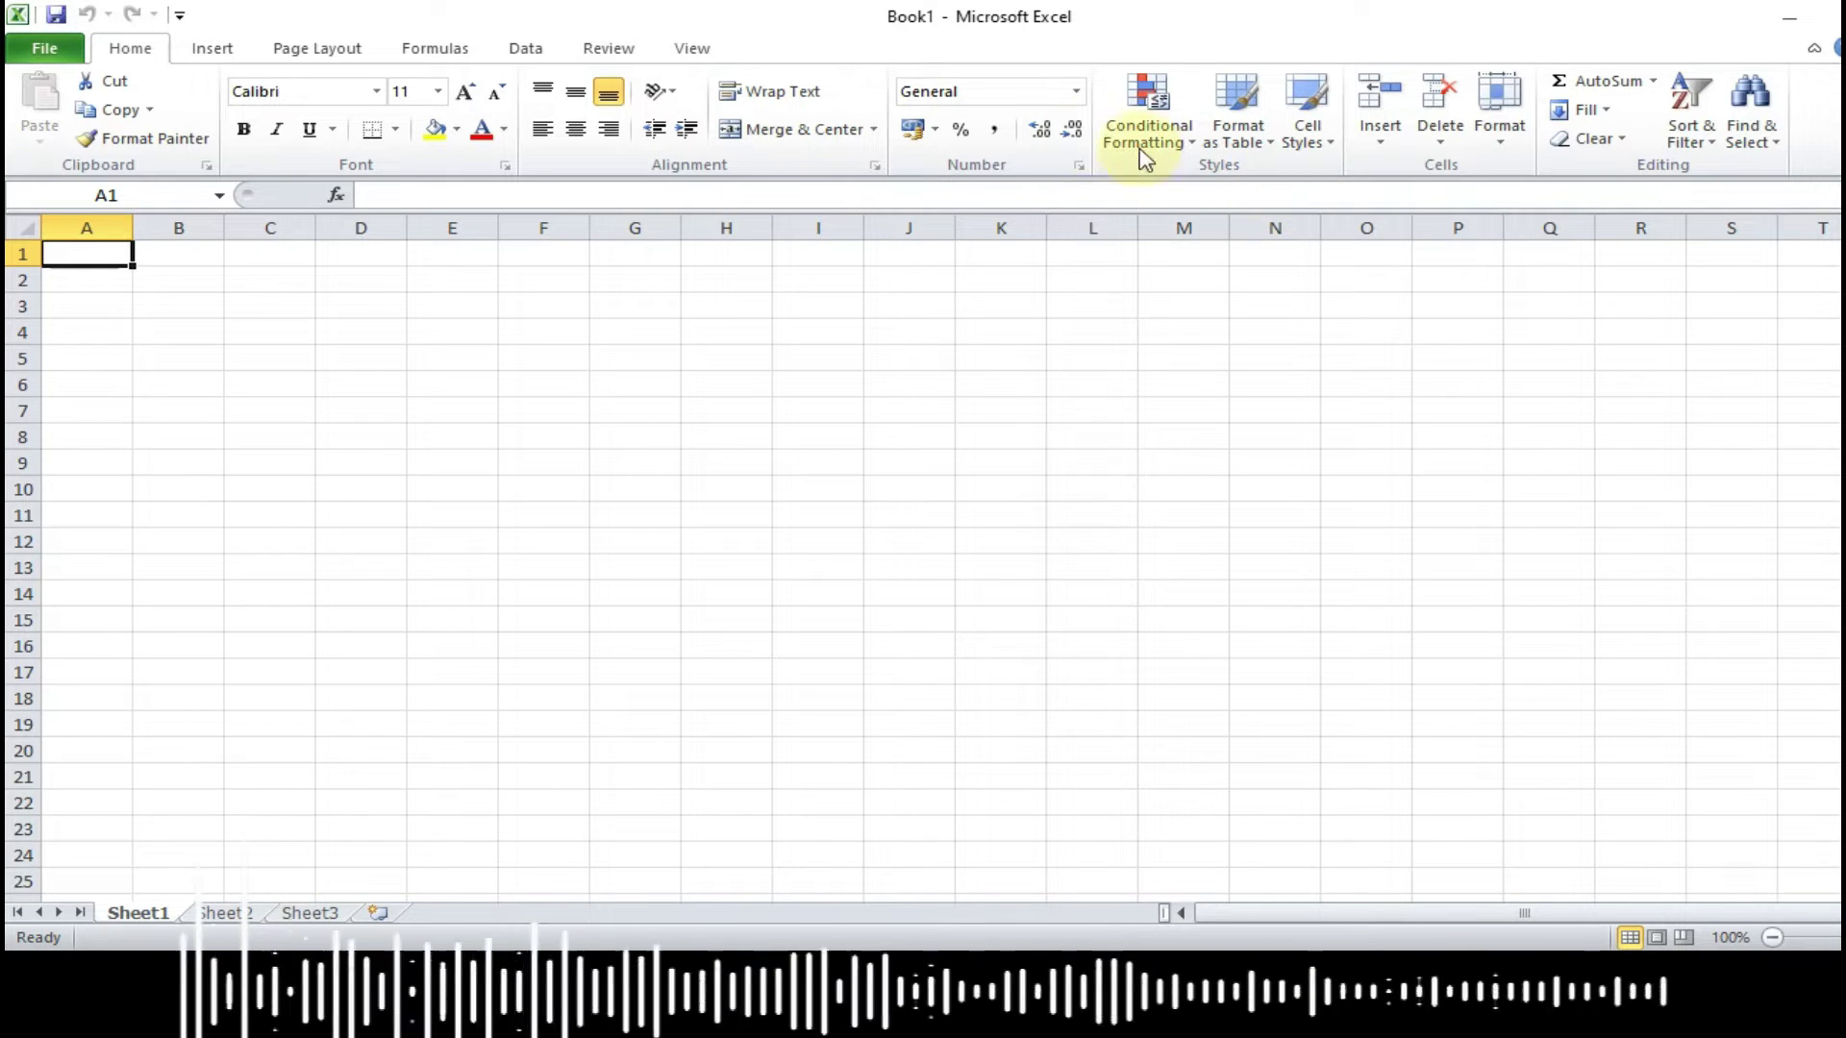
click(53, 54)
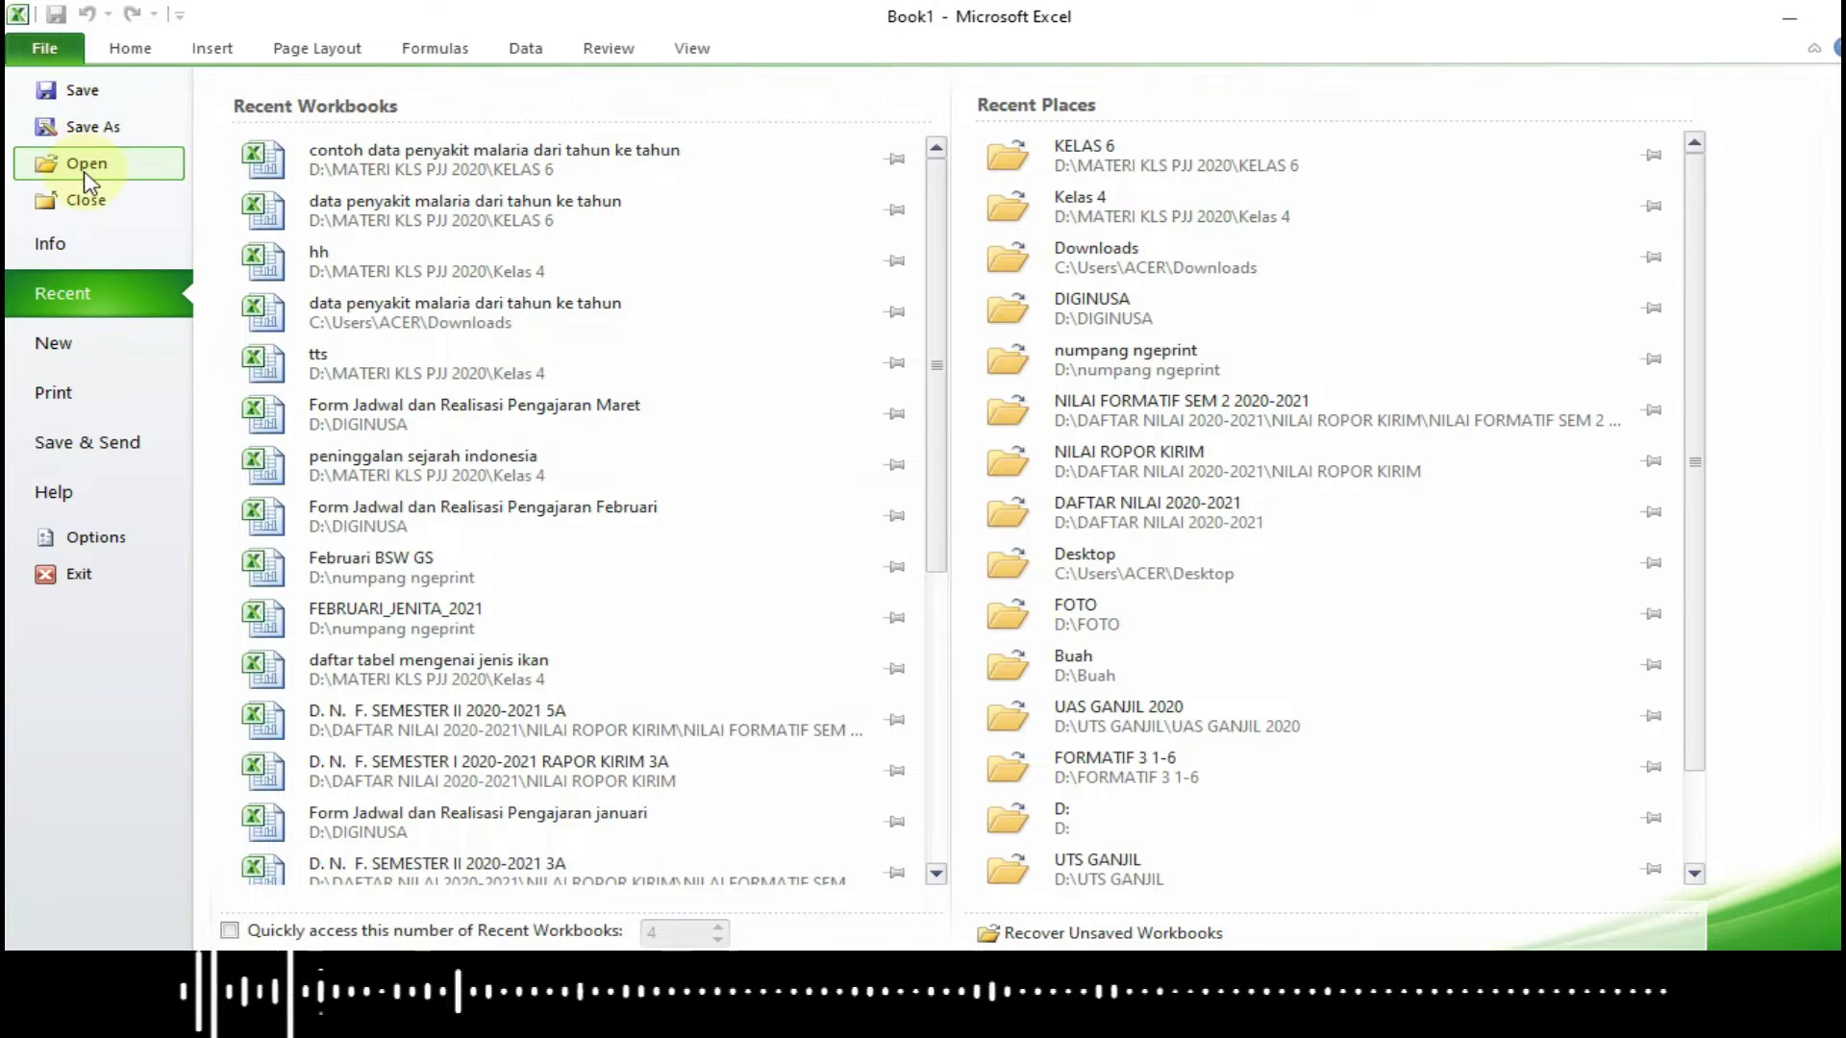
Open 'data penyakit malaria dari tahun ke tahun' from D:\MATERI KLS PJJ 2020\KELAS 6
key(Escape)
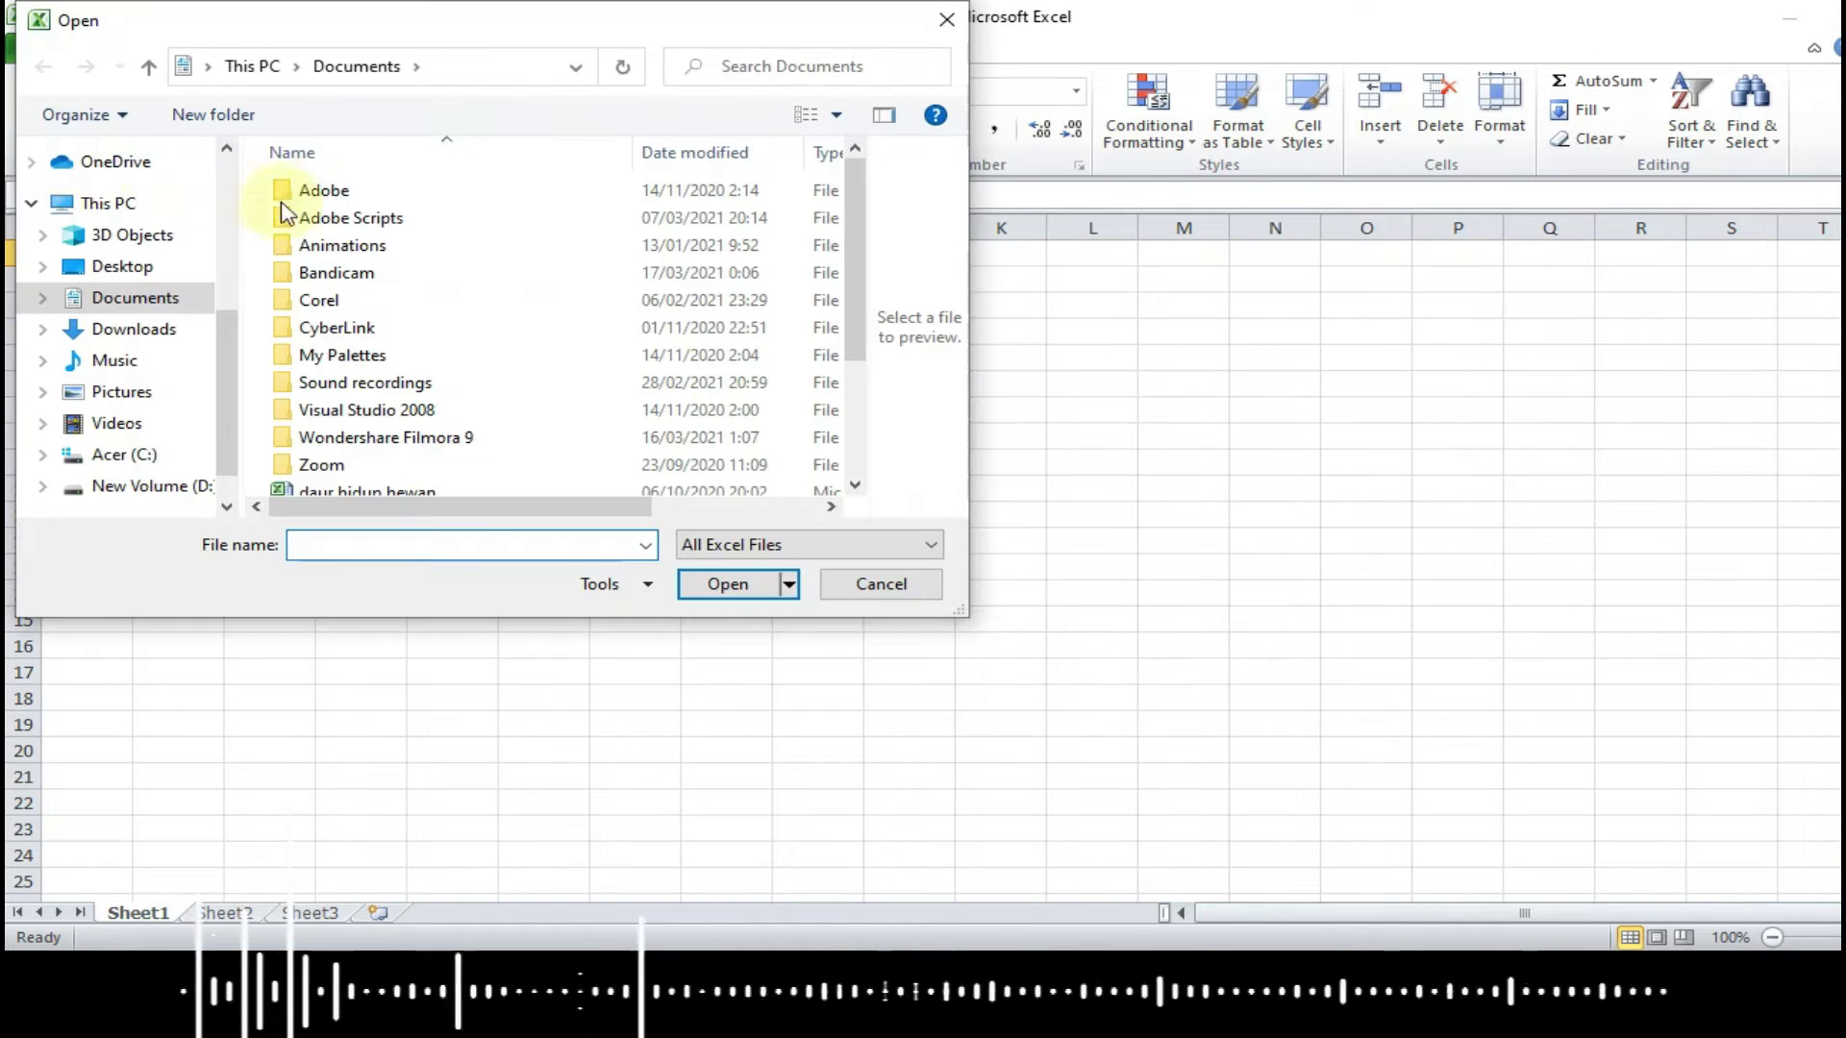
click(190, 488)
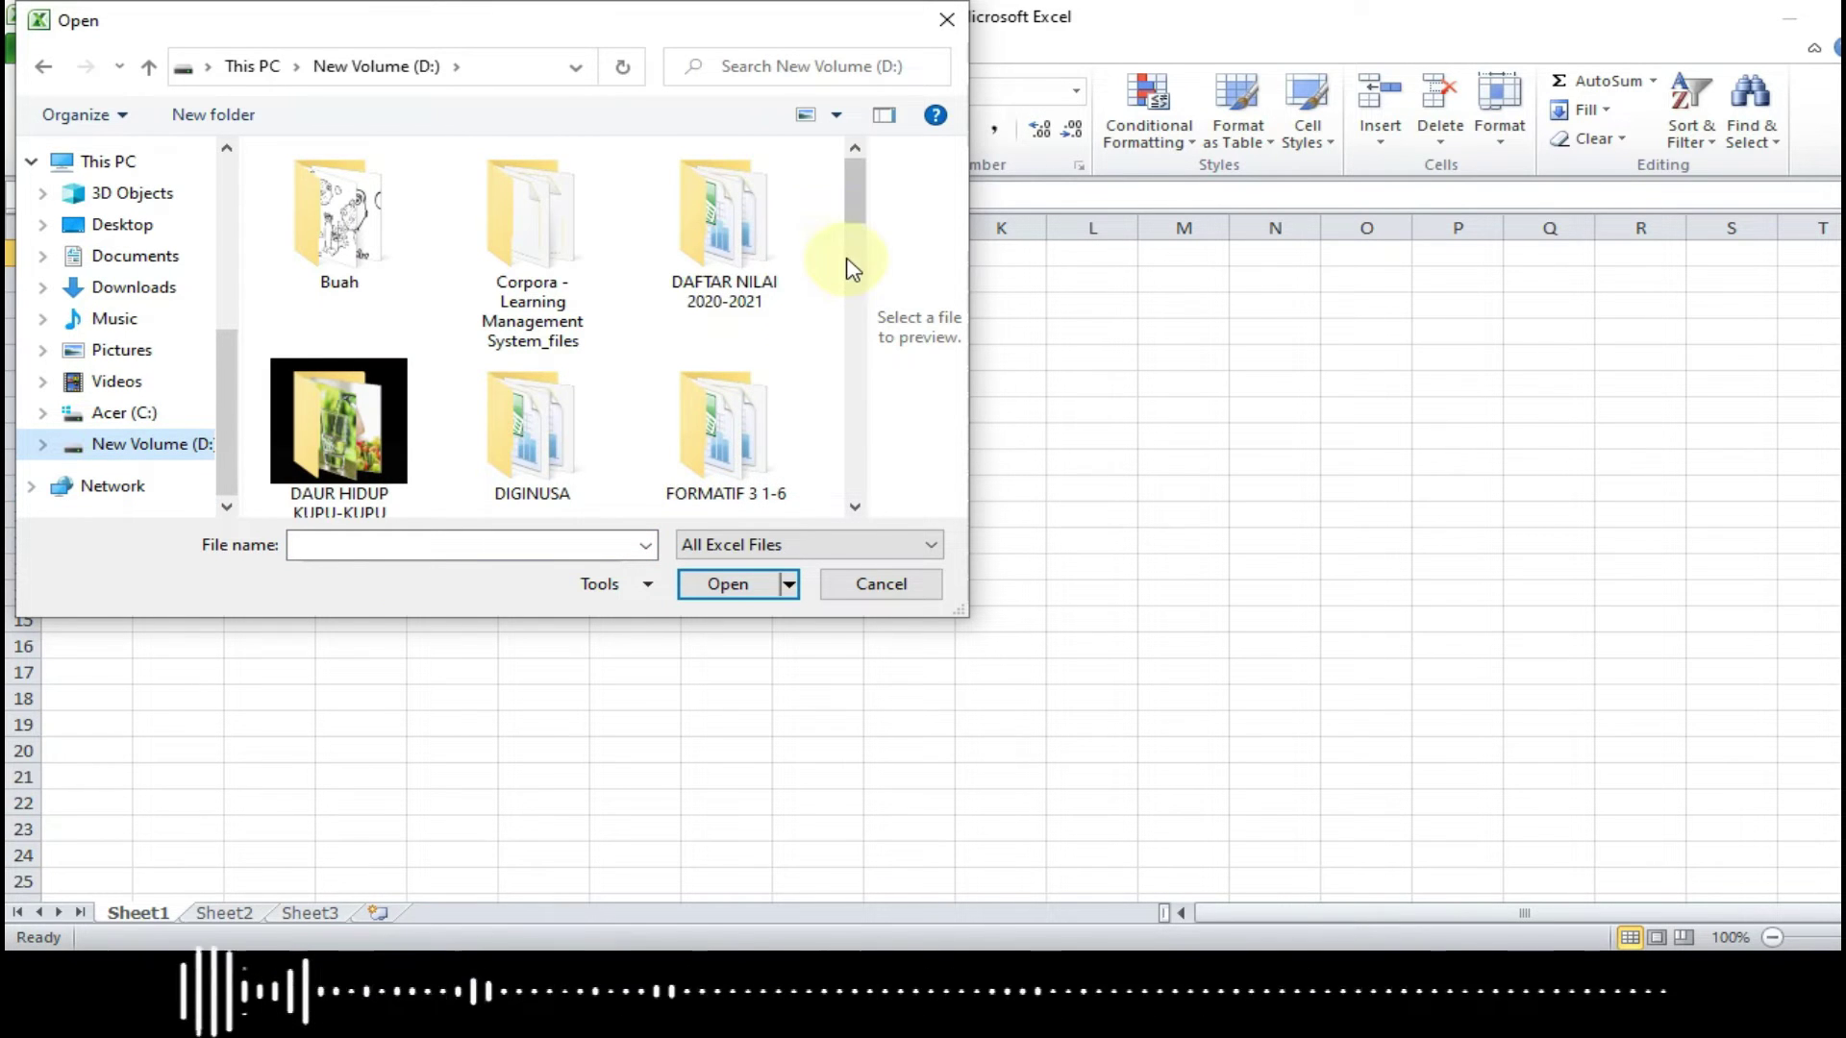
drag(854, 213, 859, 310)
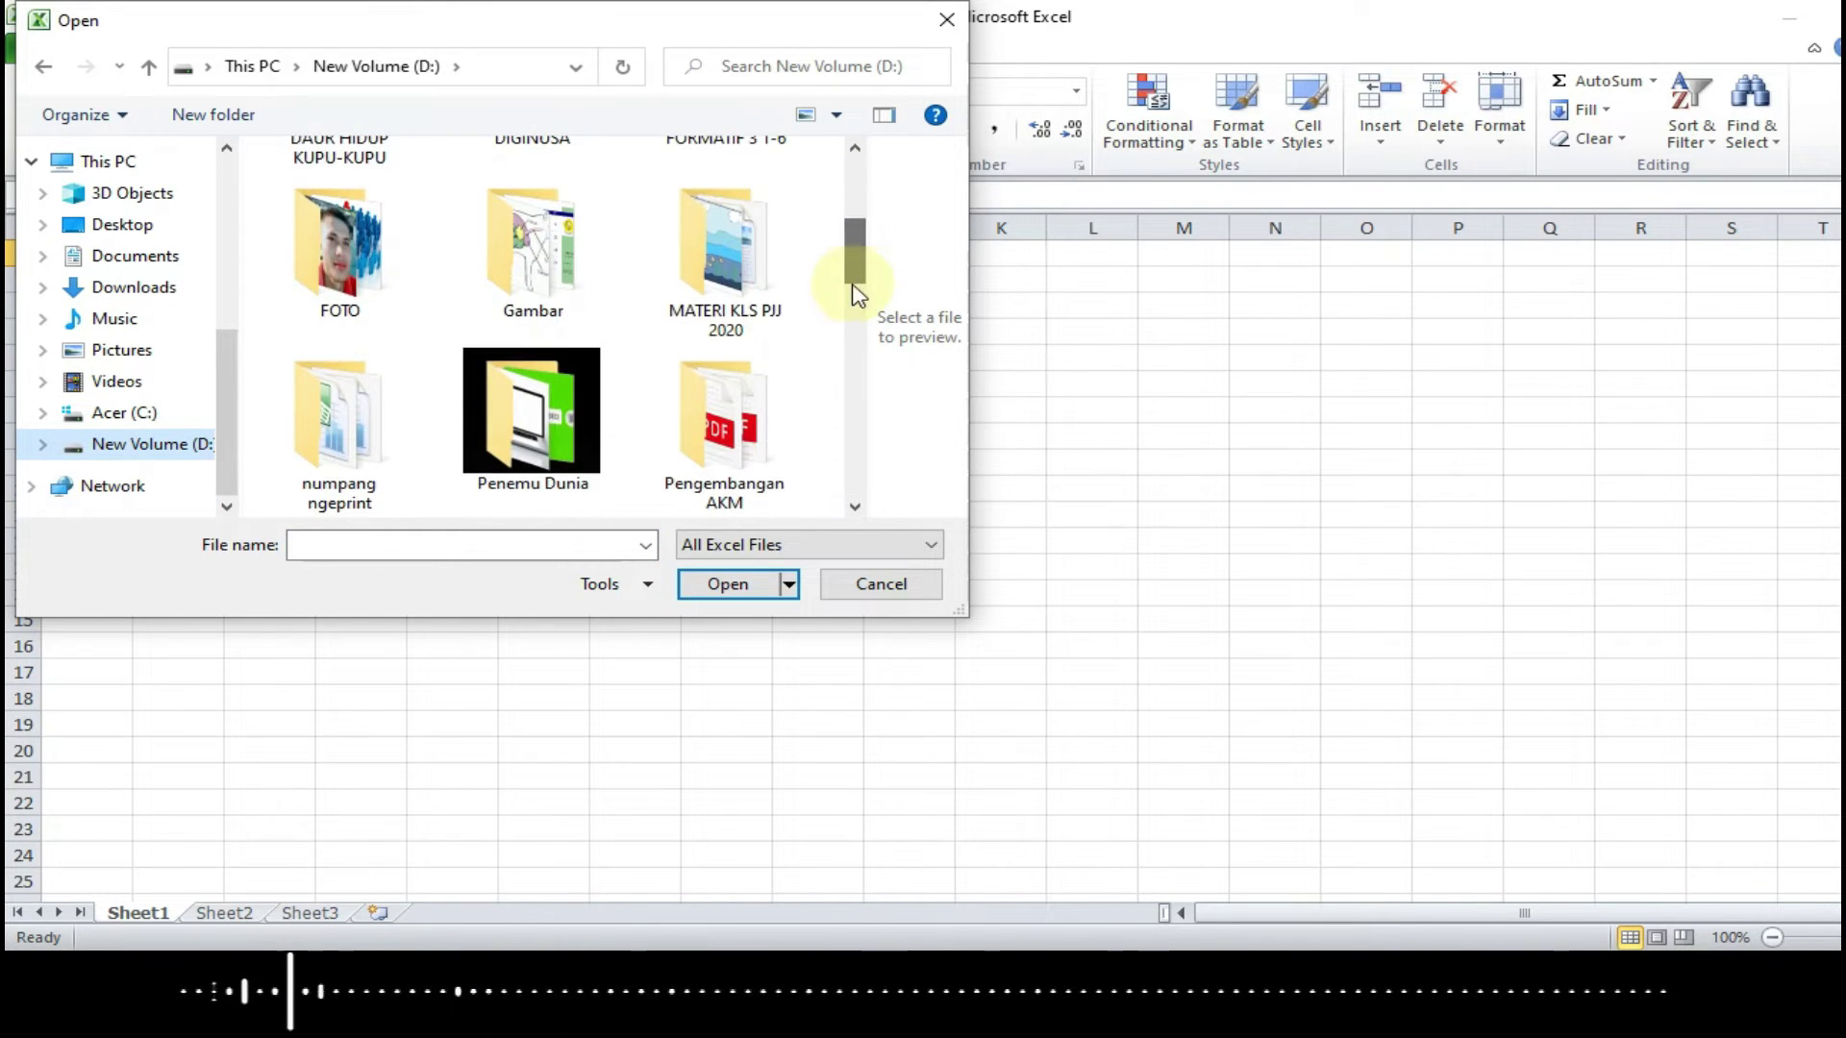
double_click(743, 281)
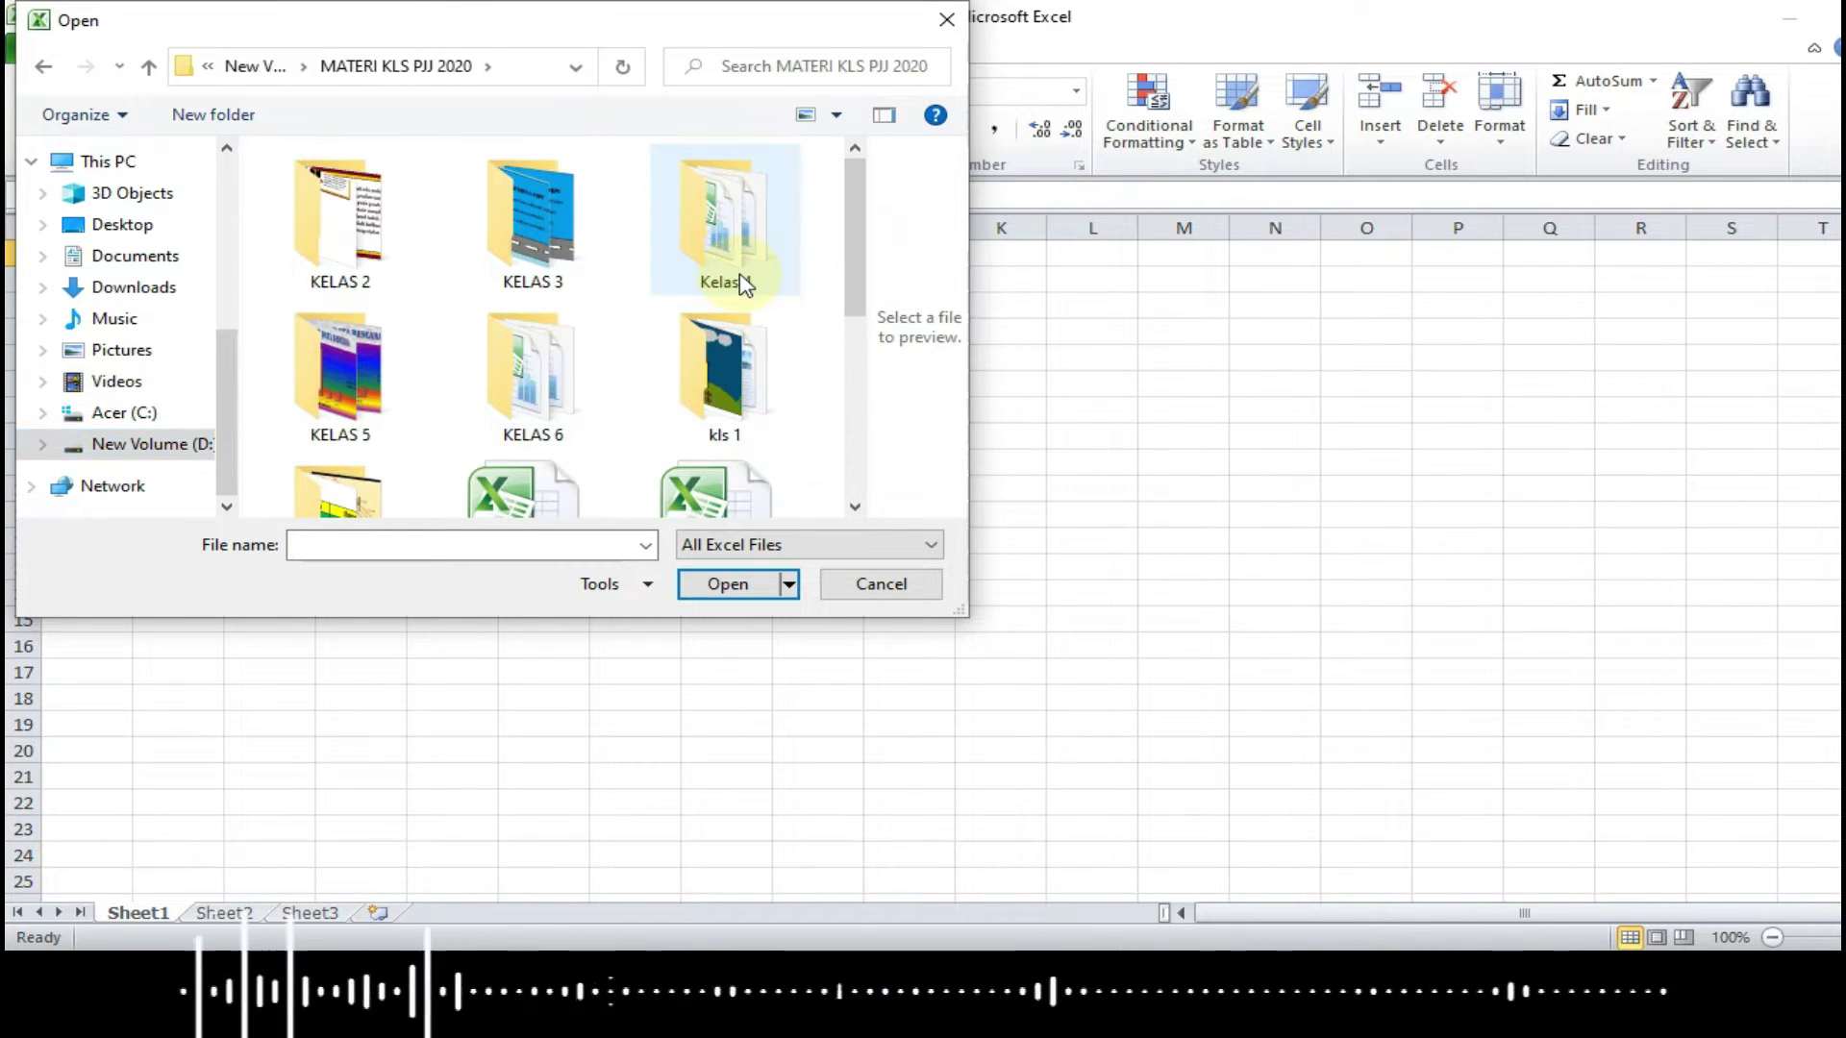
double_click(570, 402)
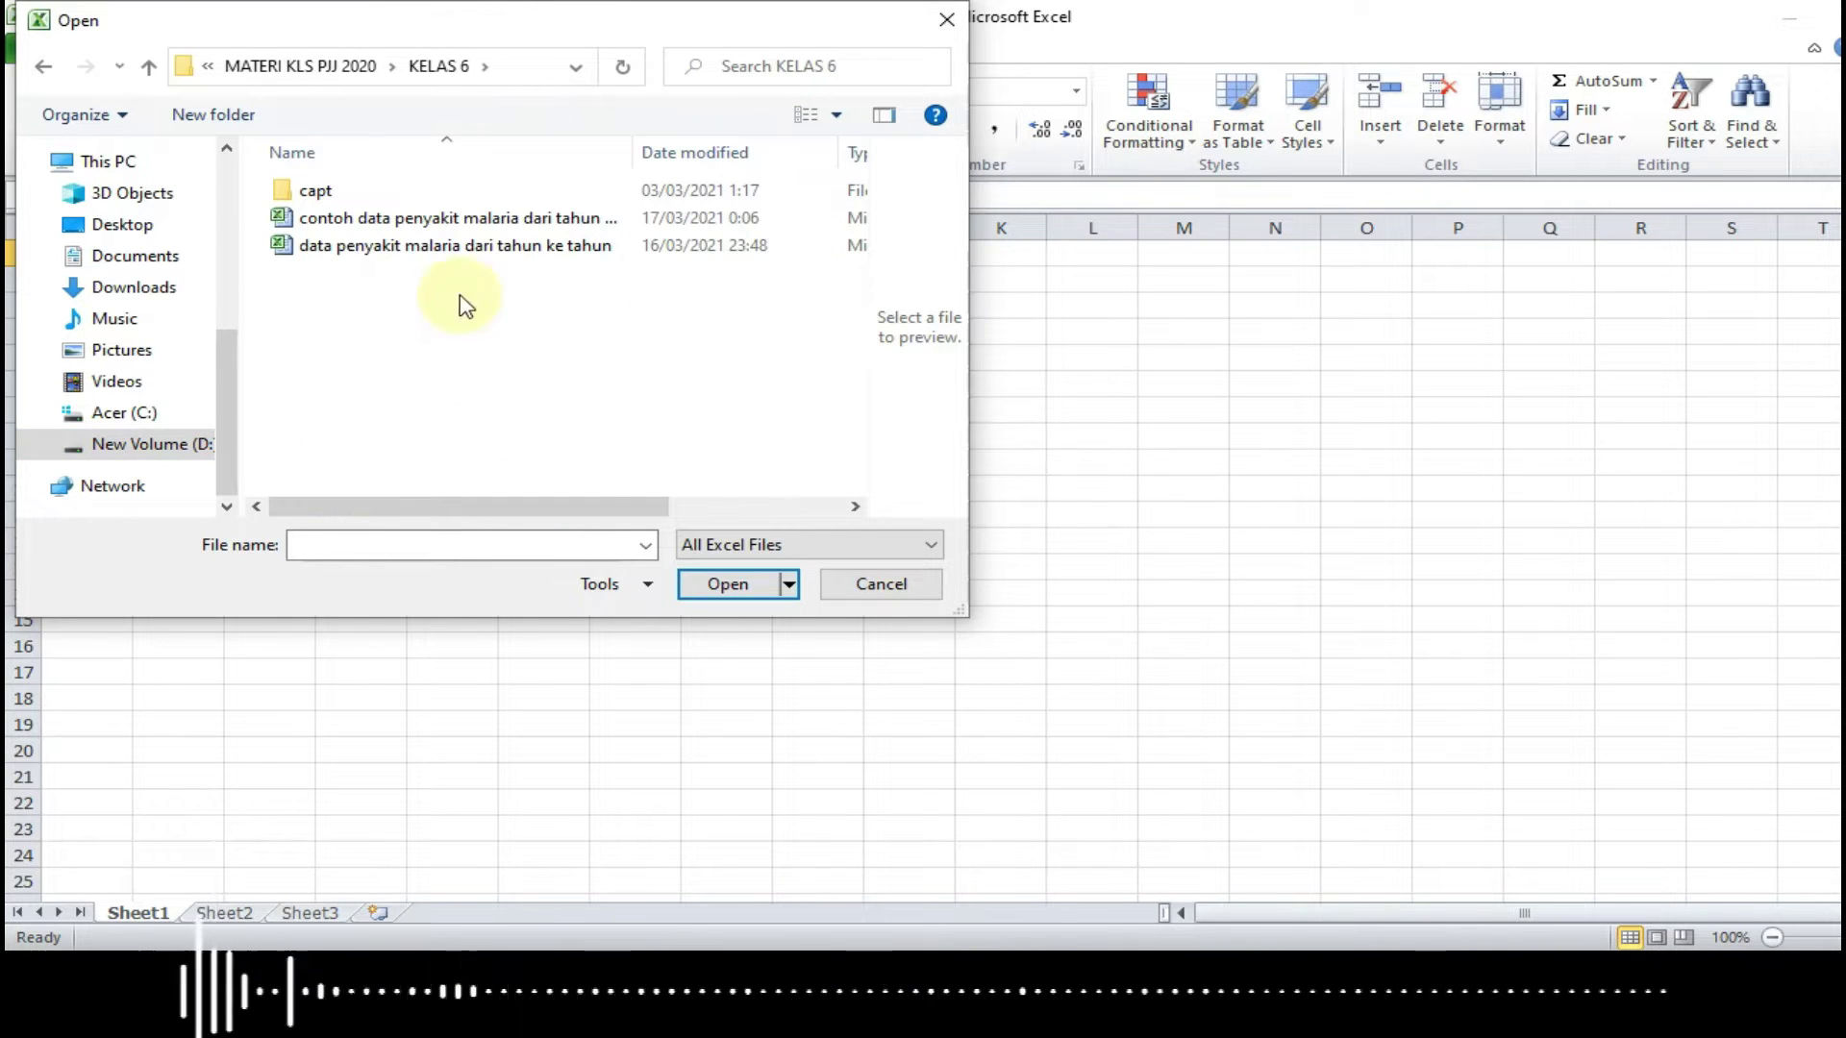
click(434, 248)
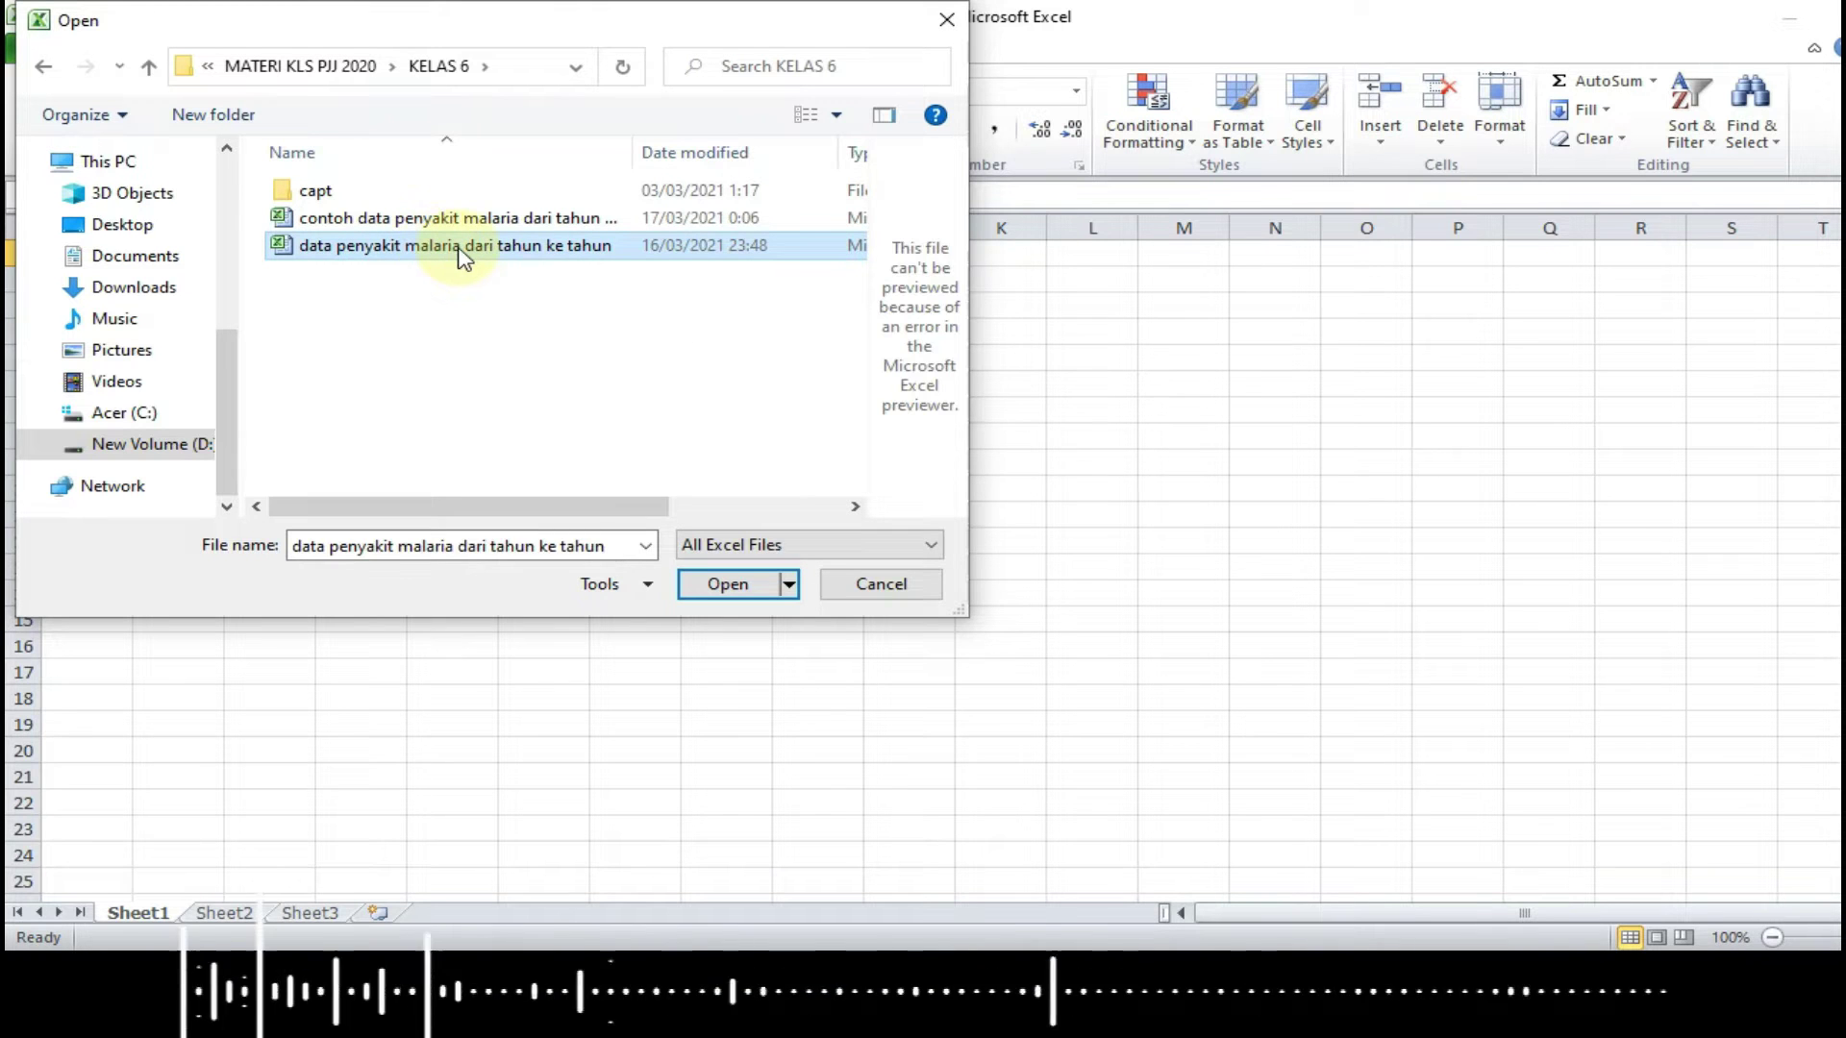
click(723, 593)
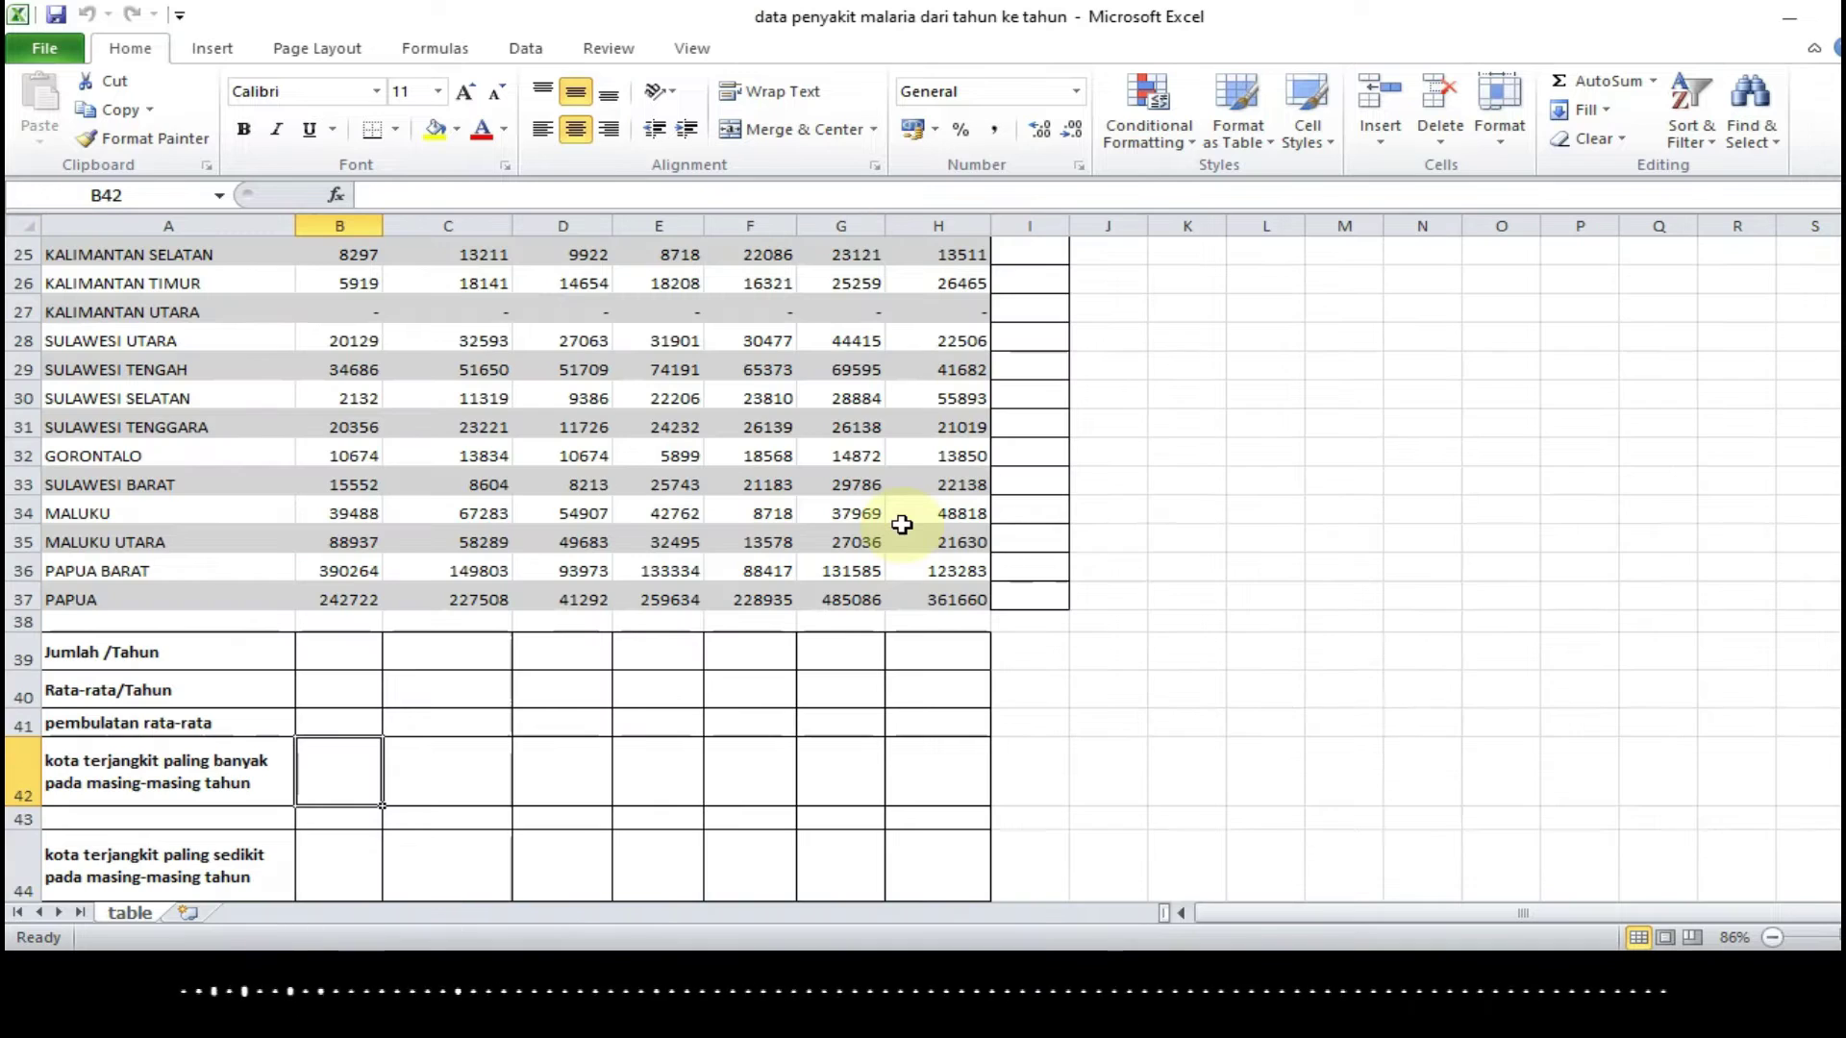
scroll(902, 525, up, 3)
scroll(902, 525, up, 3)
scroll(902, 525, up, 2)
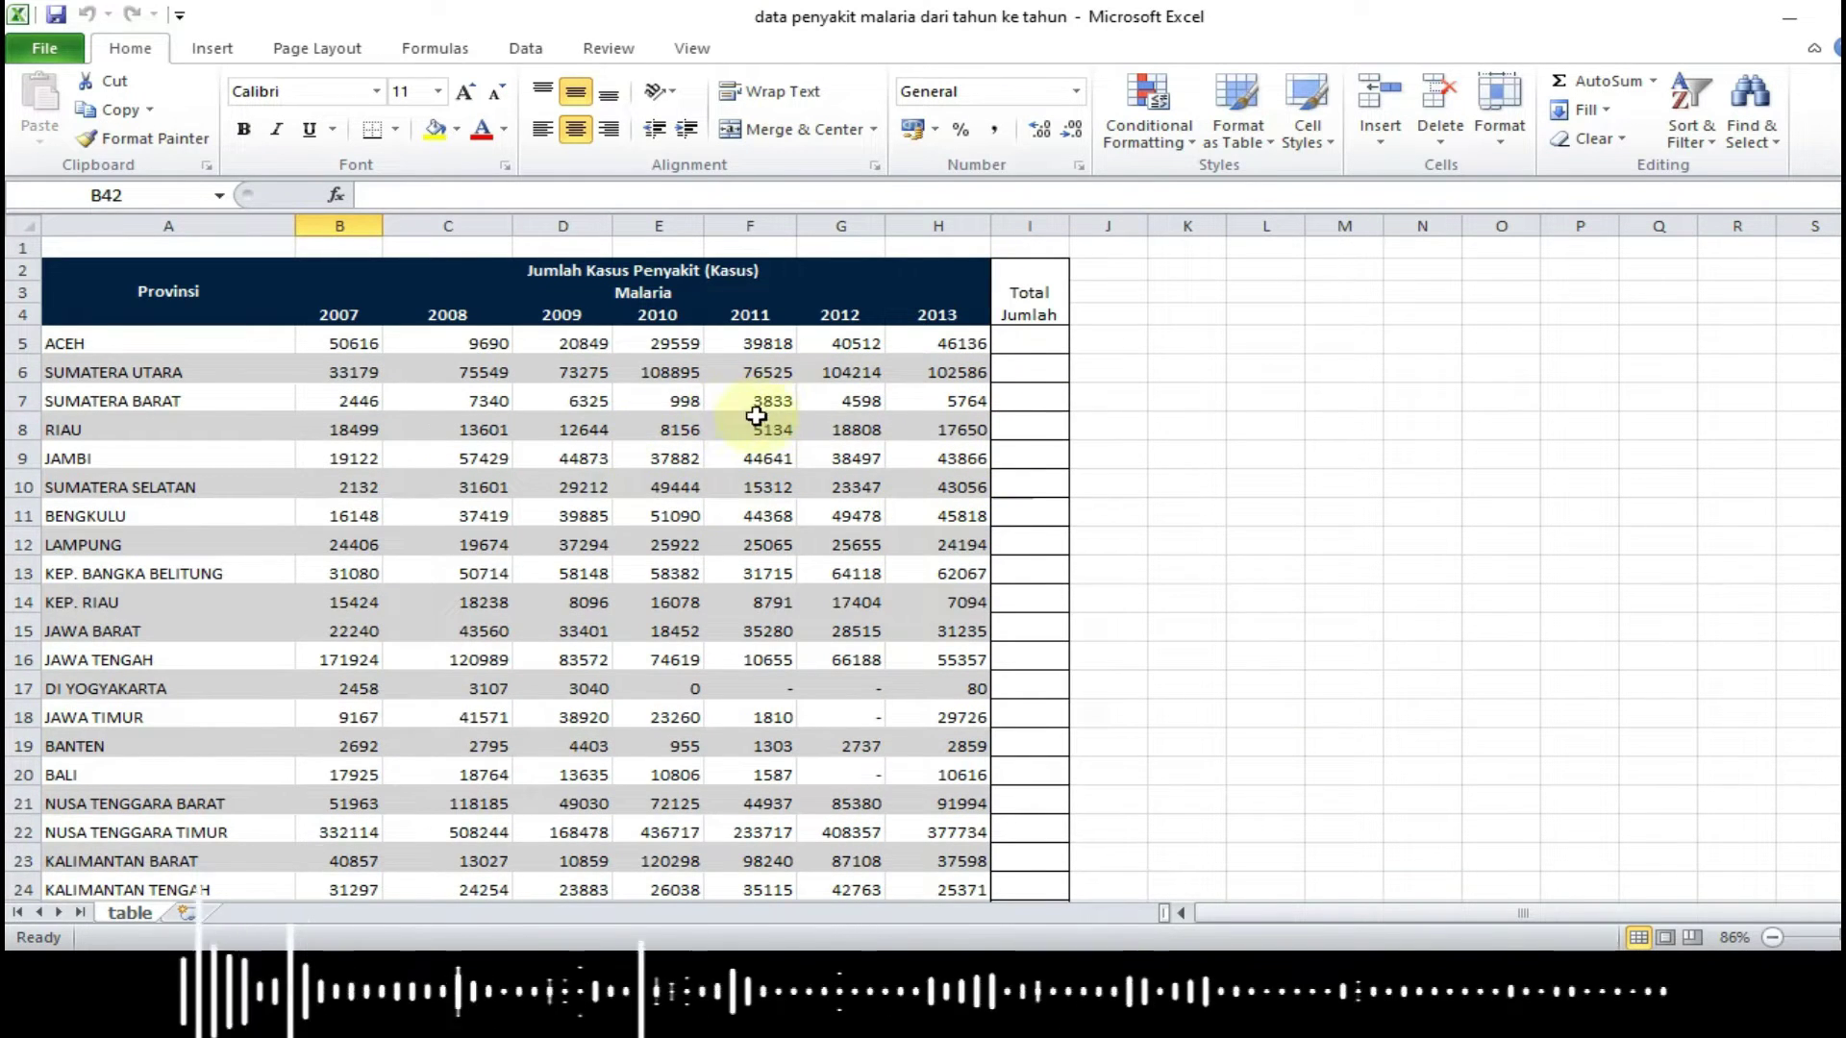
scroll(1029, 416, down, 1)
scroll(844, 515, down, 7)
scroll(766, 539, down, 2)
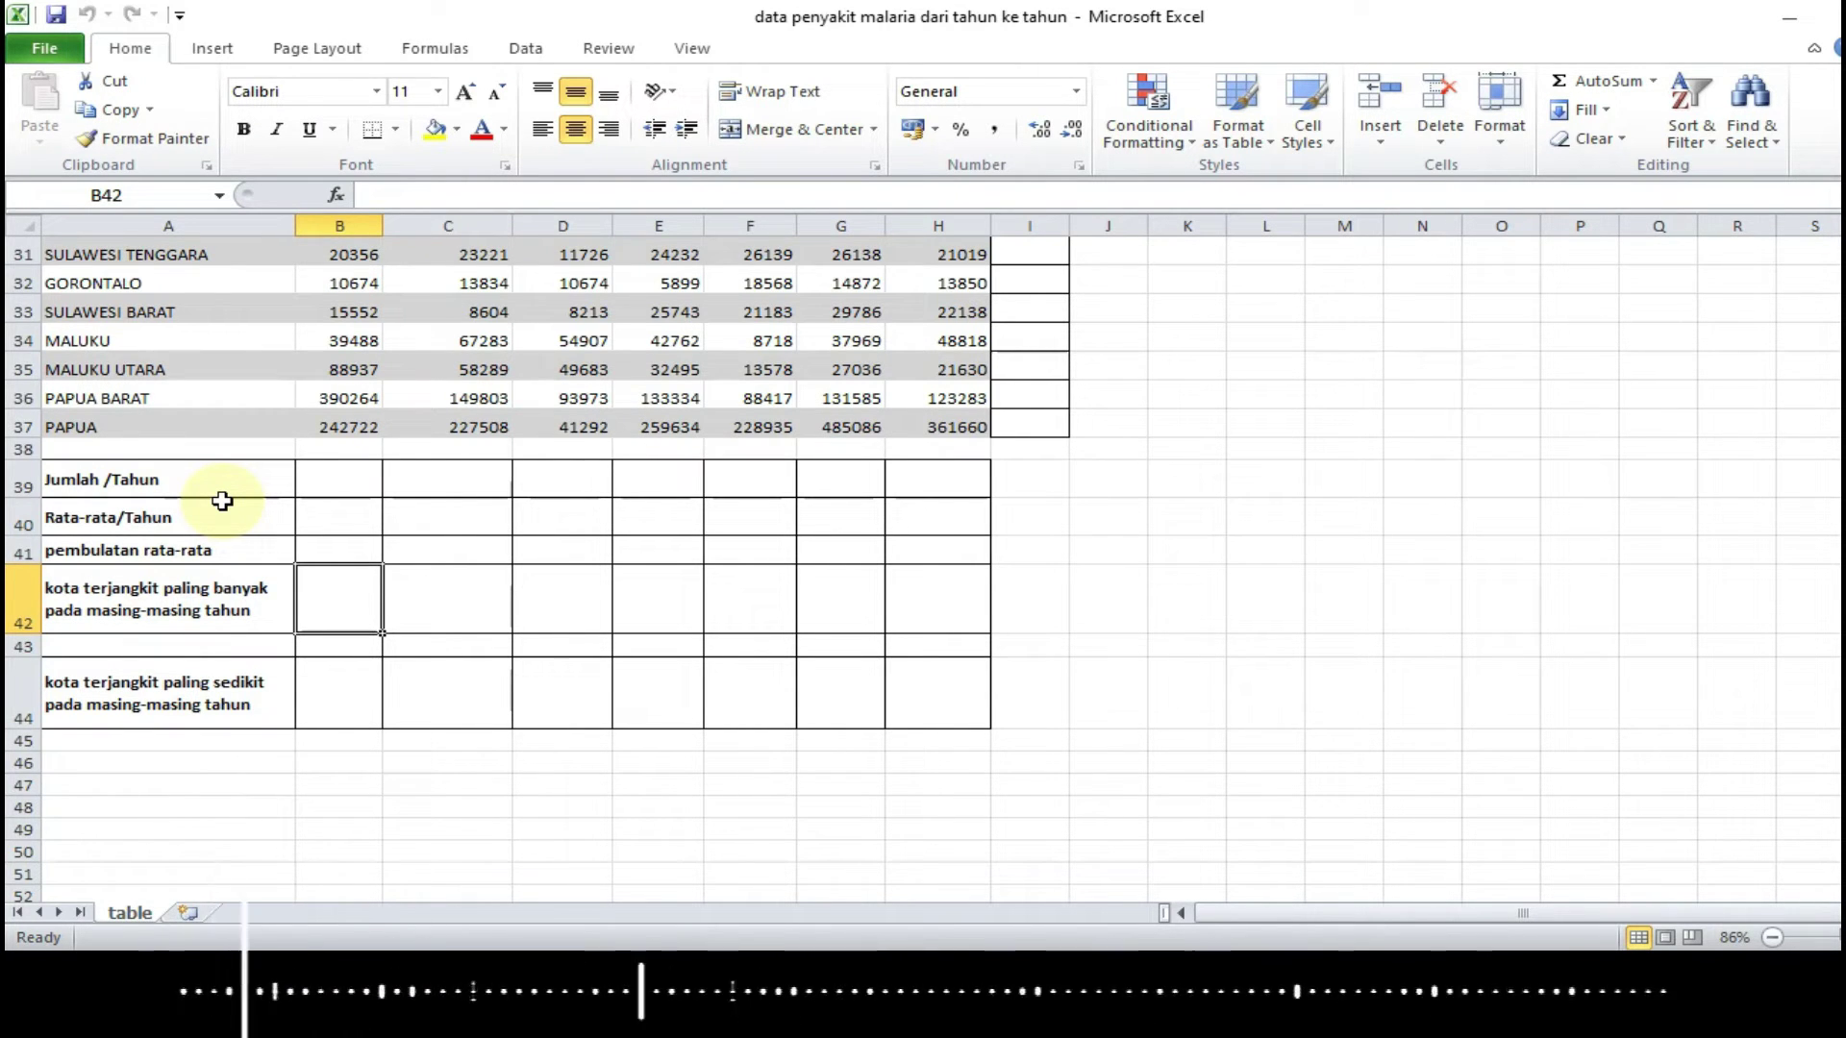
click(328, 480)
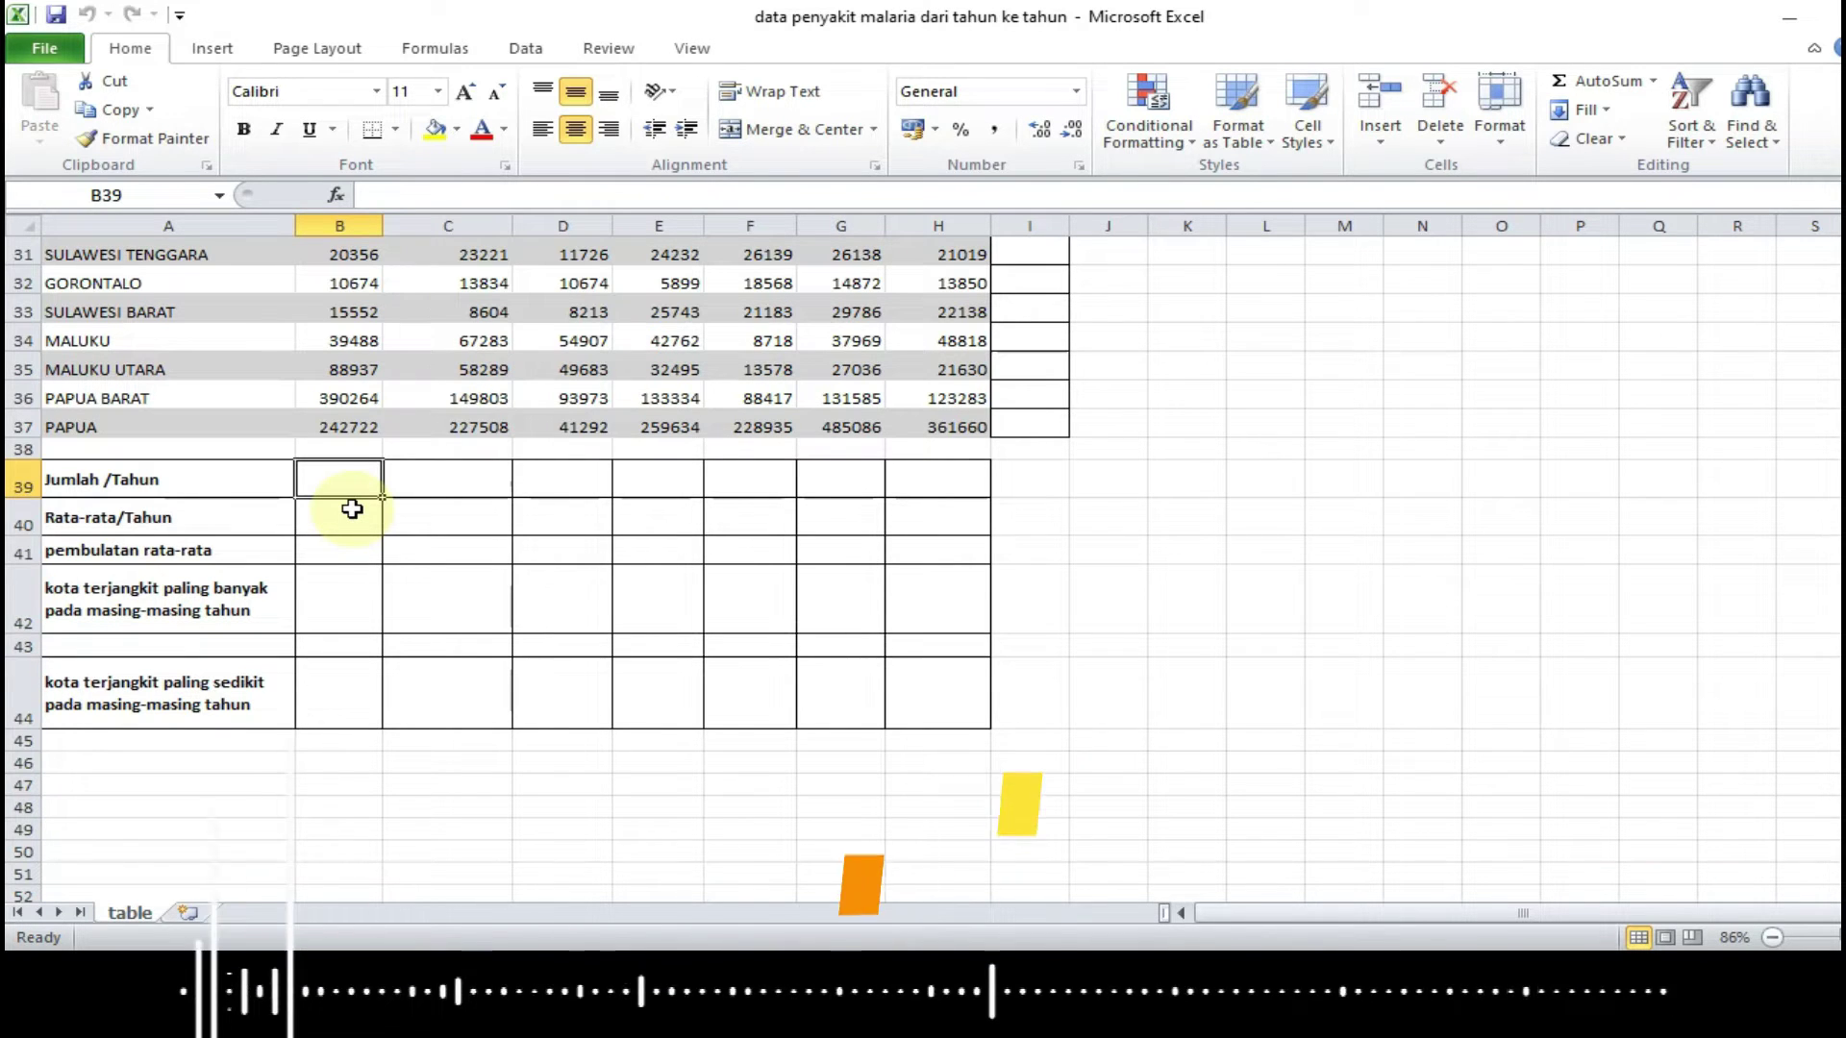
Enter =SUM(B5:B37) in B39, totalling 2007 cases as 1774845
text(=)
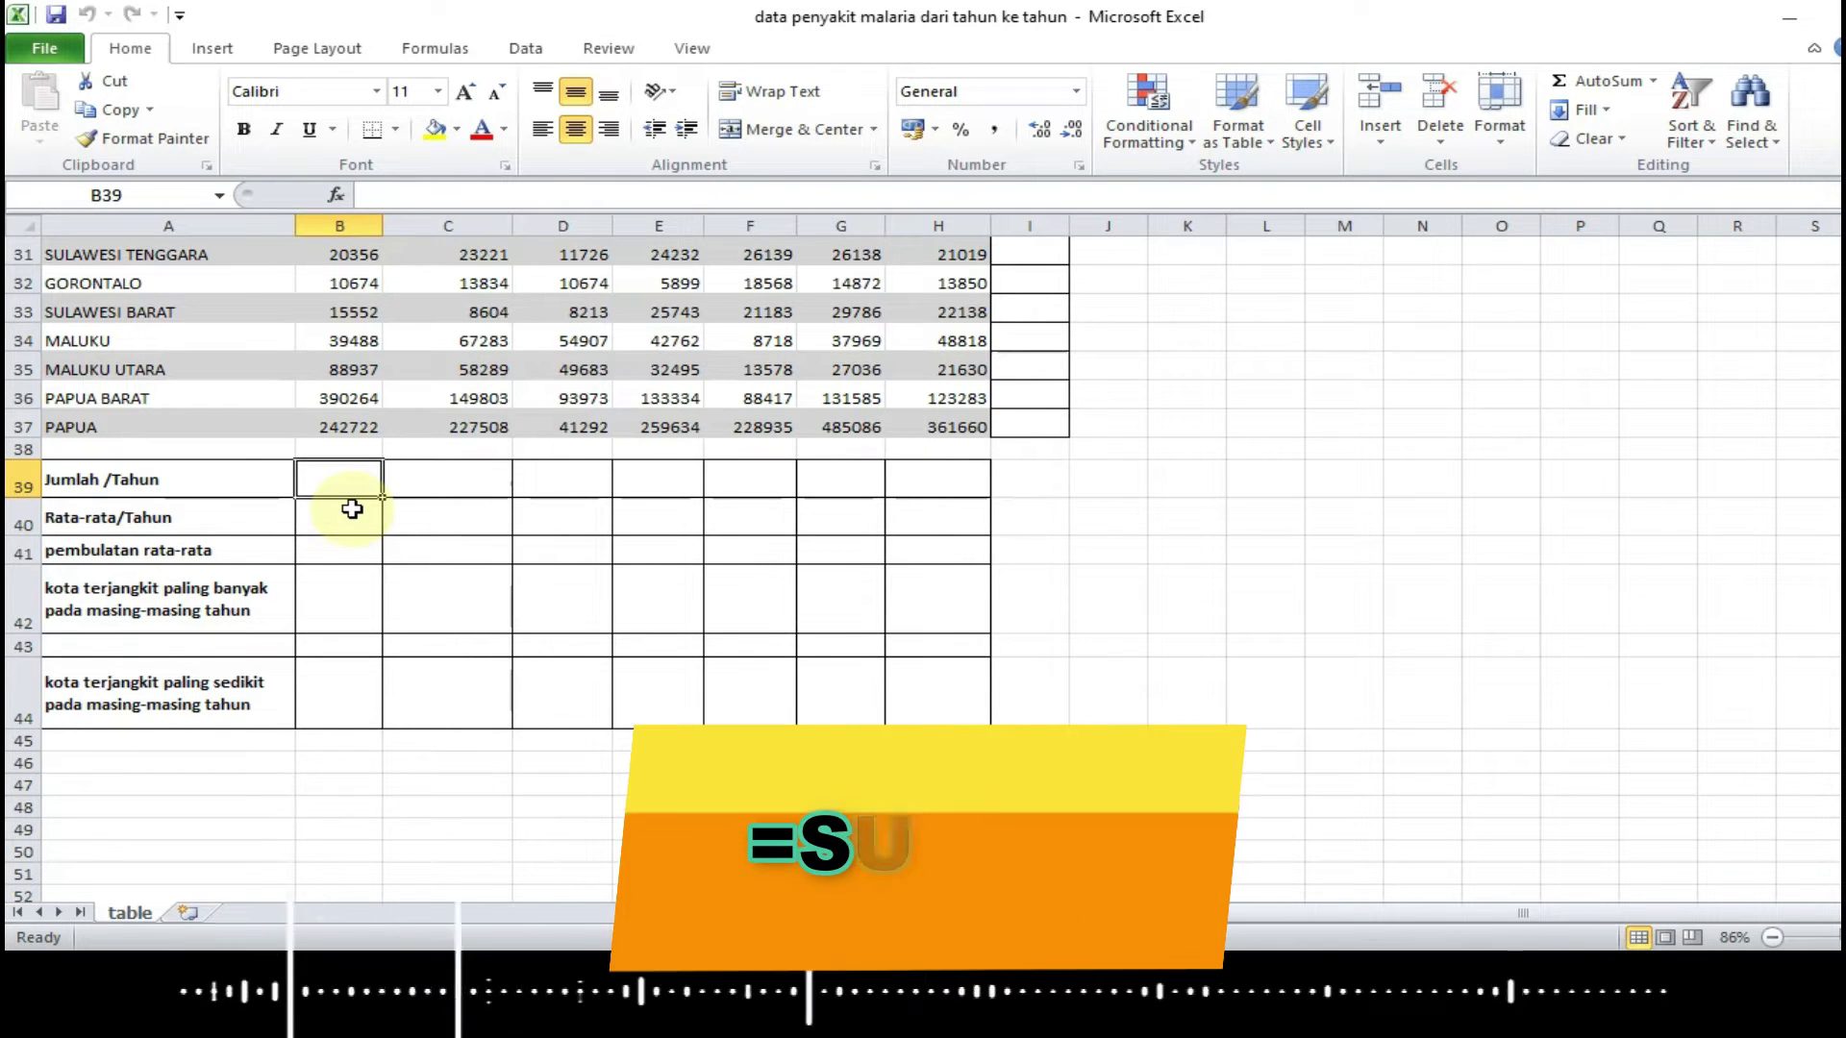
text(su)
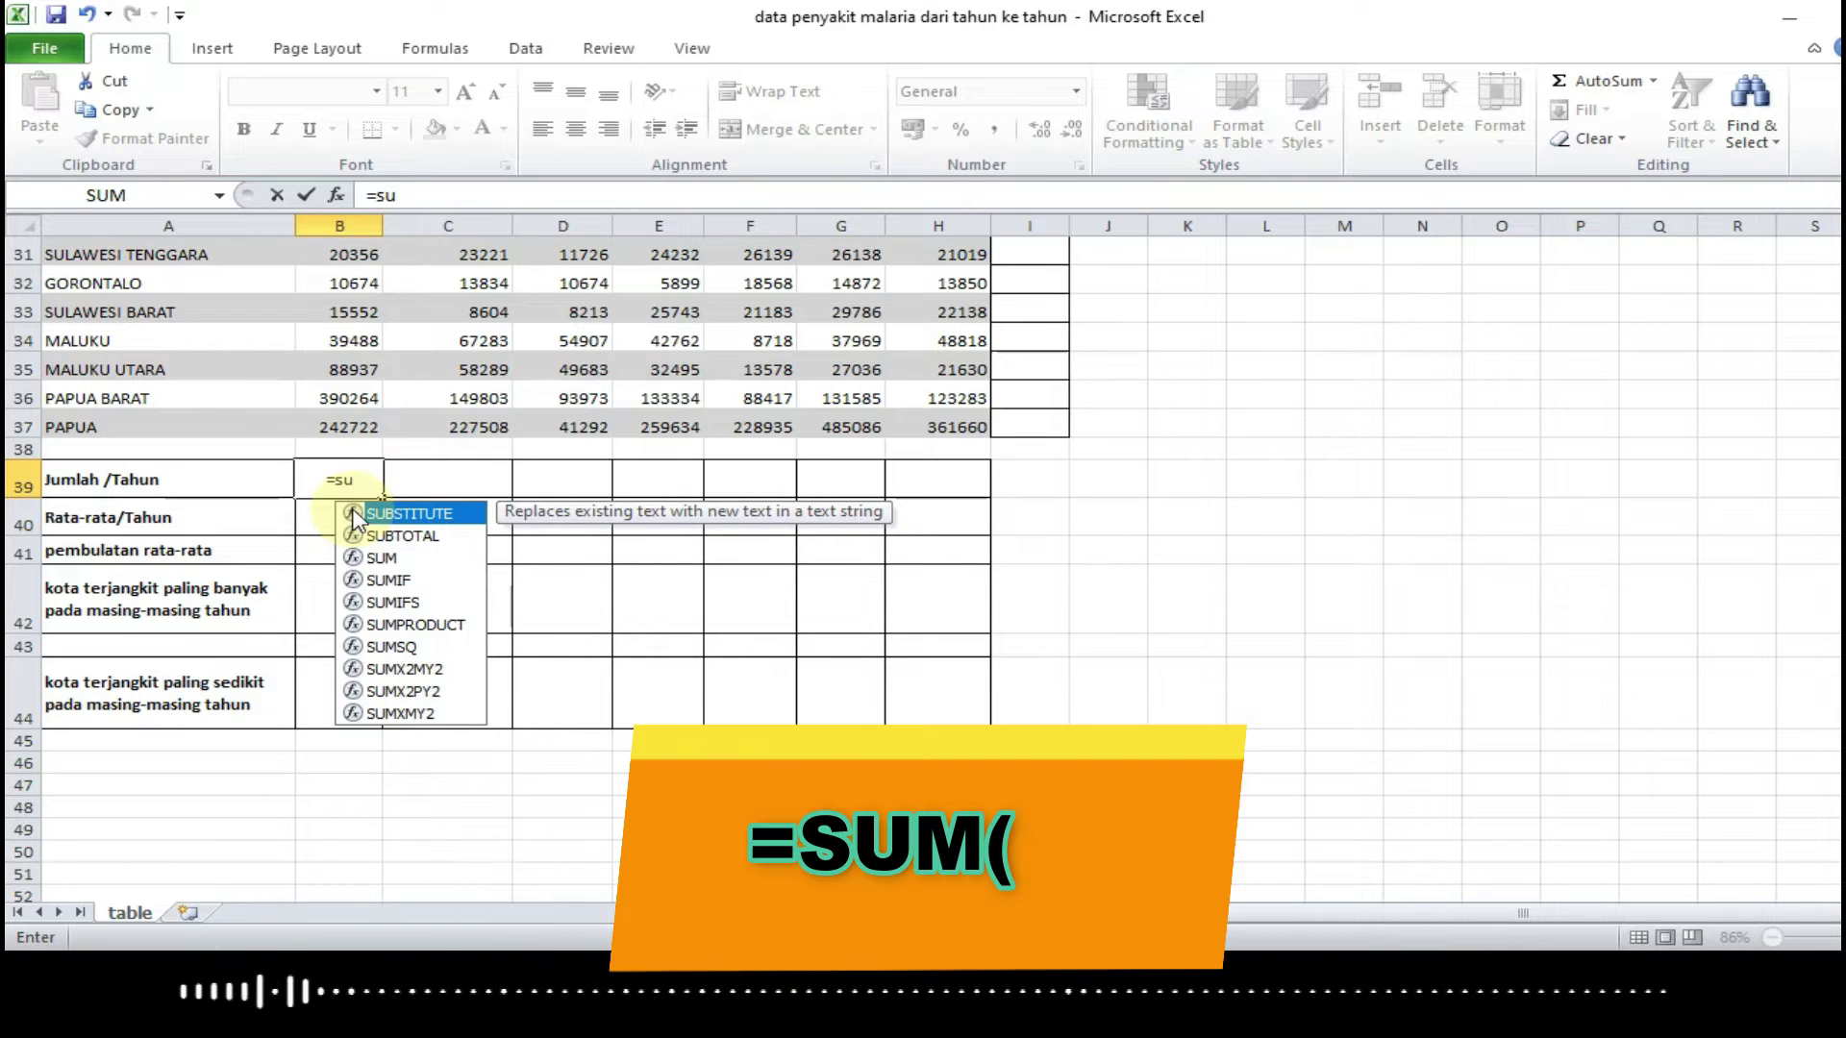
text(m)
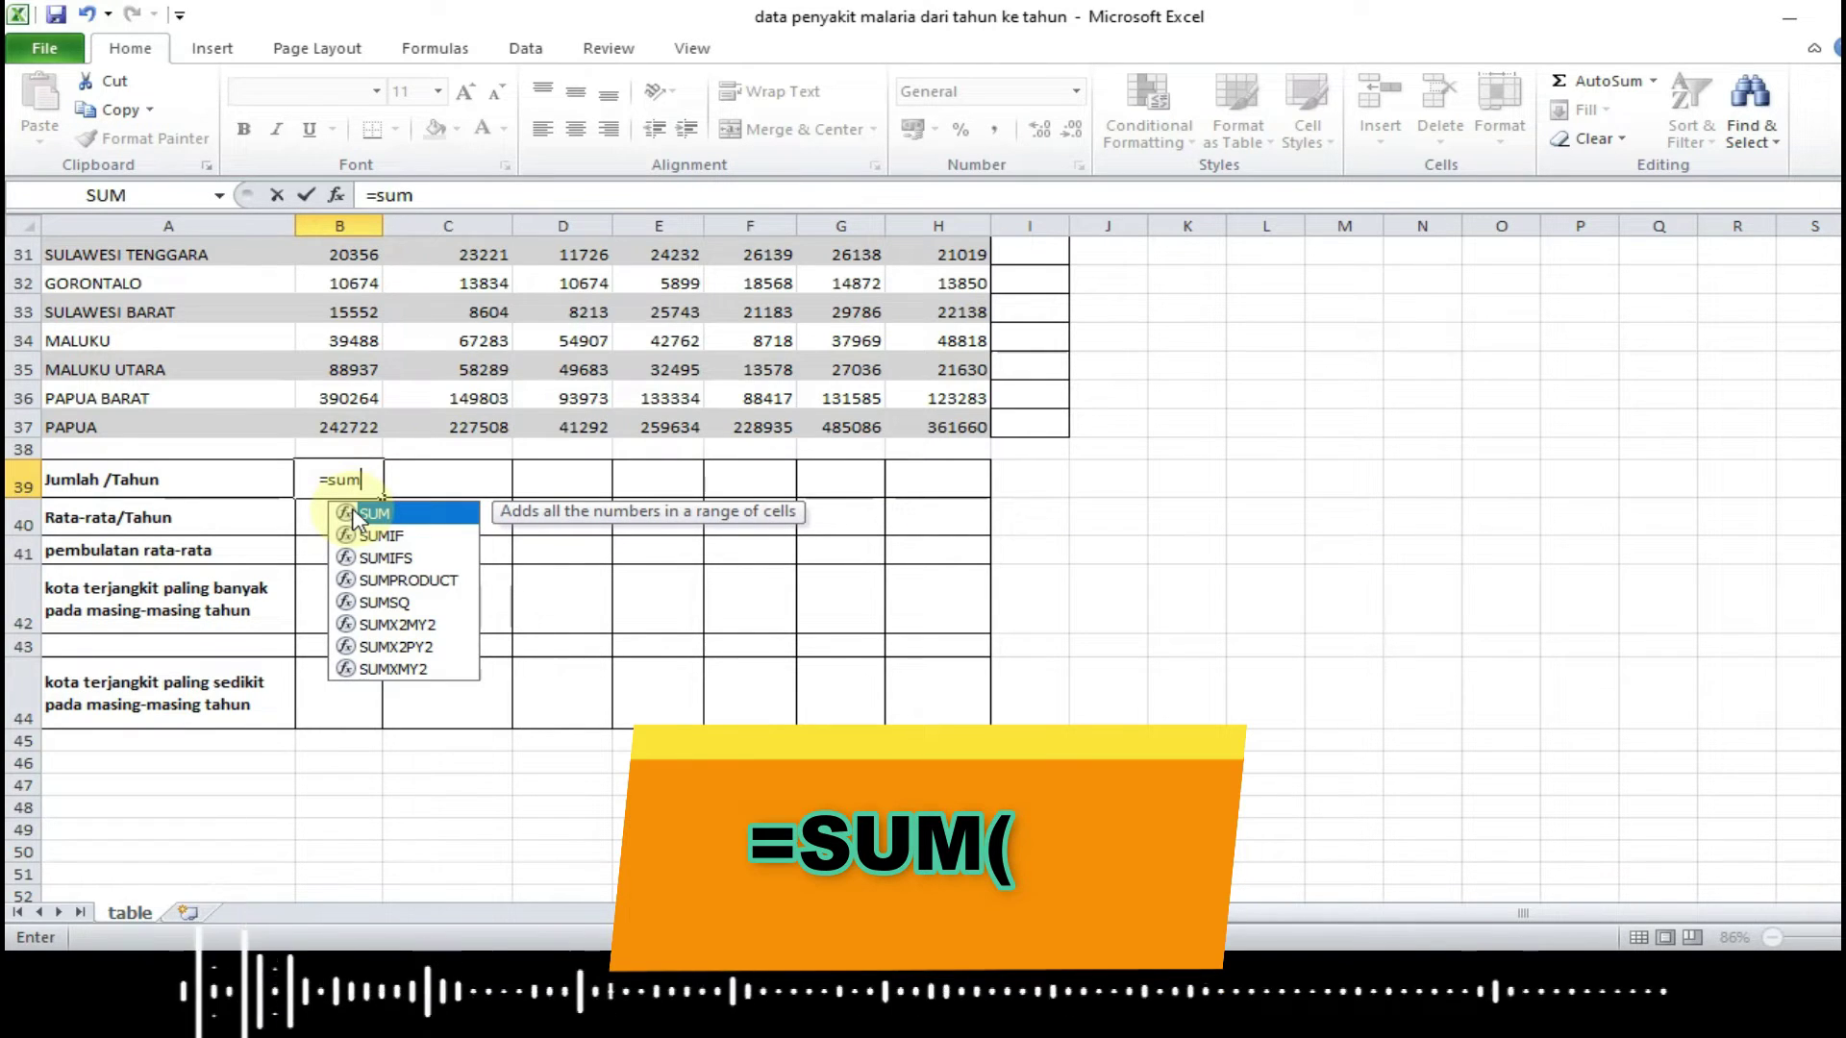
double_click(391, 514)
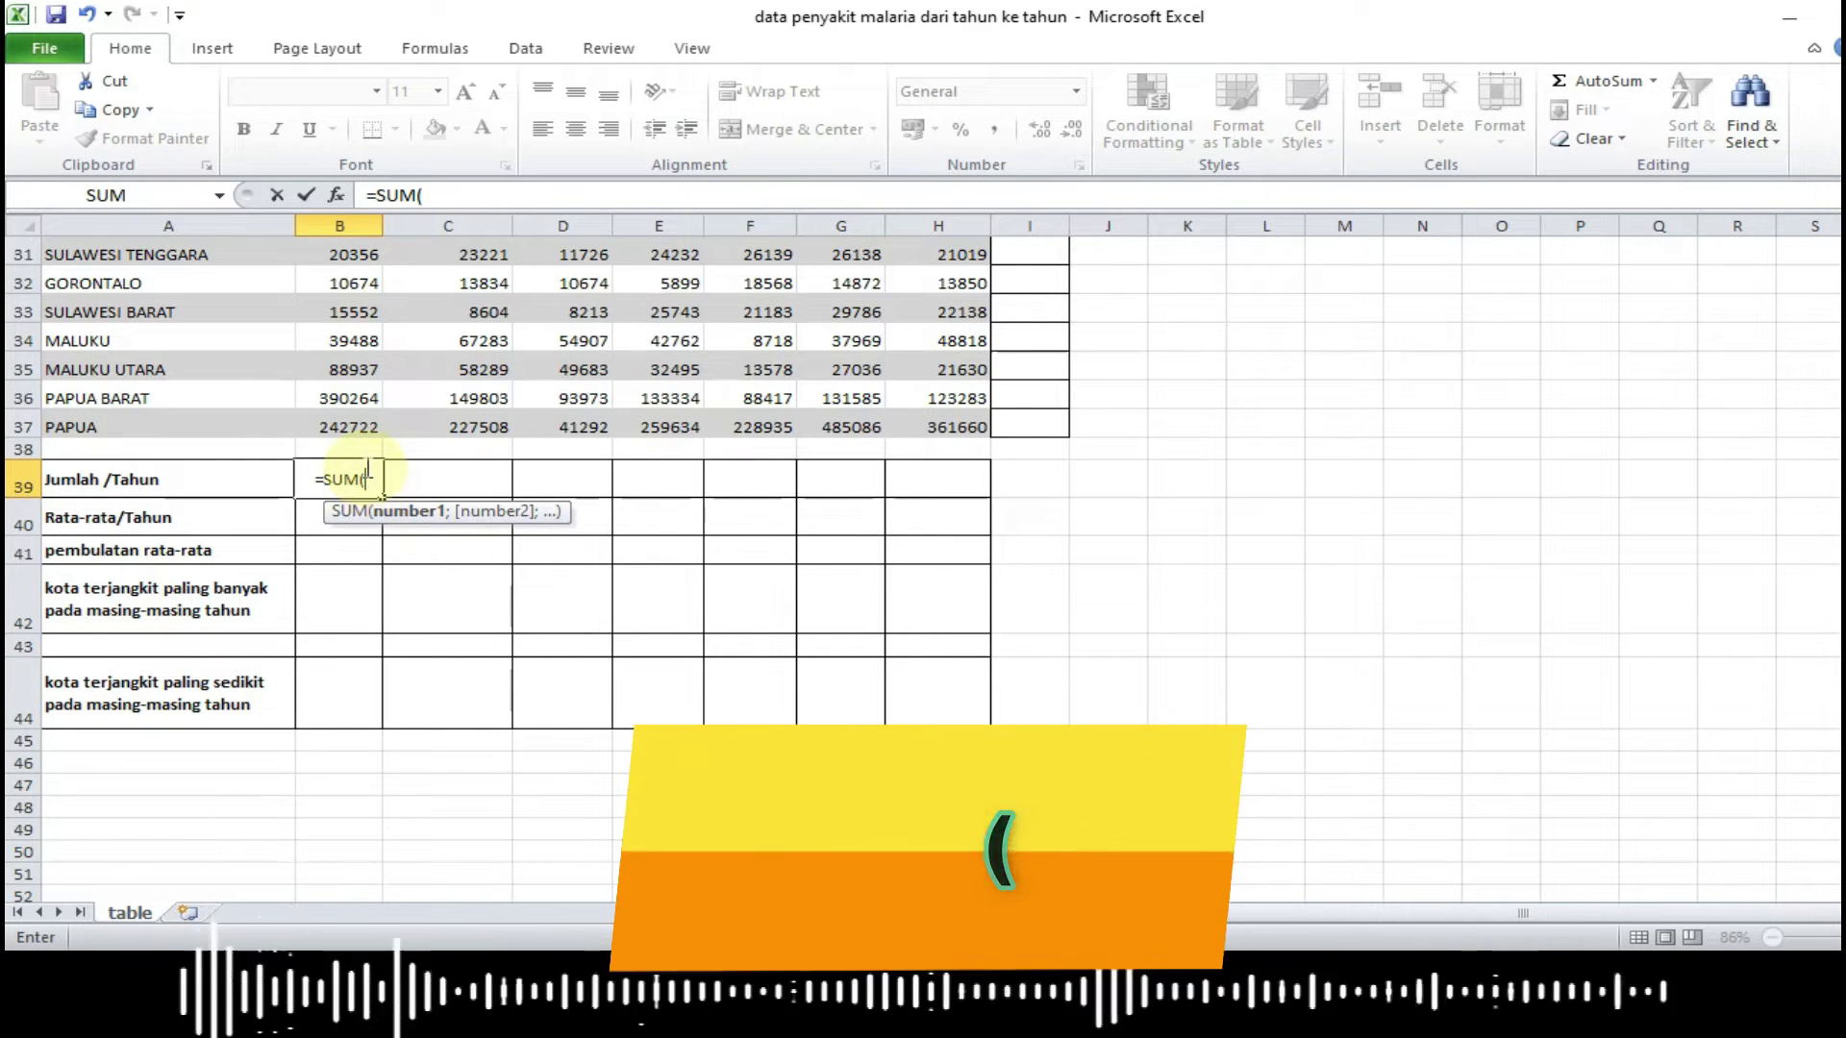
scroll(953, 466, up, 5)
scroll(954, 466, up, 3)
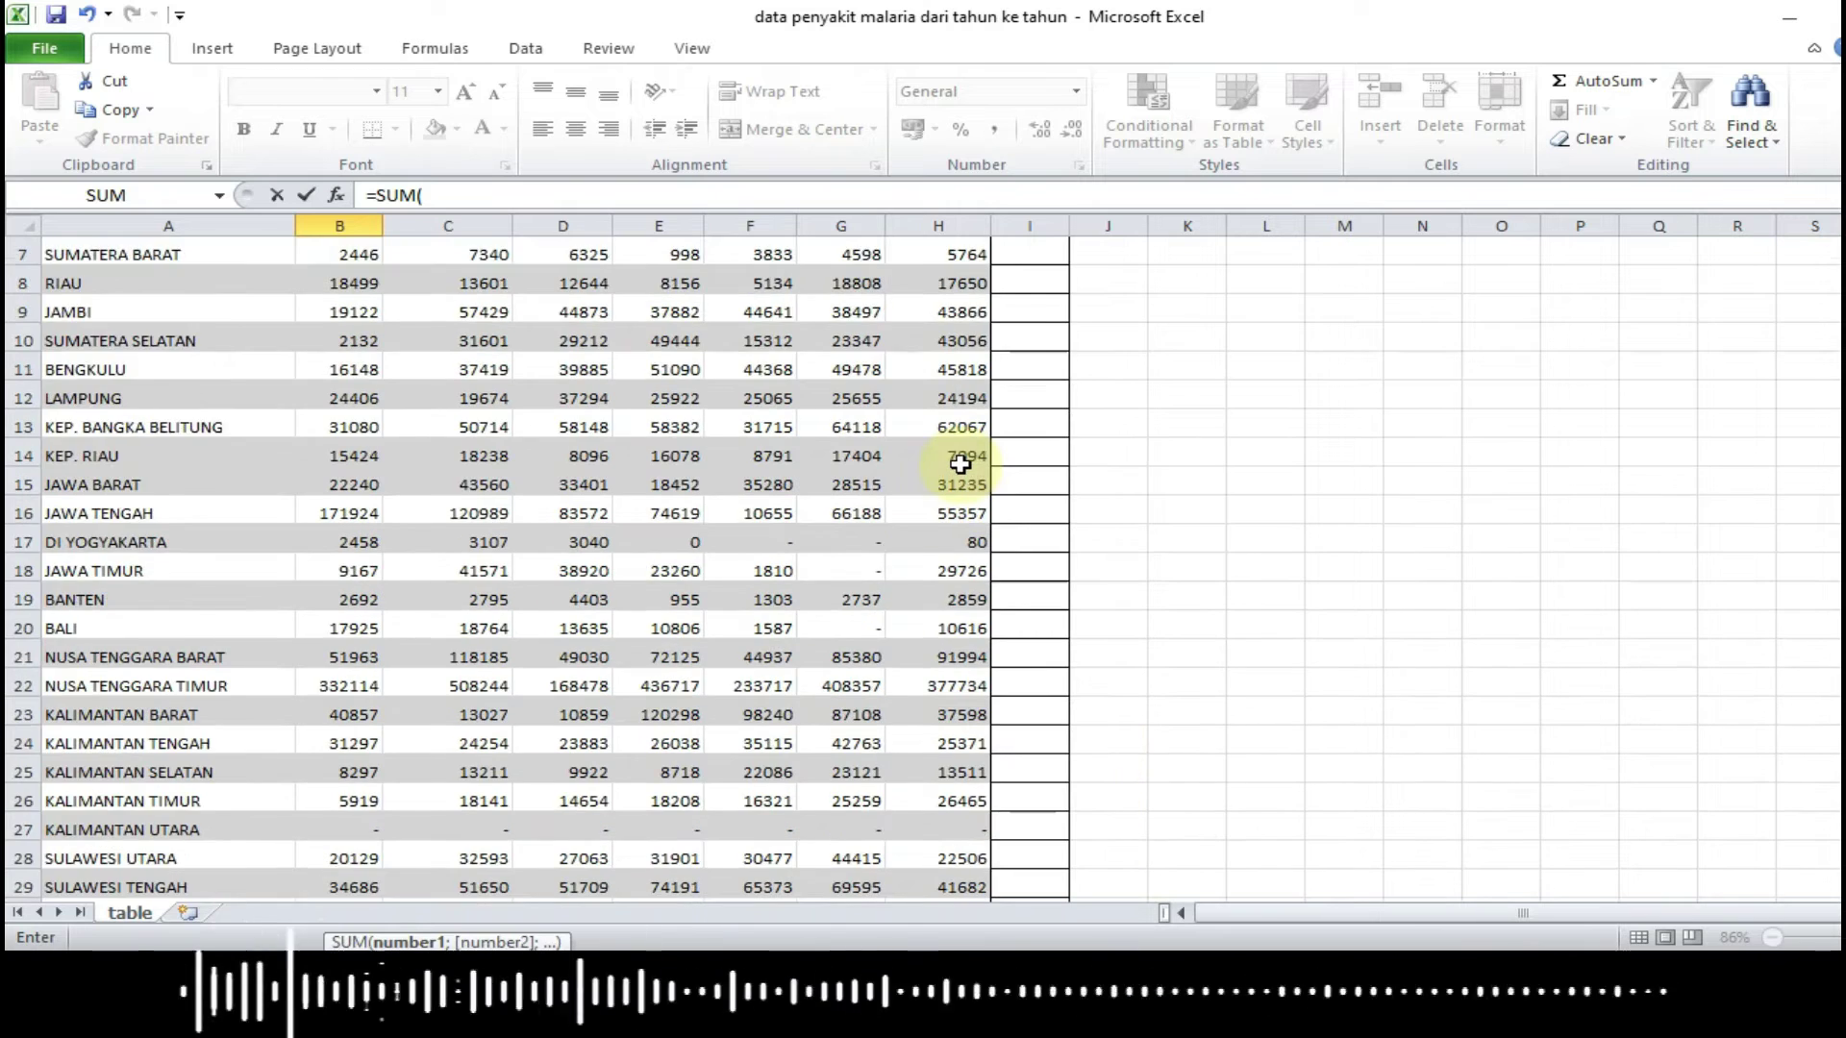
scroll(952, 459, up, 2)
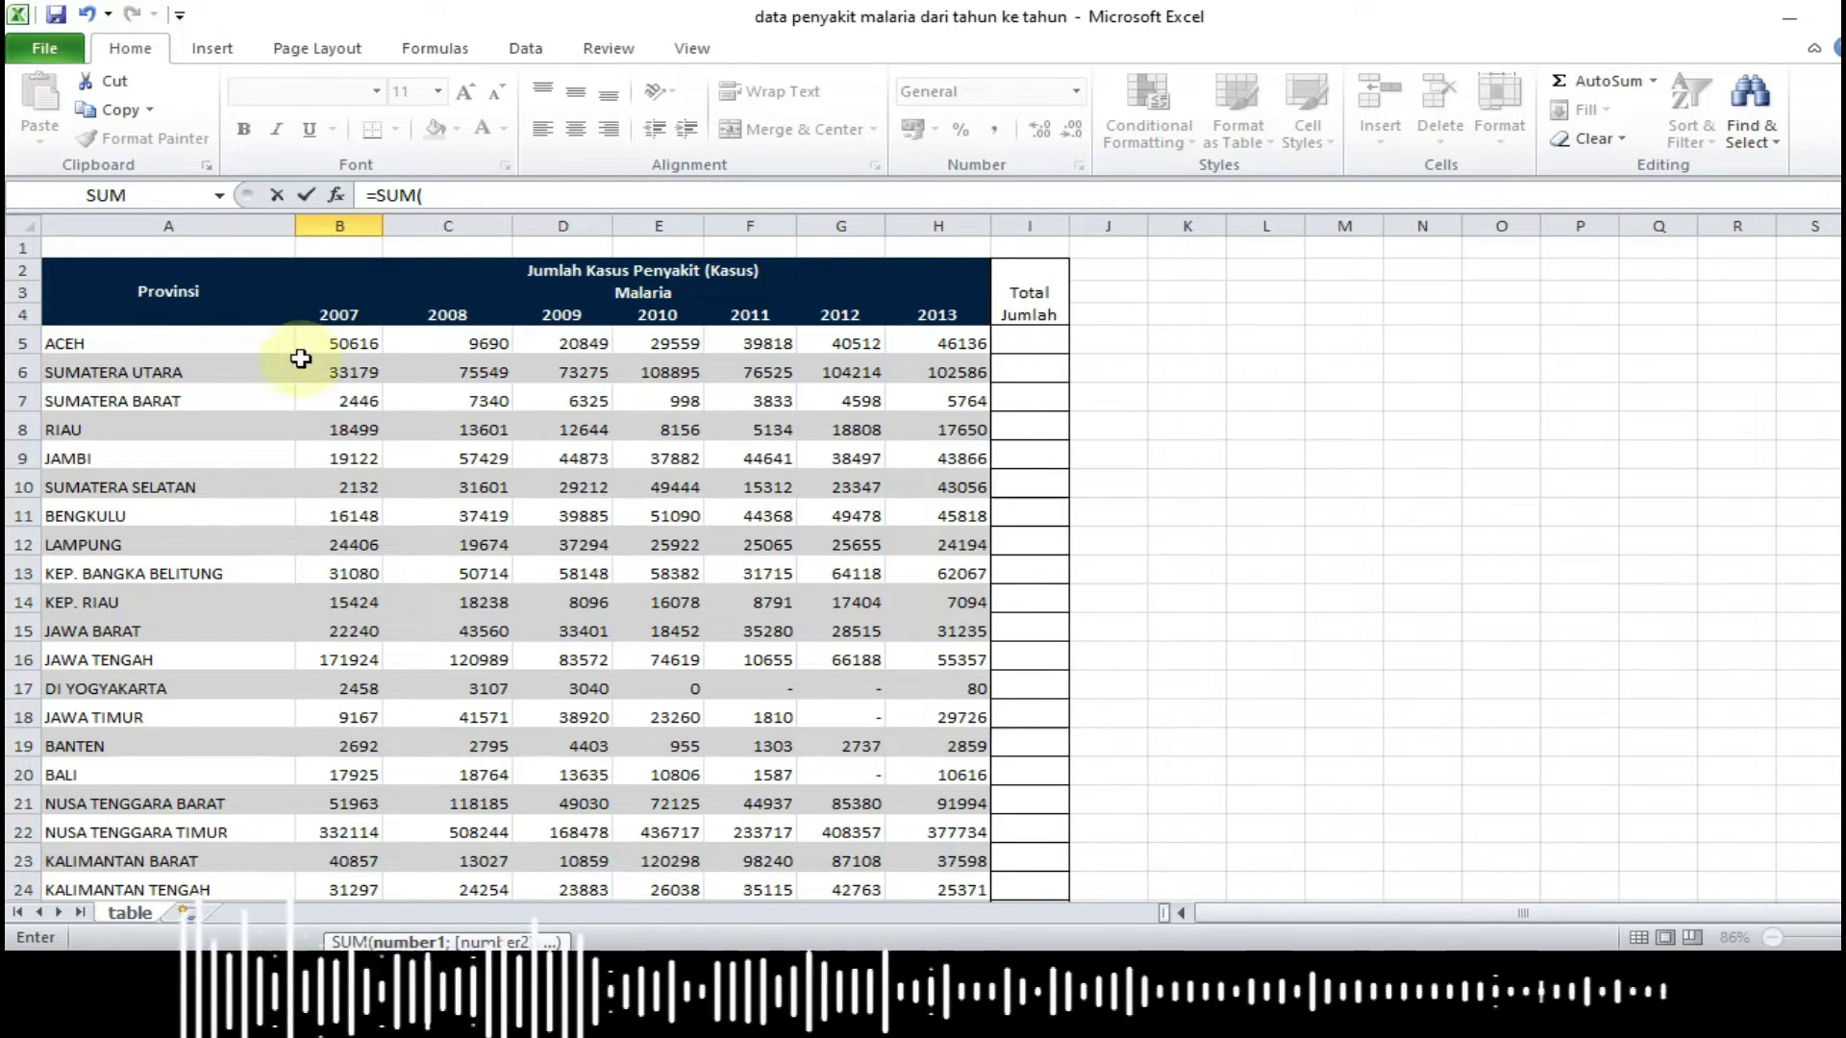
click(355, 345)
mouse_move(355, 345)
mouse_down()
mouse_move(361, 870)
mouse_move(333, 889)
mouse_up()
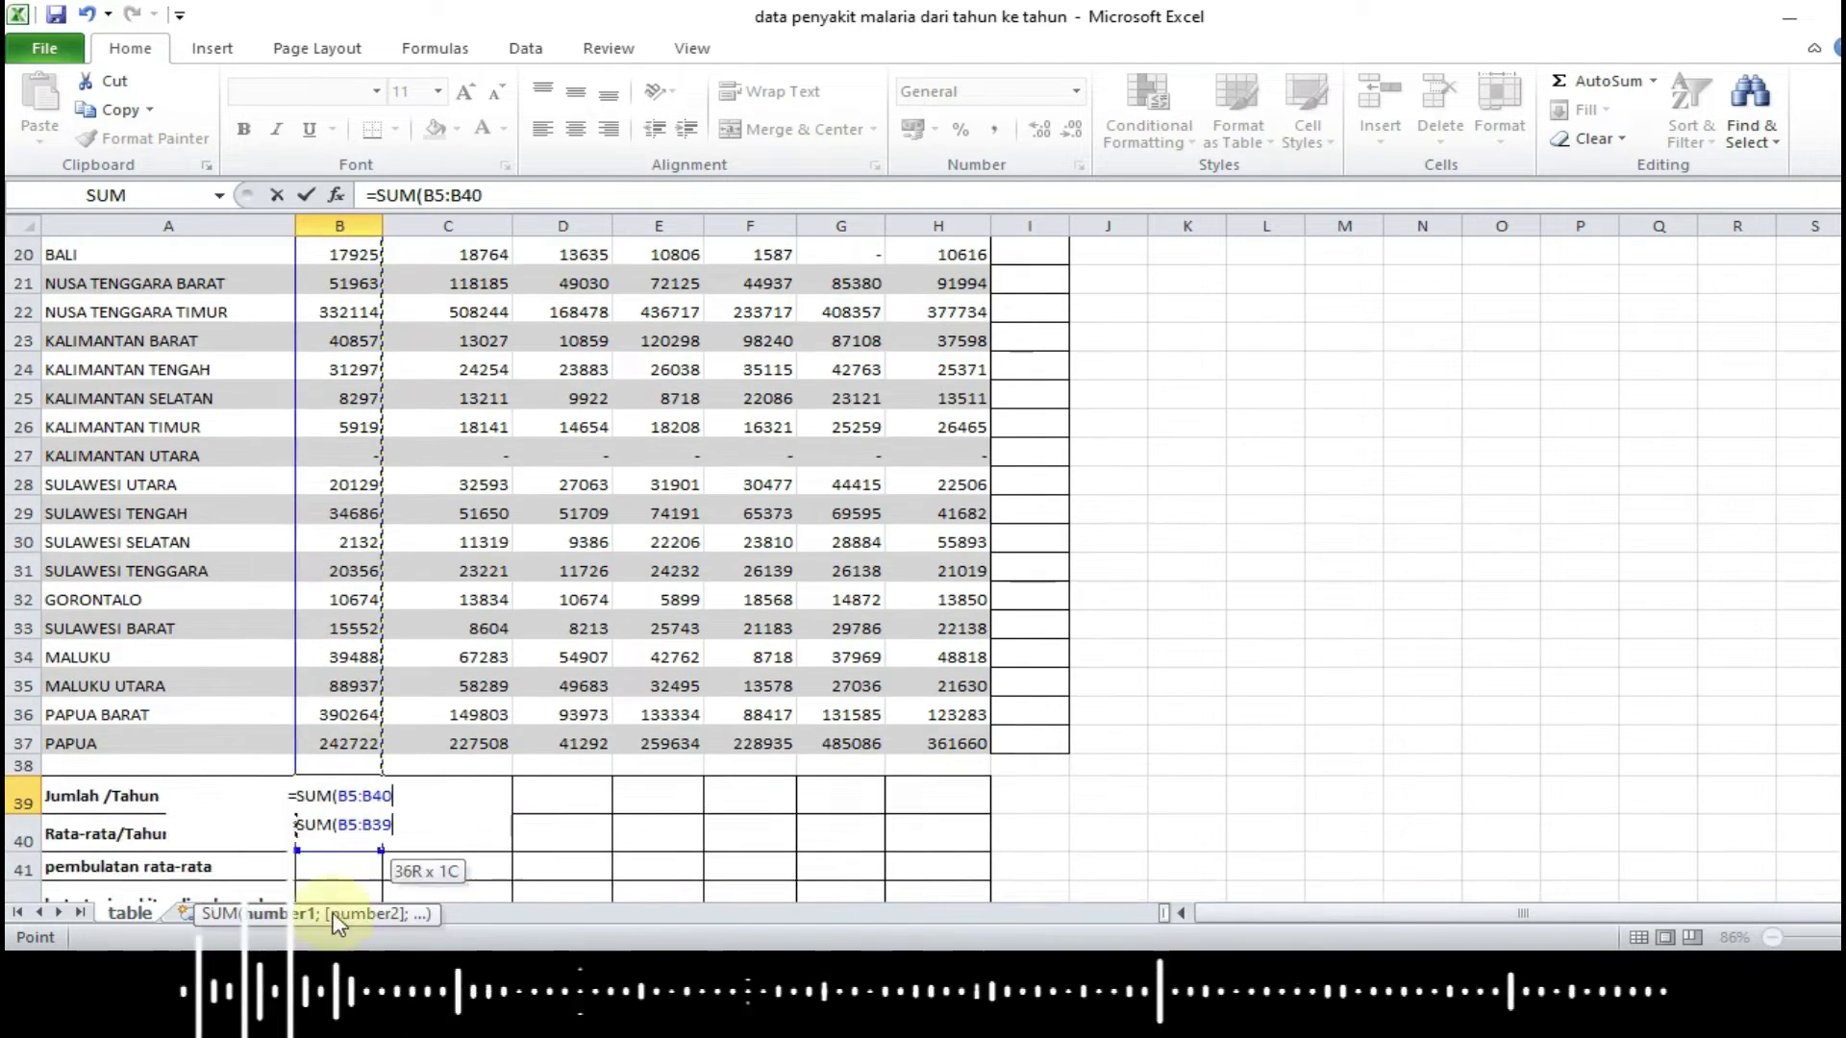
drag(333, 889, 362, 699)
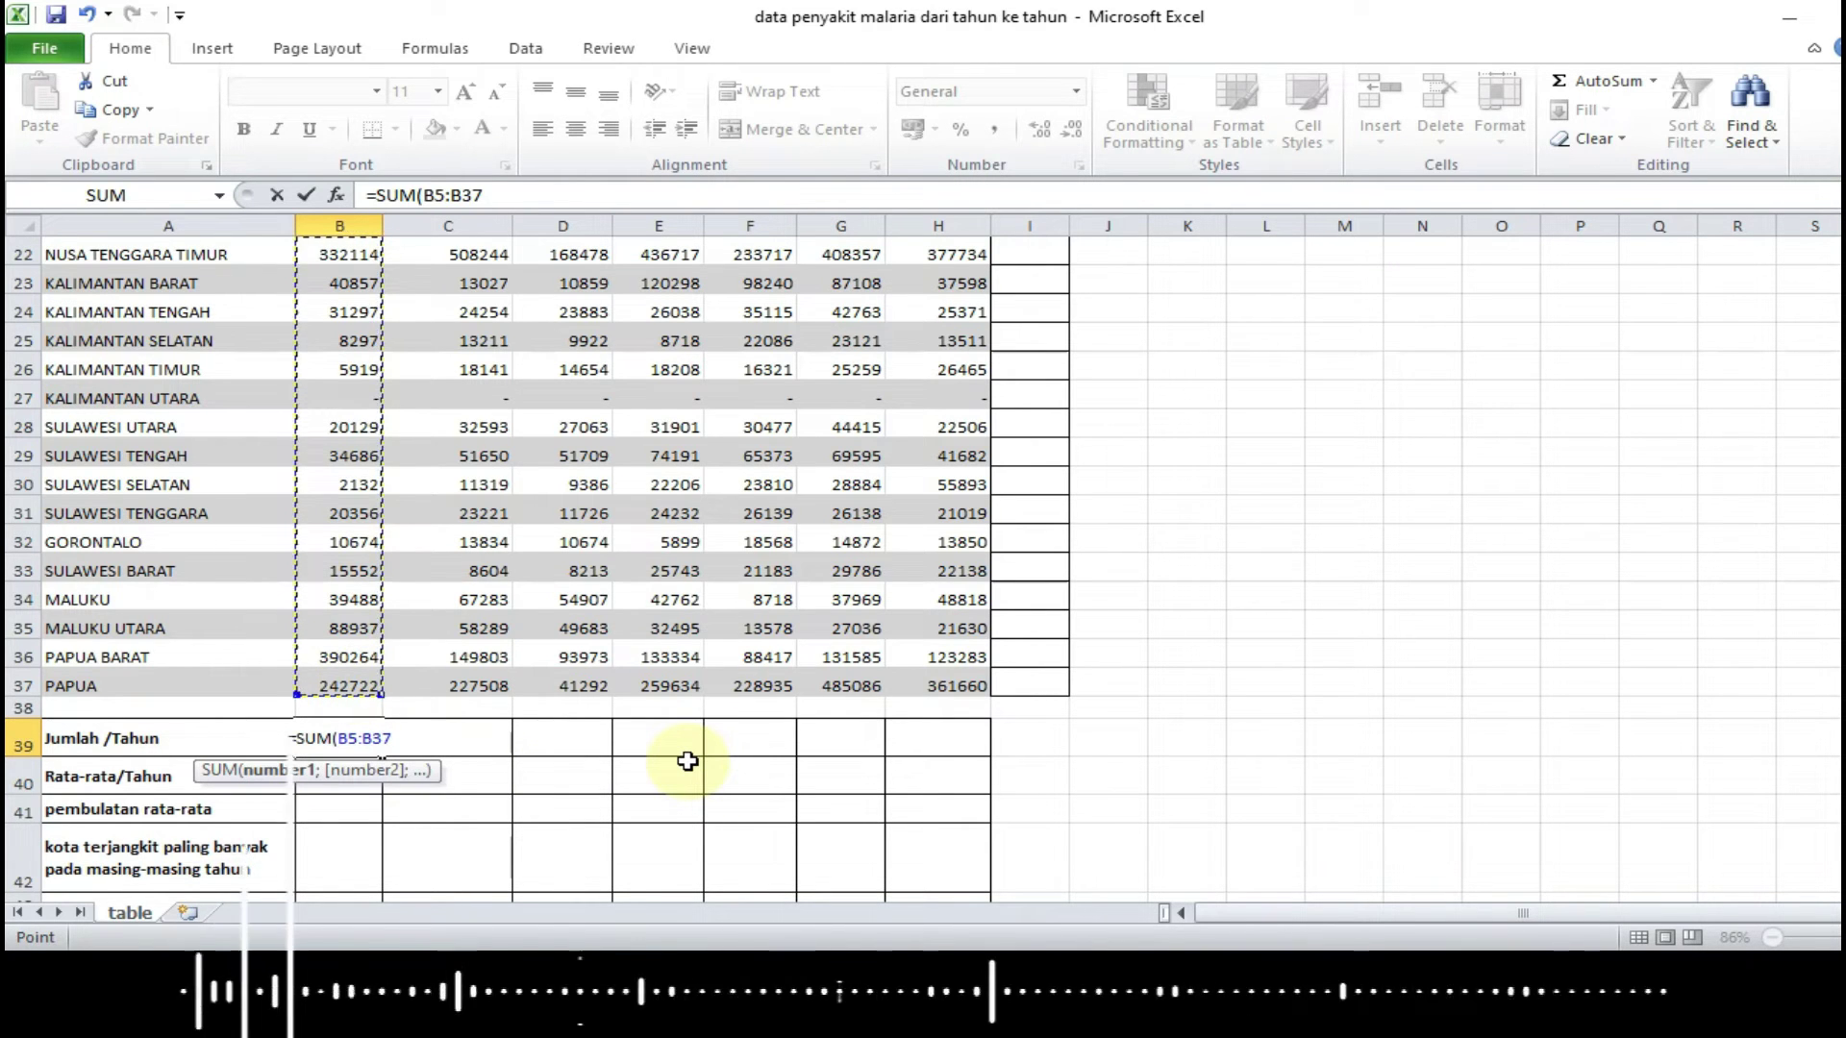
key(Return)
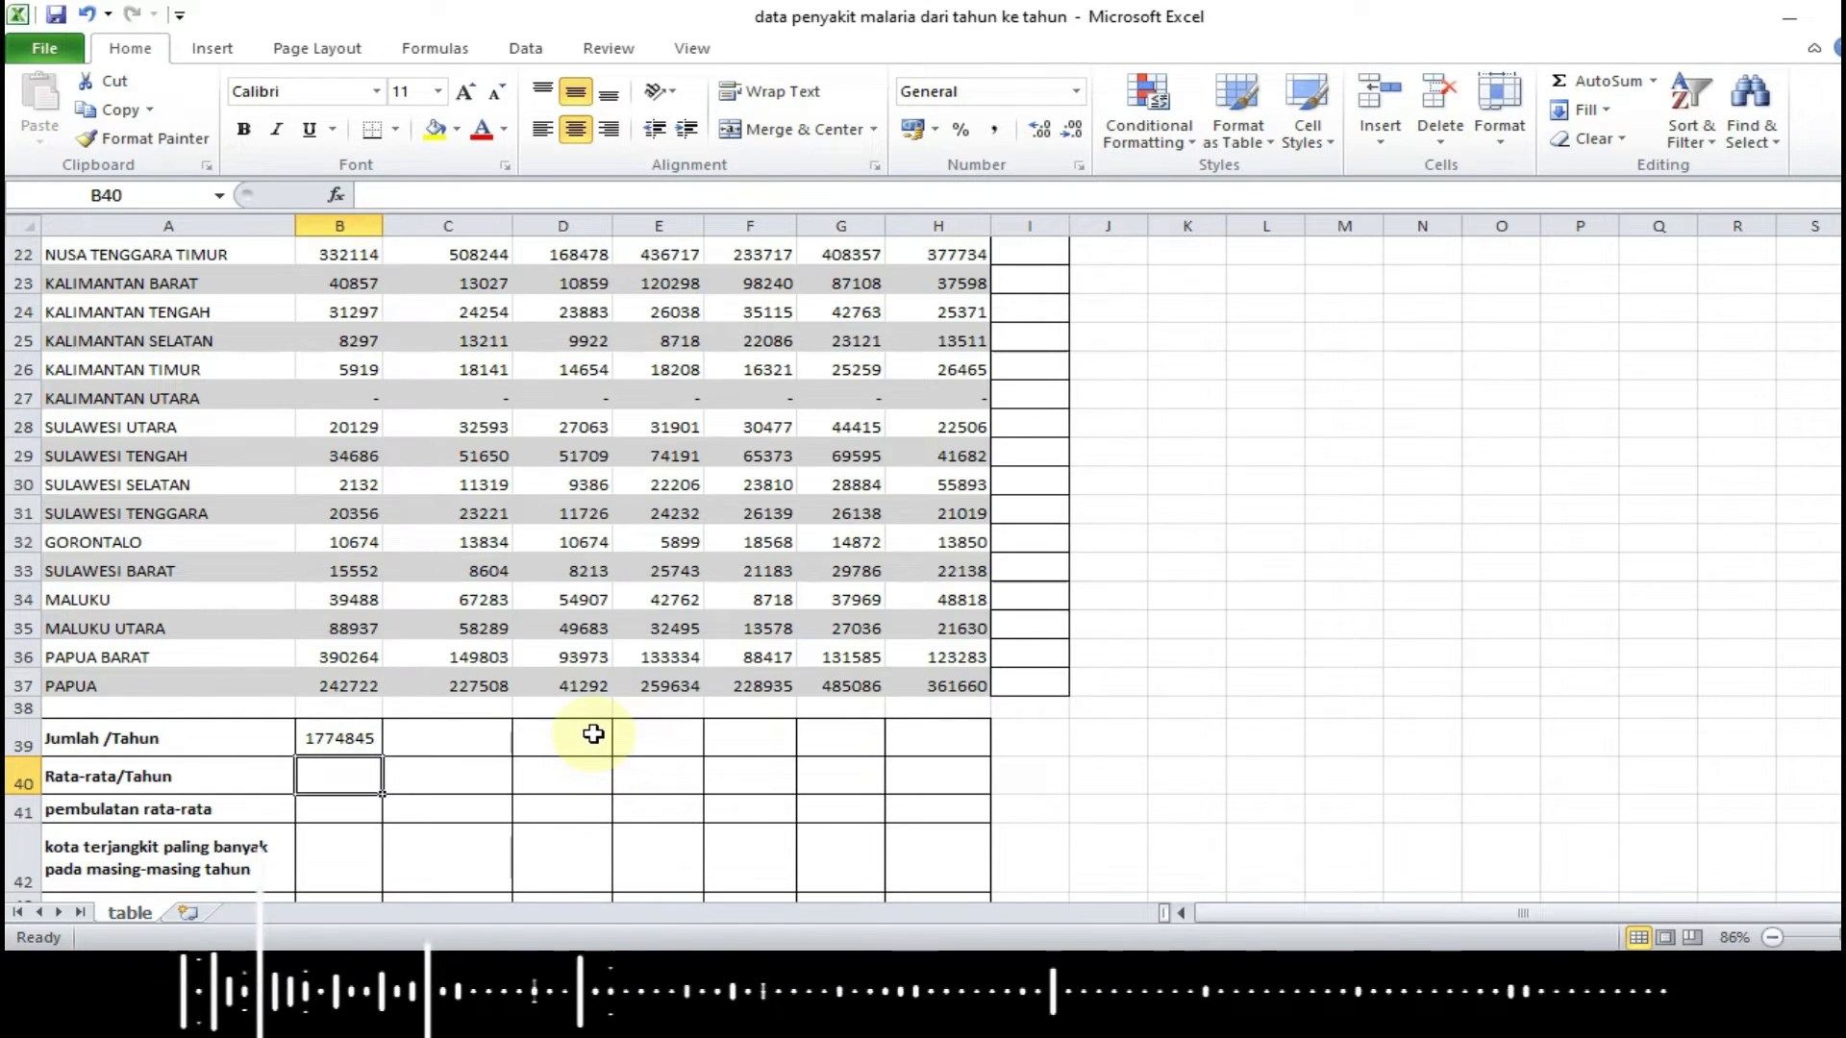
scroll(453, 323, up, 7)
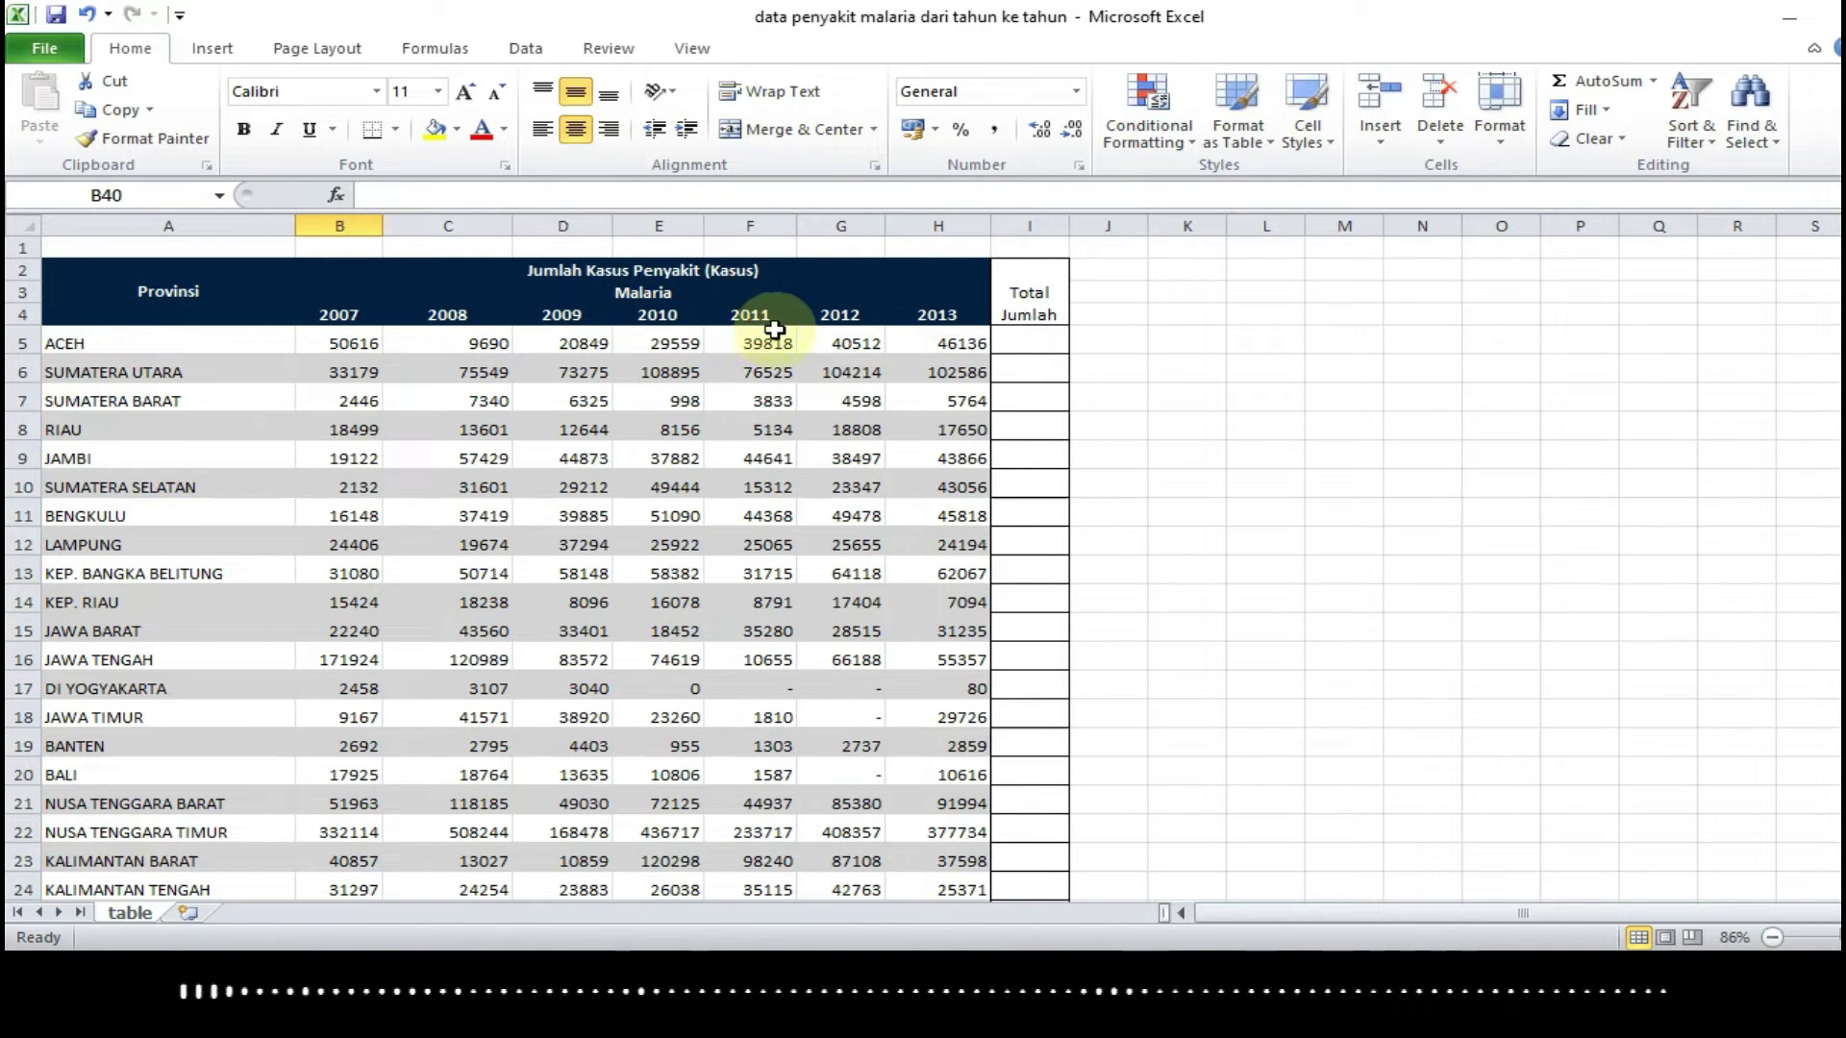
scroll(678, 540, down, 10)
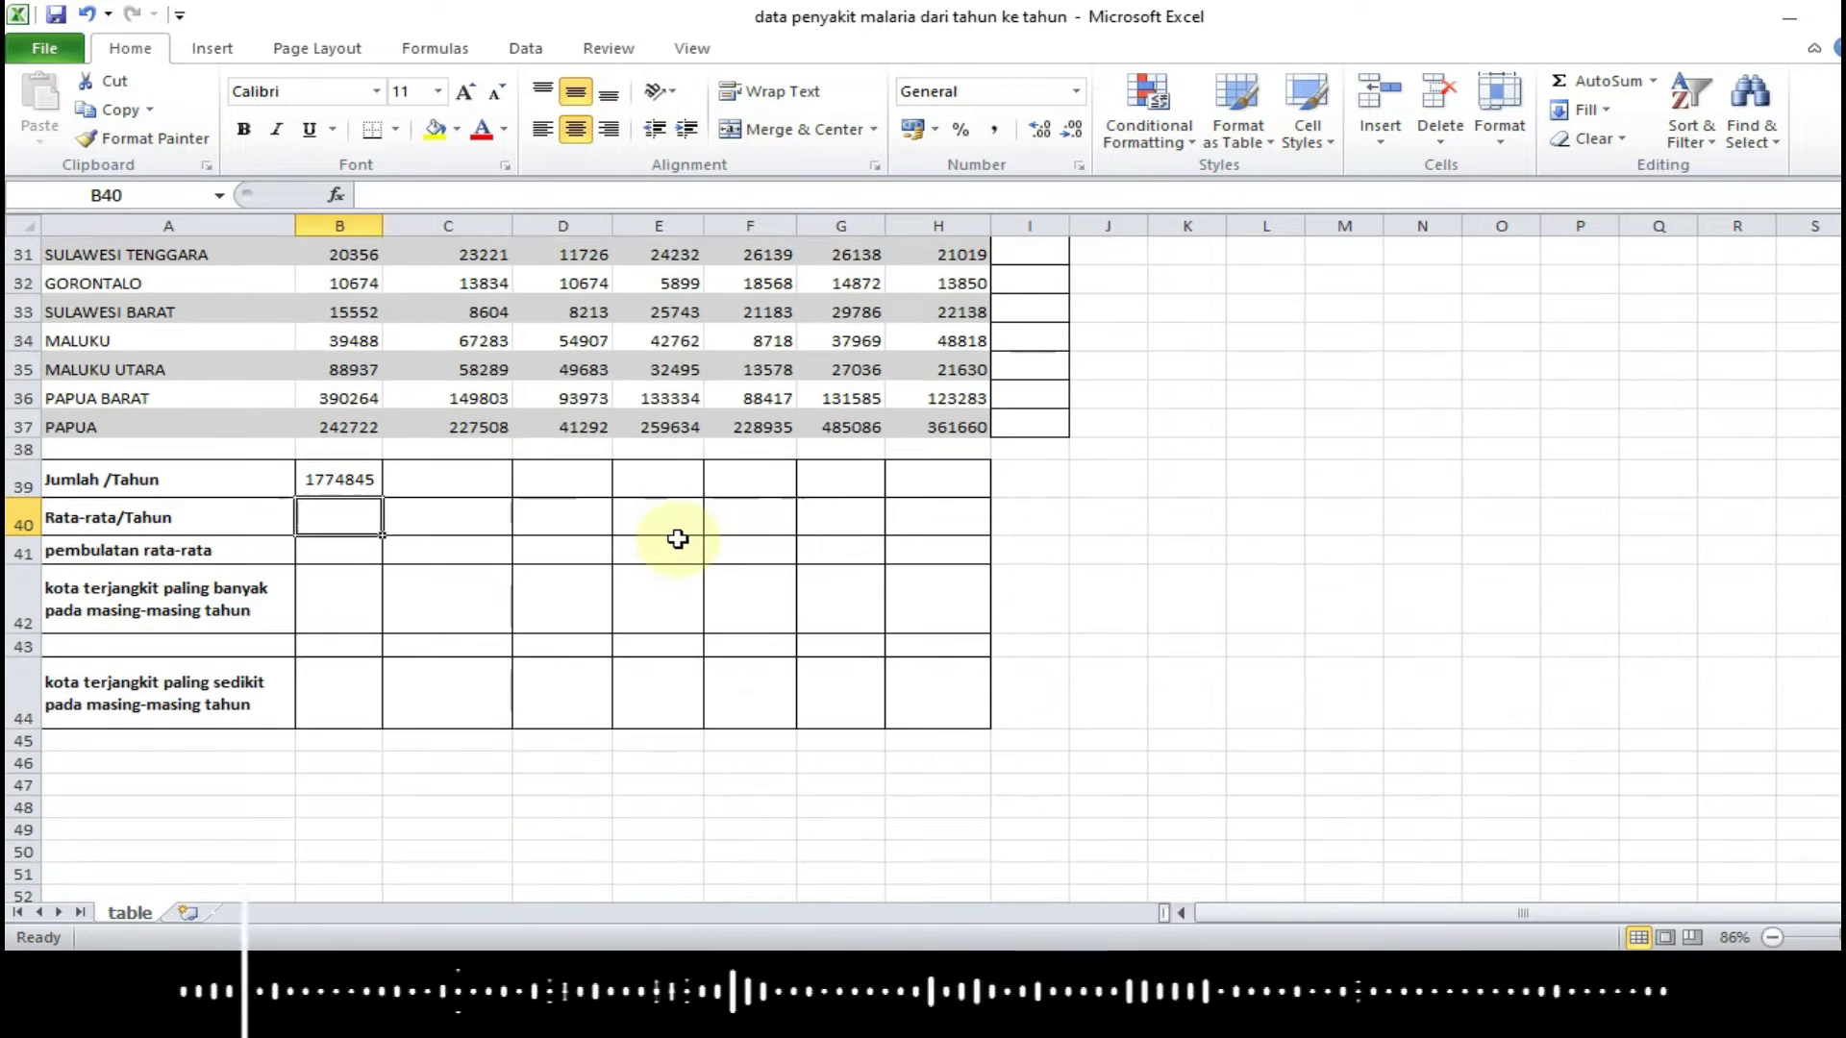
Fill the B39 SUM formula across to H39 and inspect the 2008 formula in C39
click(366, 479)
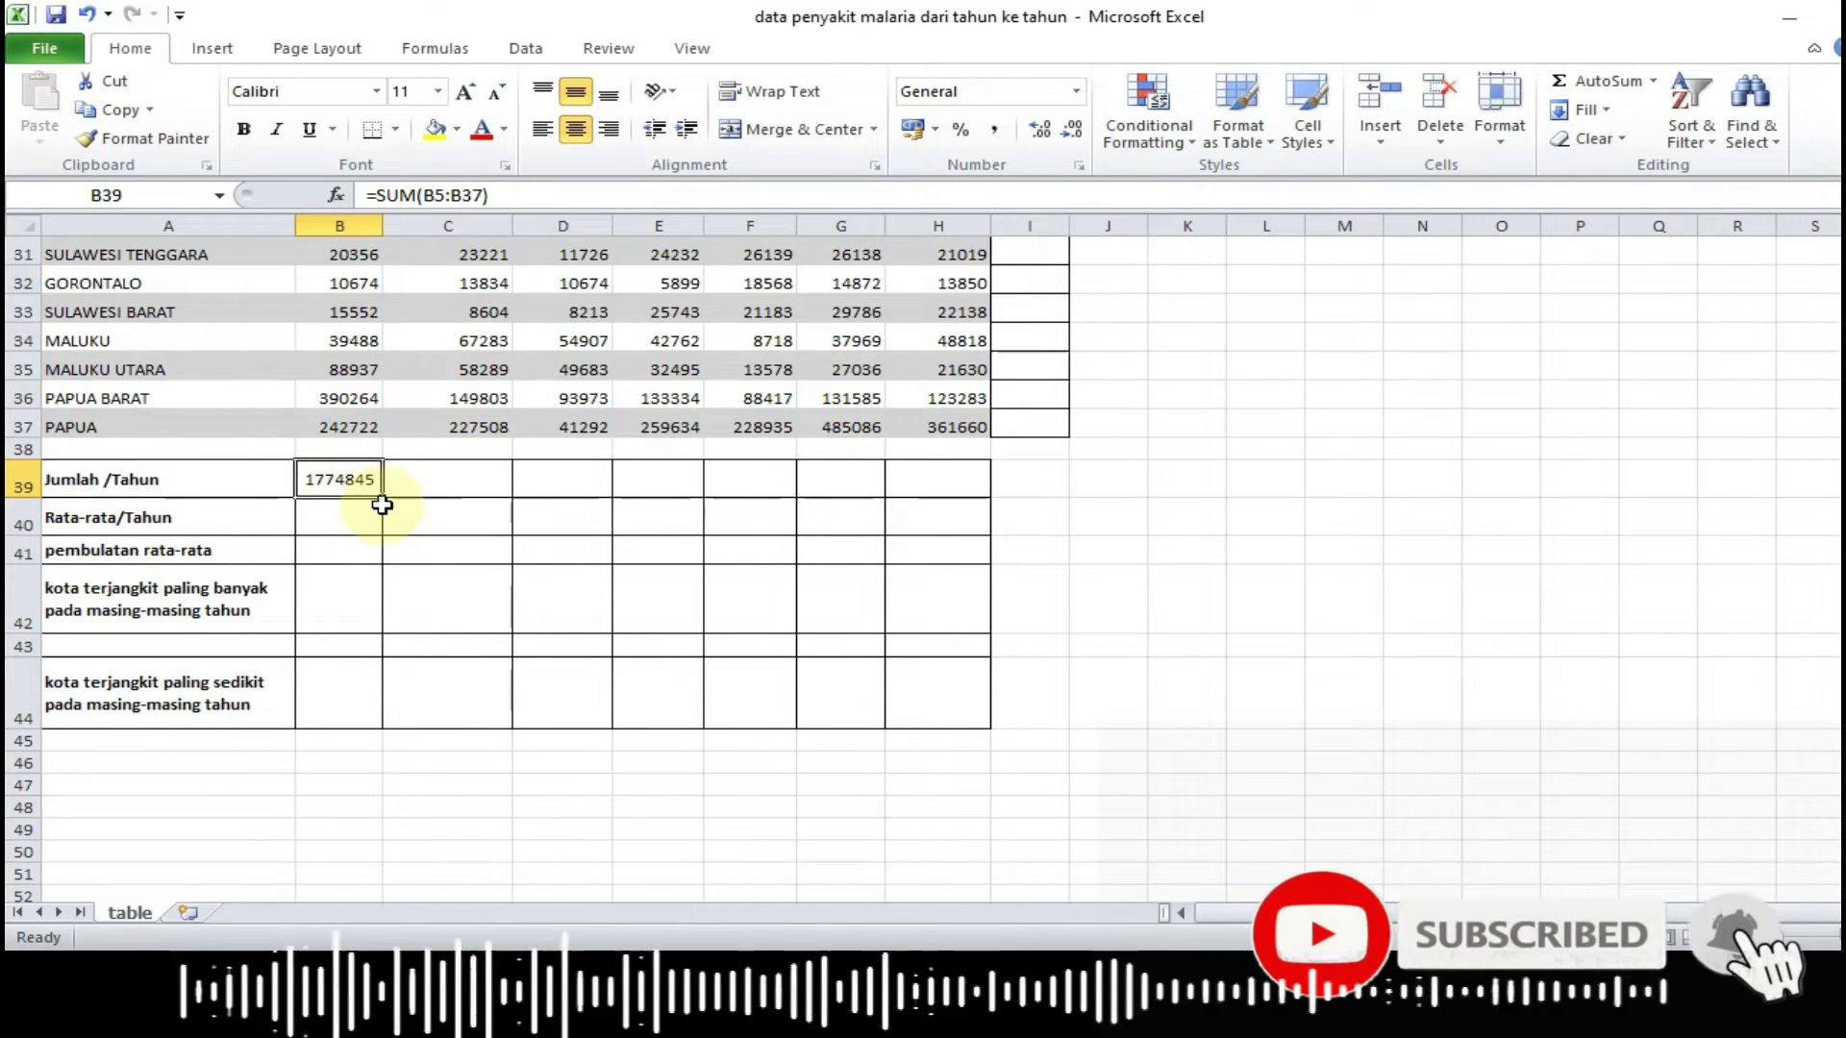
drag(386, 501, 938, 520)
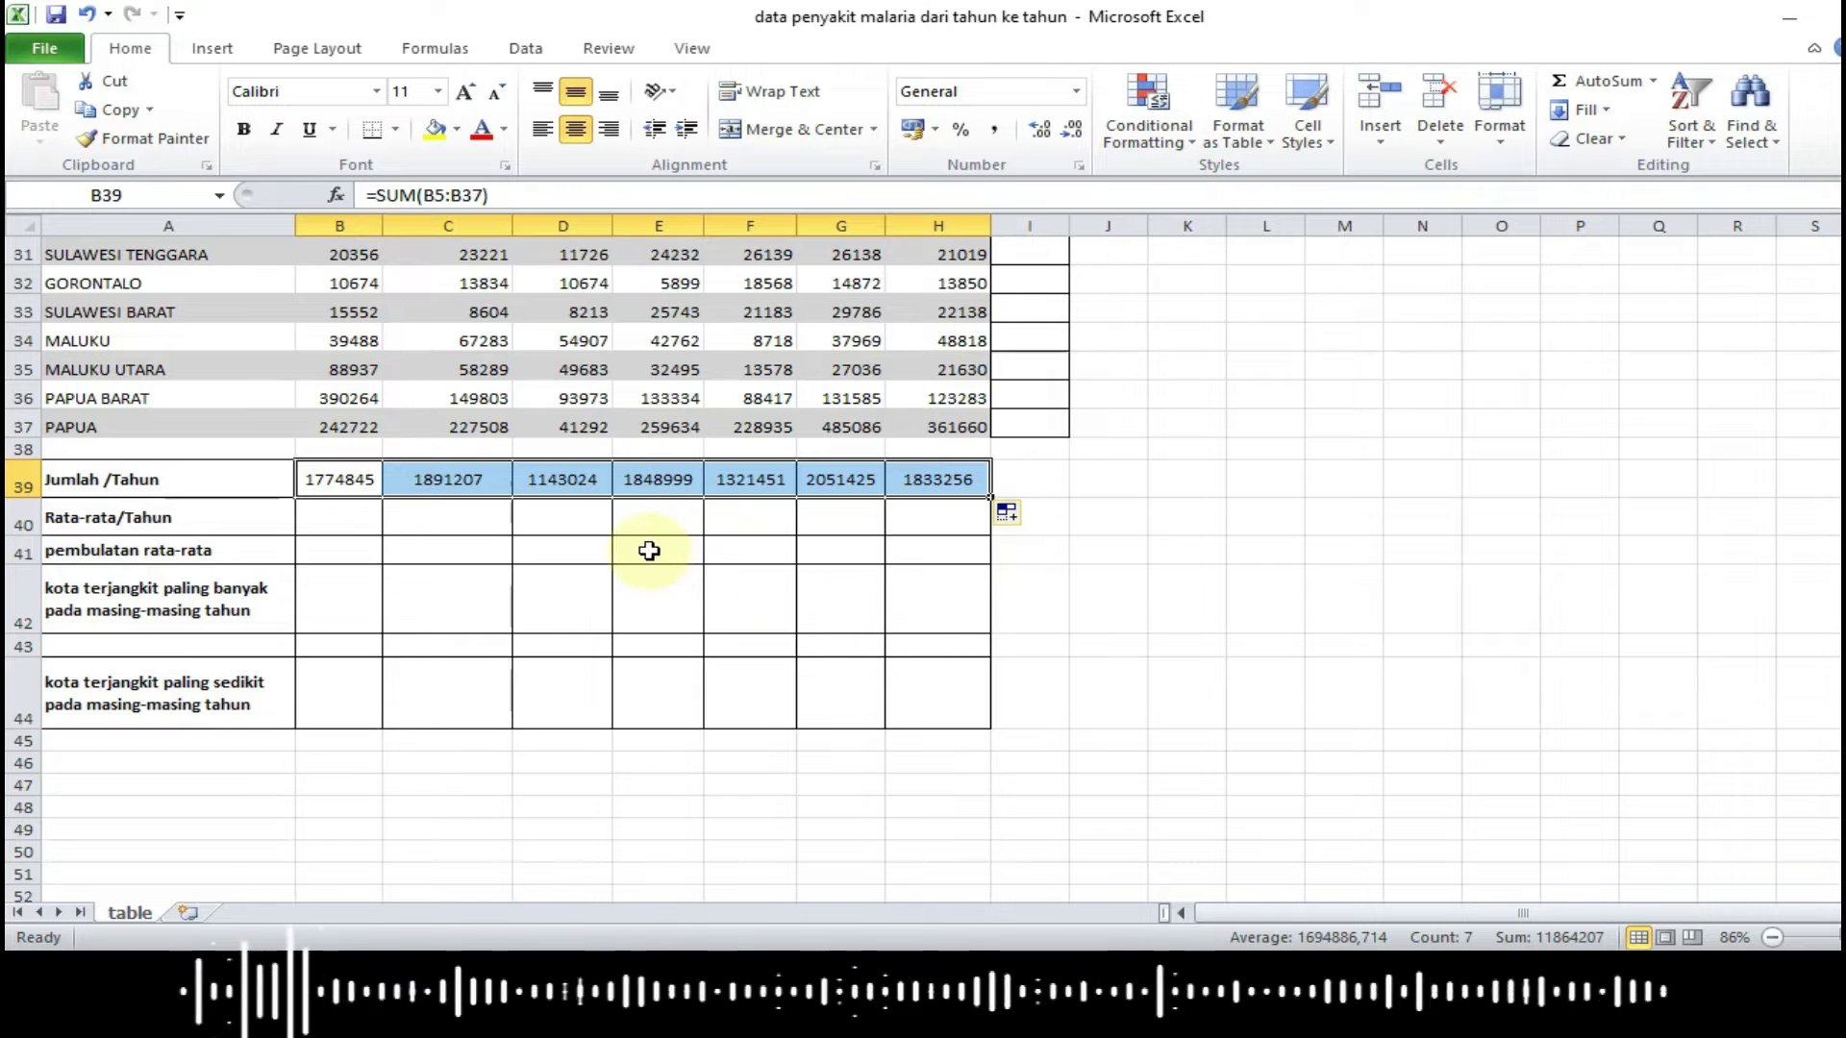
click(457, 478)
double_click(463, 480)
scroll(557, 485, up, 4)
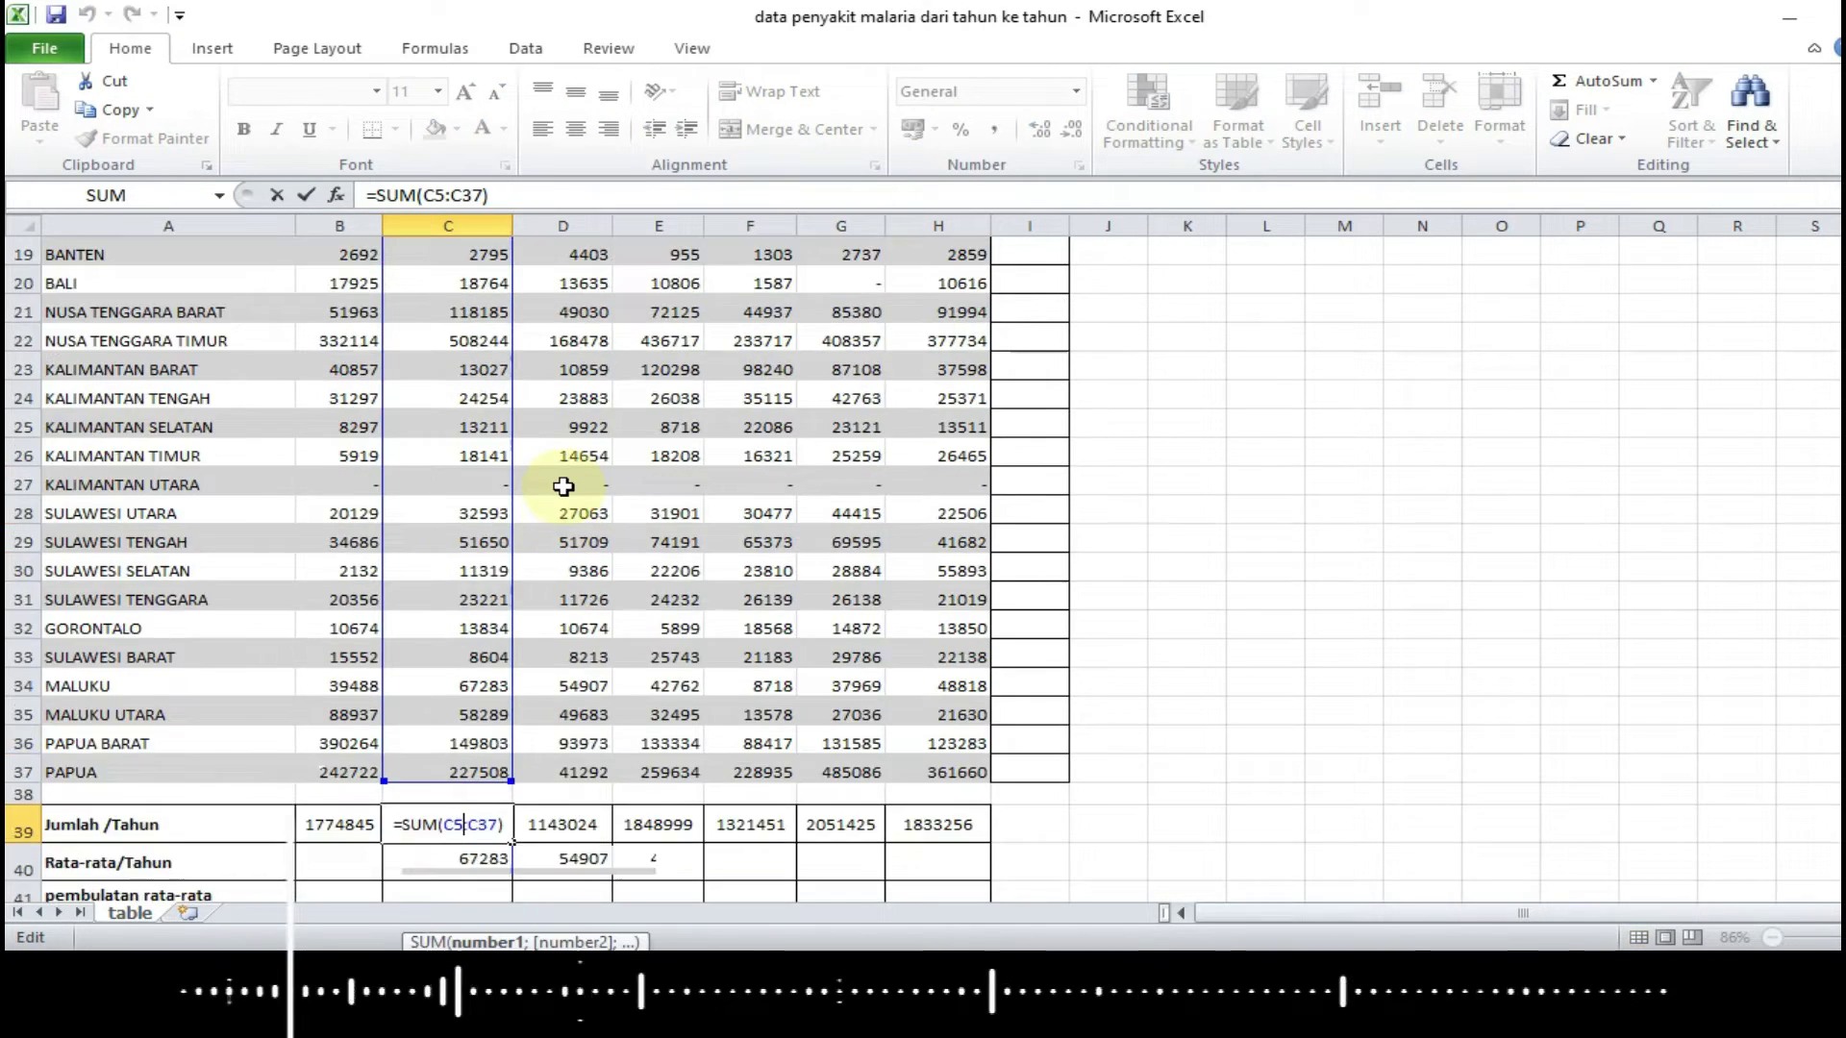
scroll(563, 487, up, 6)
scroll(564, 488, down, 1)
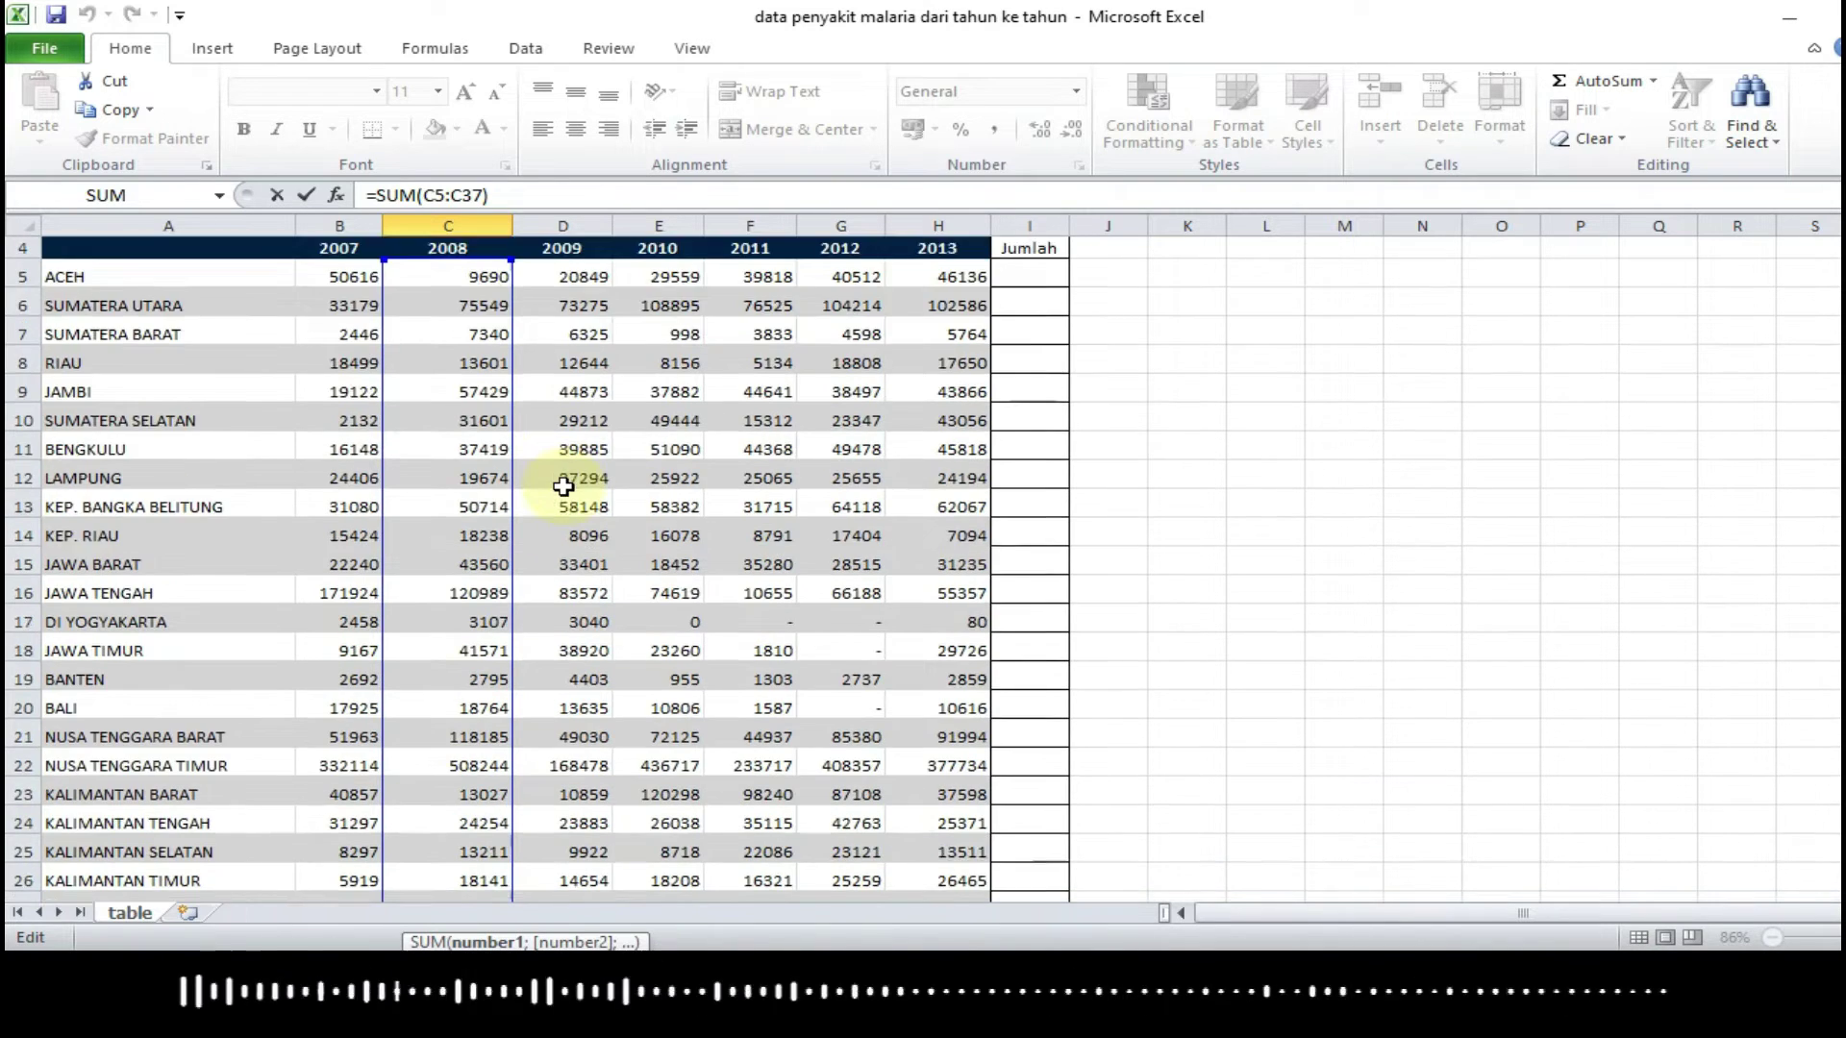
scroll(564, 488, down, 9)
scroll(563, 487, down, 1)
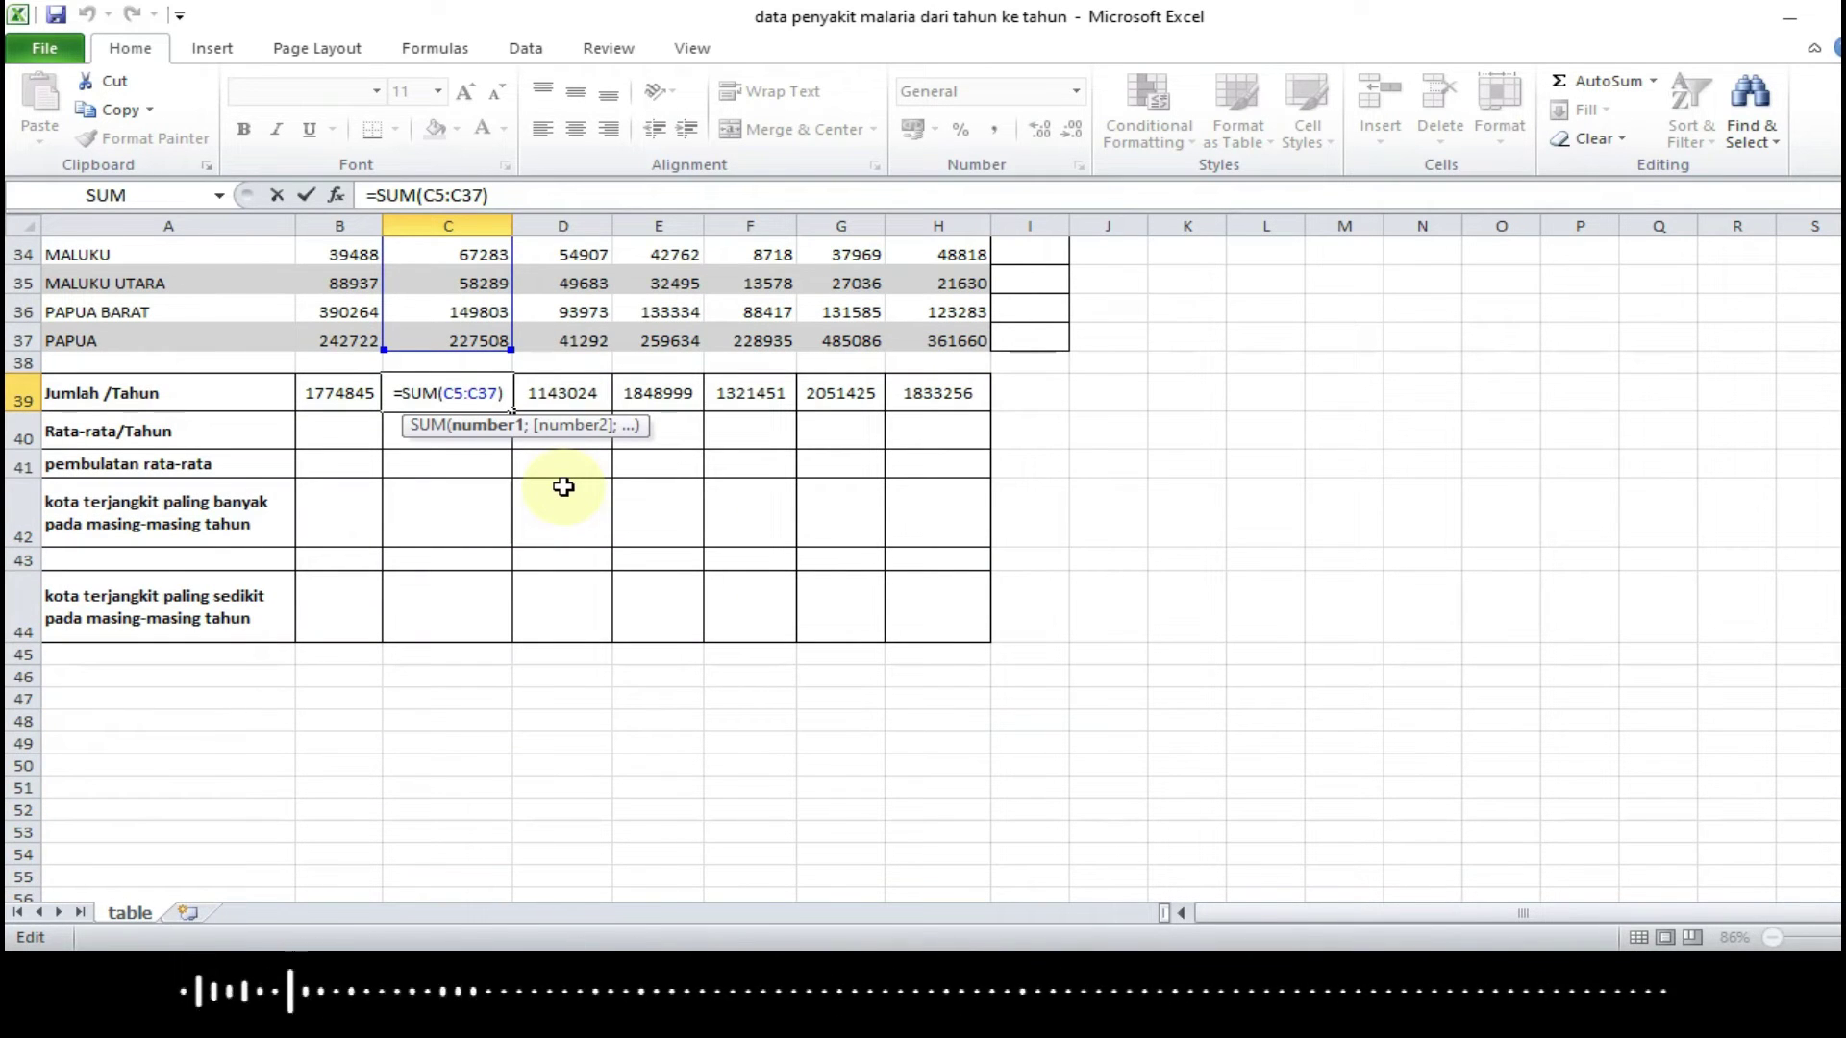
key(Return)
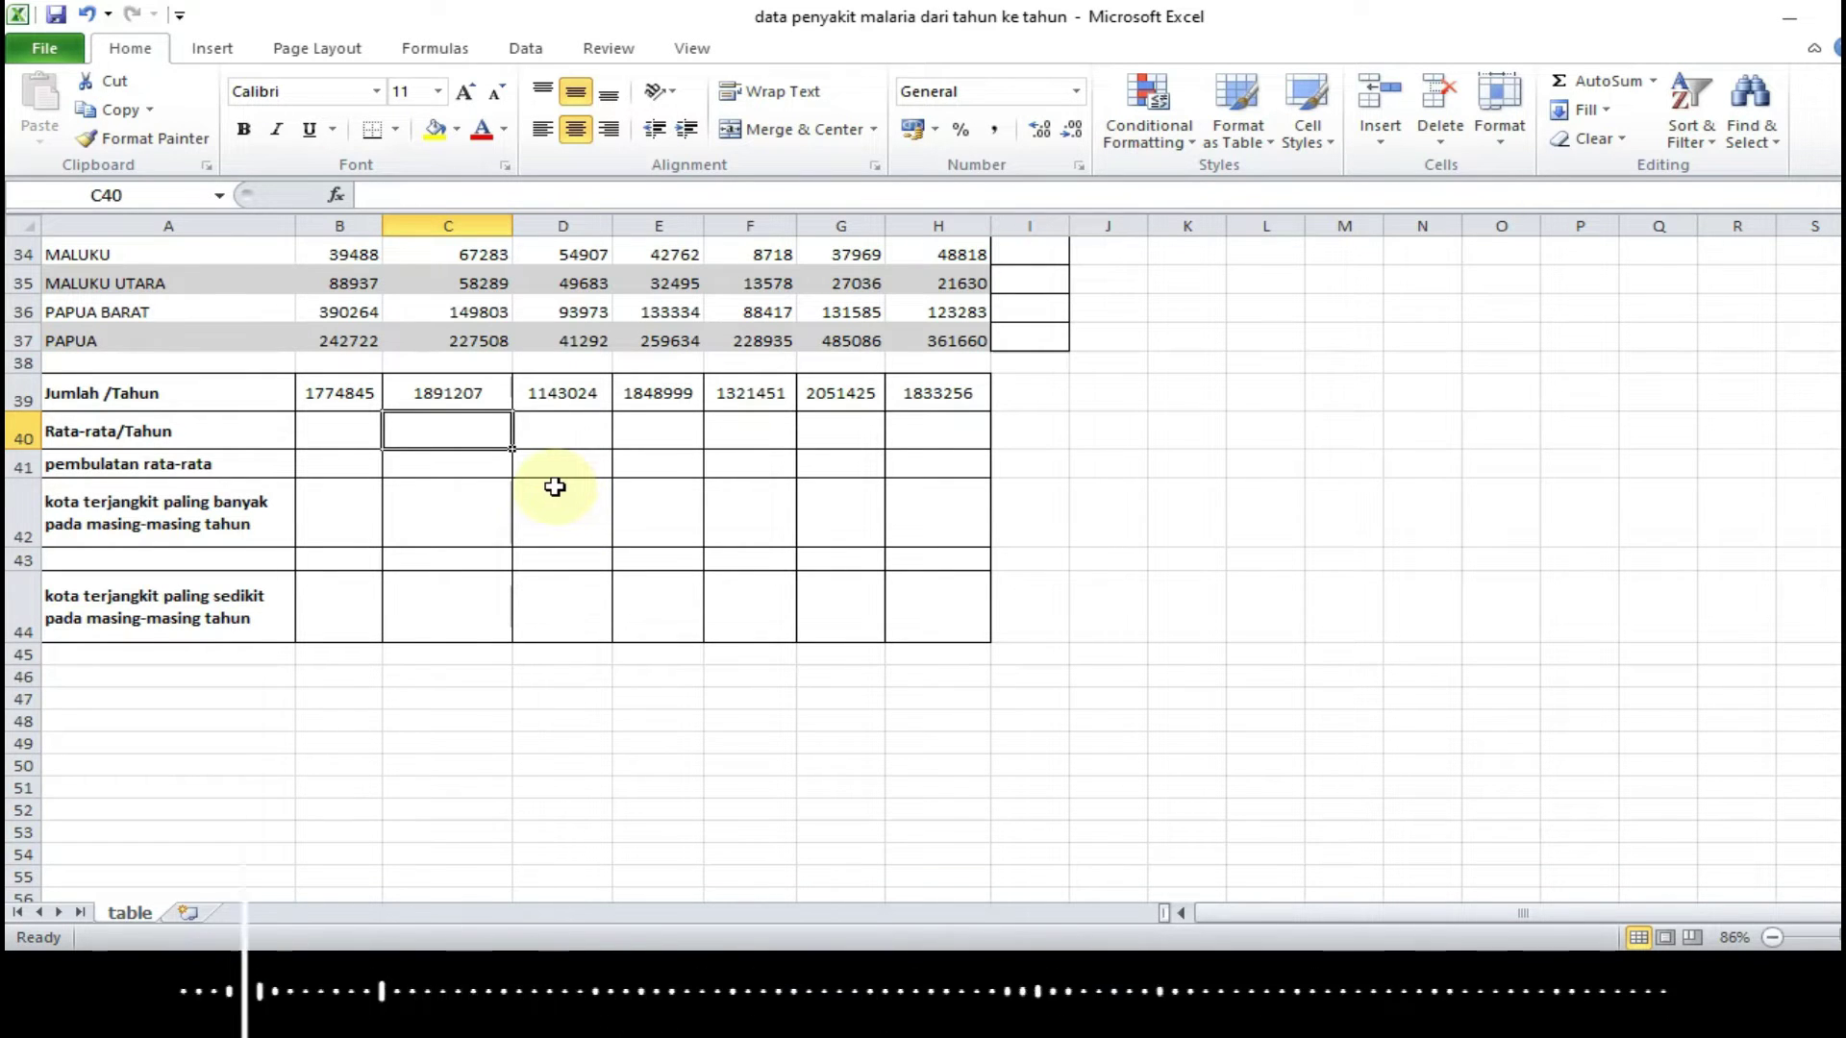
scroll(552, 488, up, 1)
scroll(538, 476, up, 8)
scroll(480, 442, up, 2)
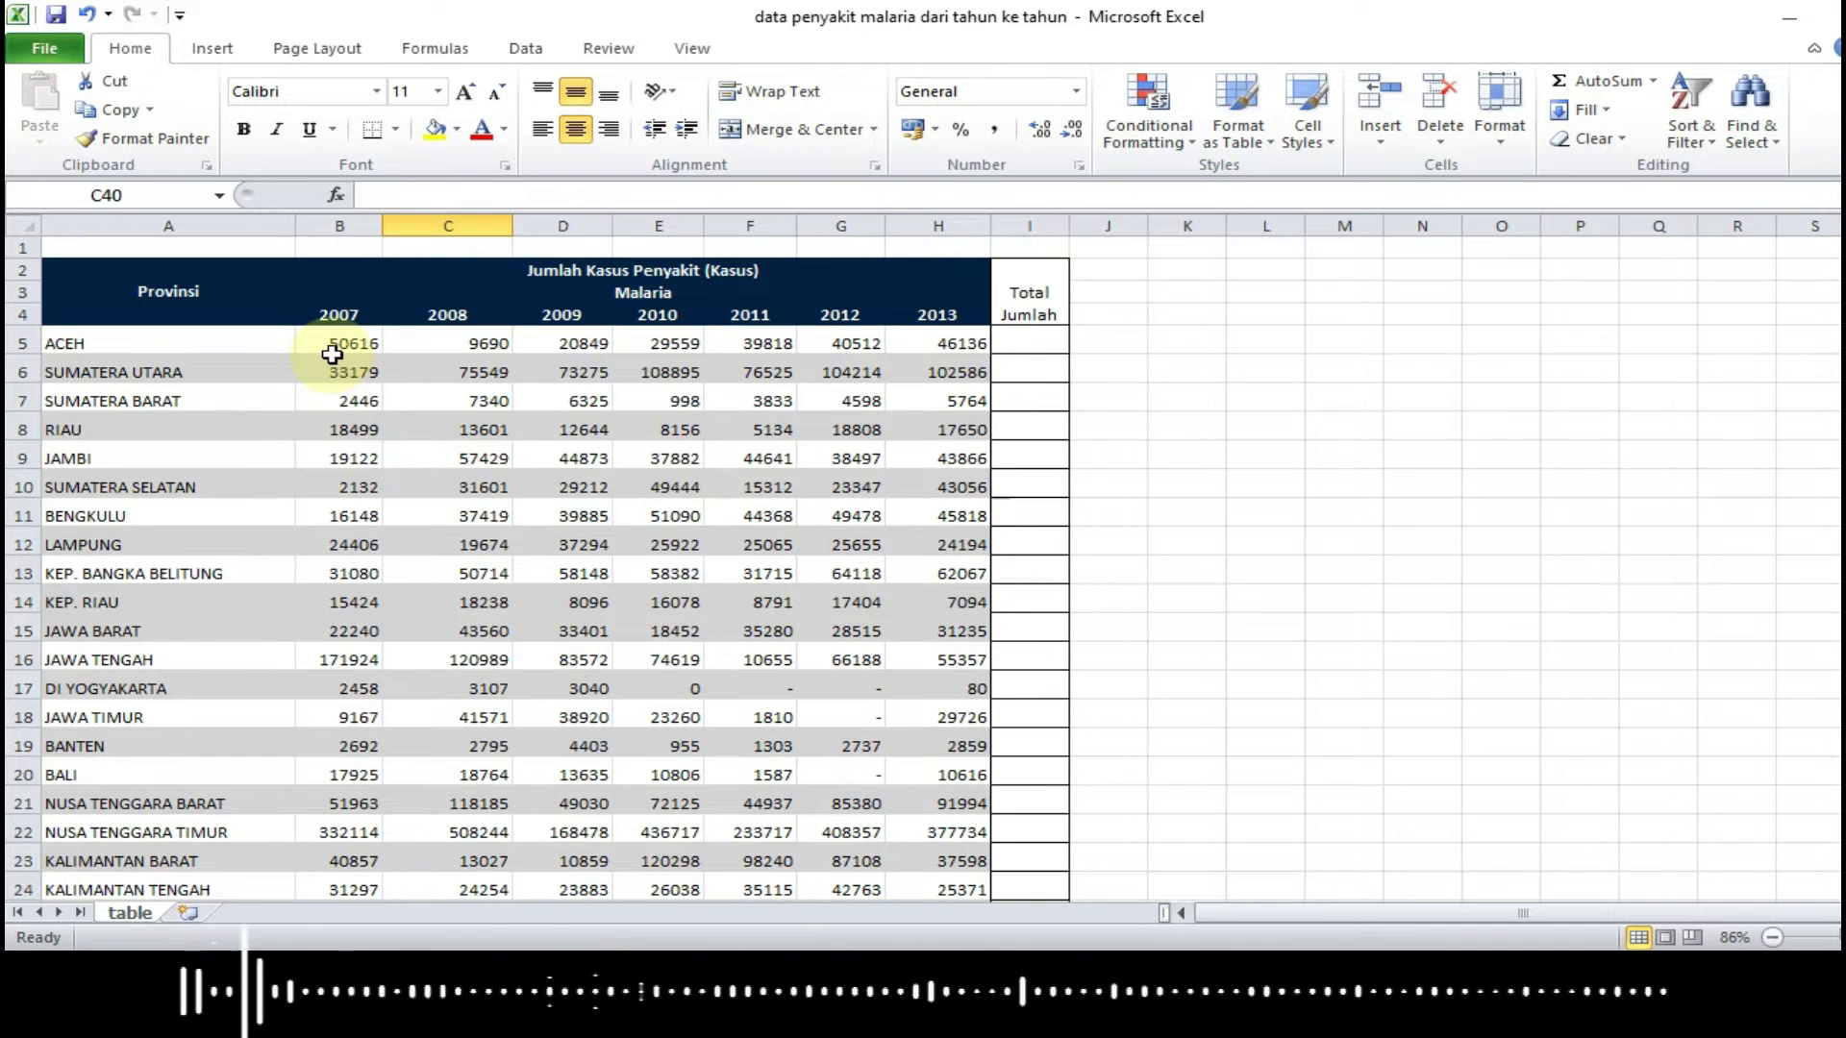
scroll(356, 385, down, 5)
scroll(375, 423, down, 6)
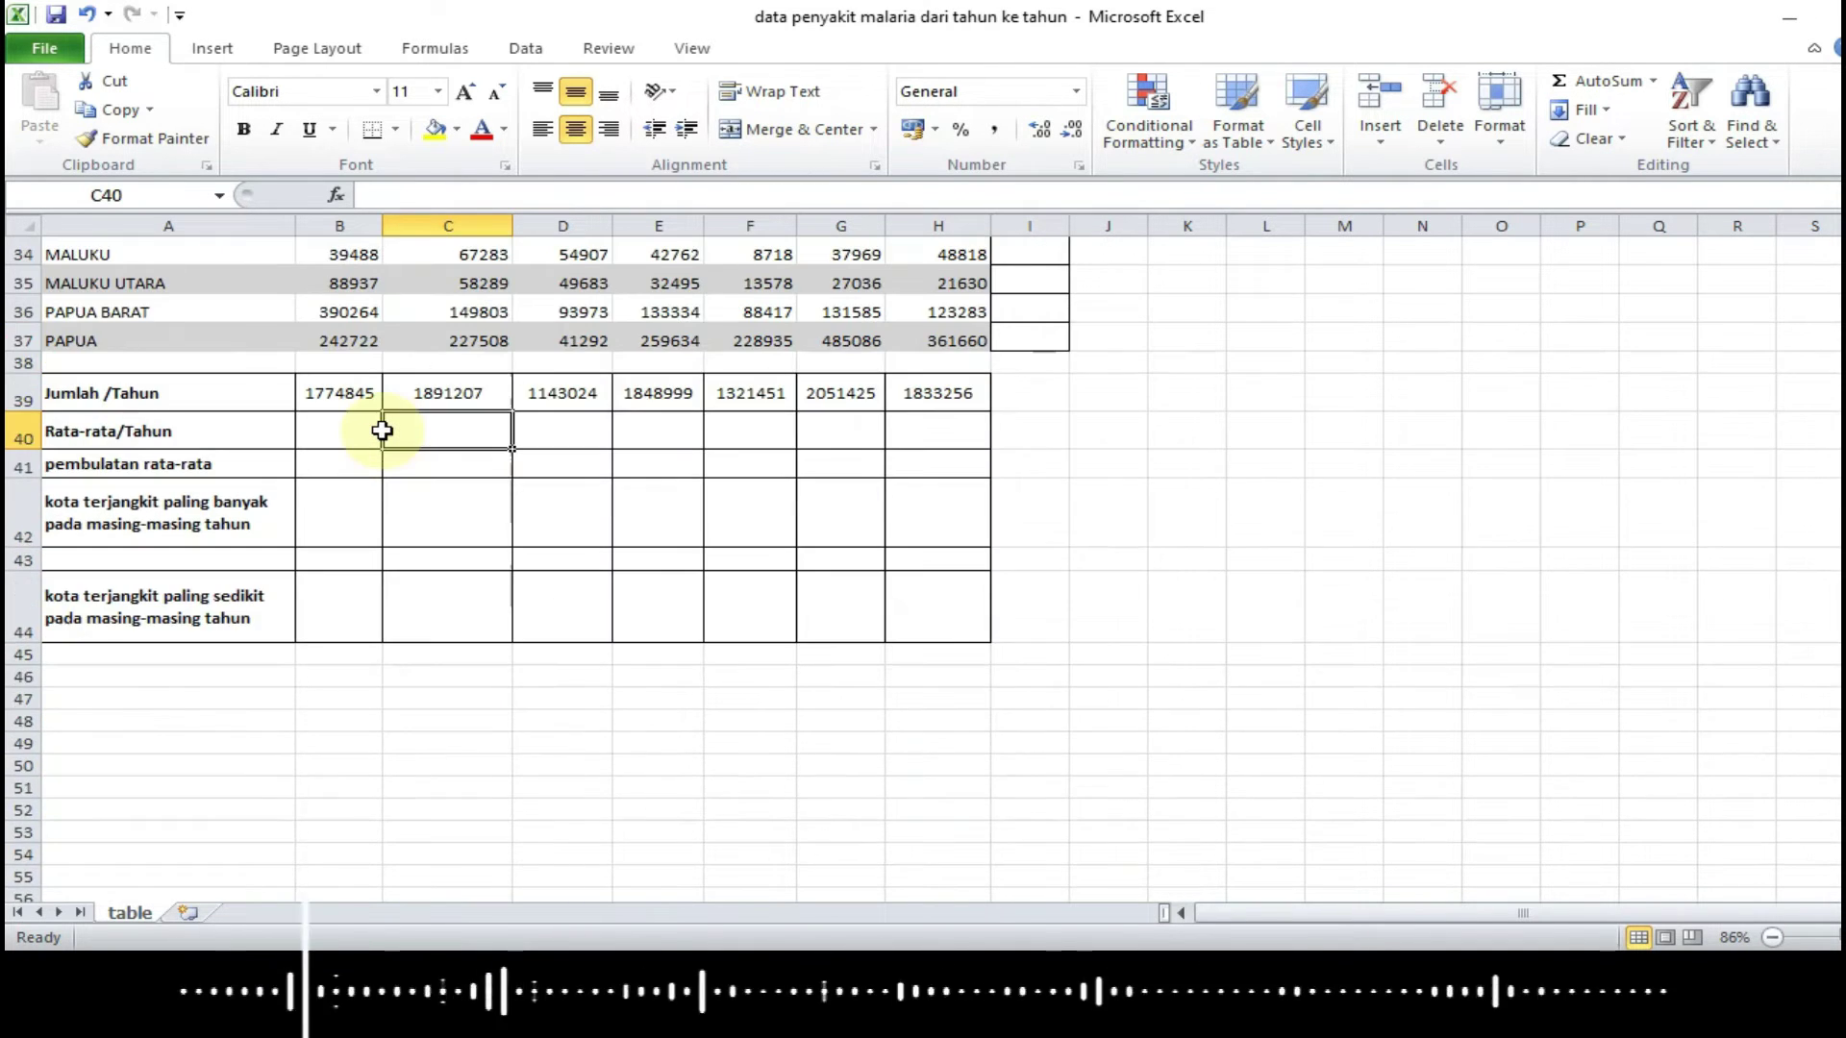
scroll(382, 431, up, 2)
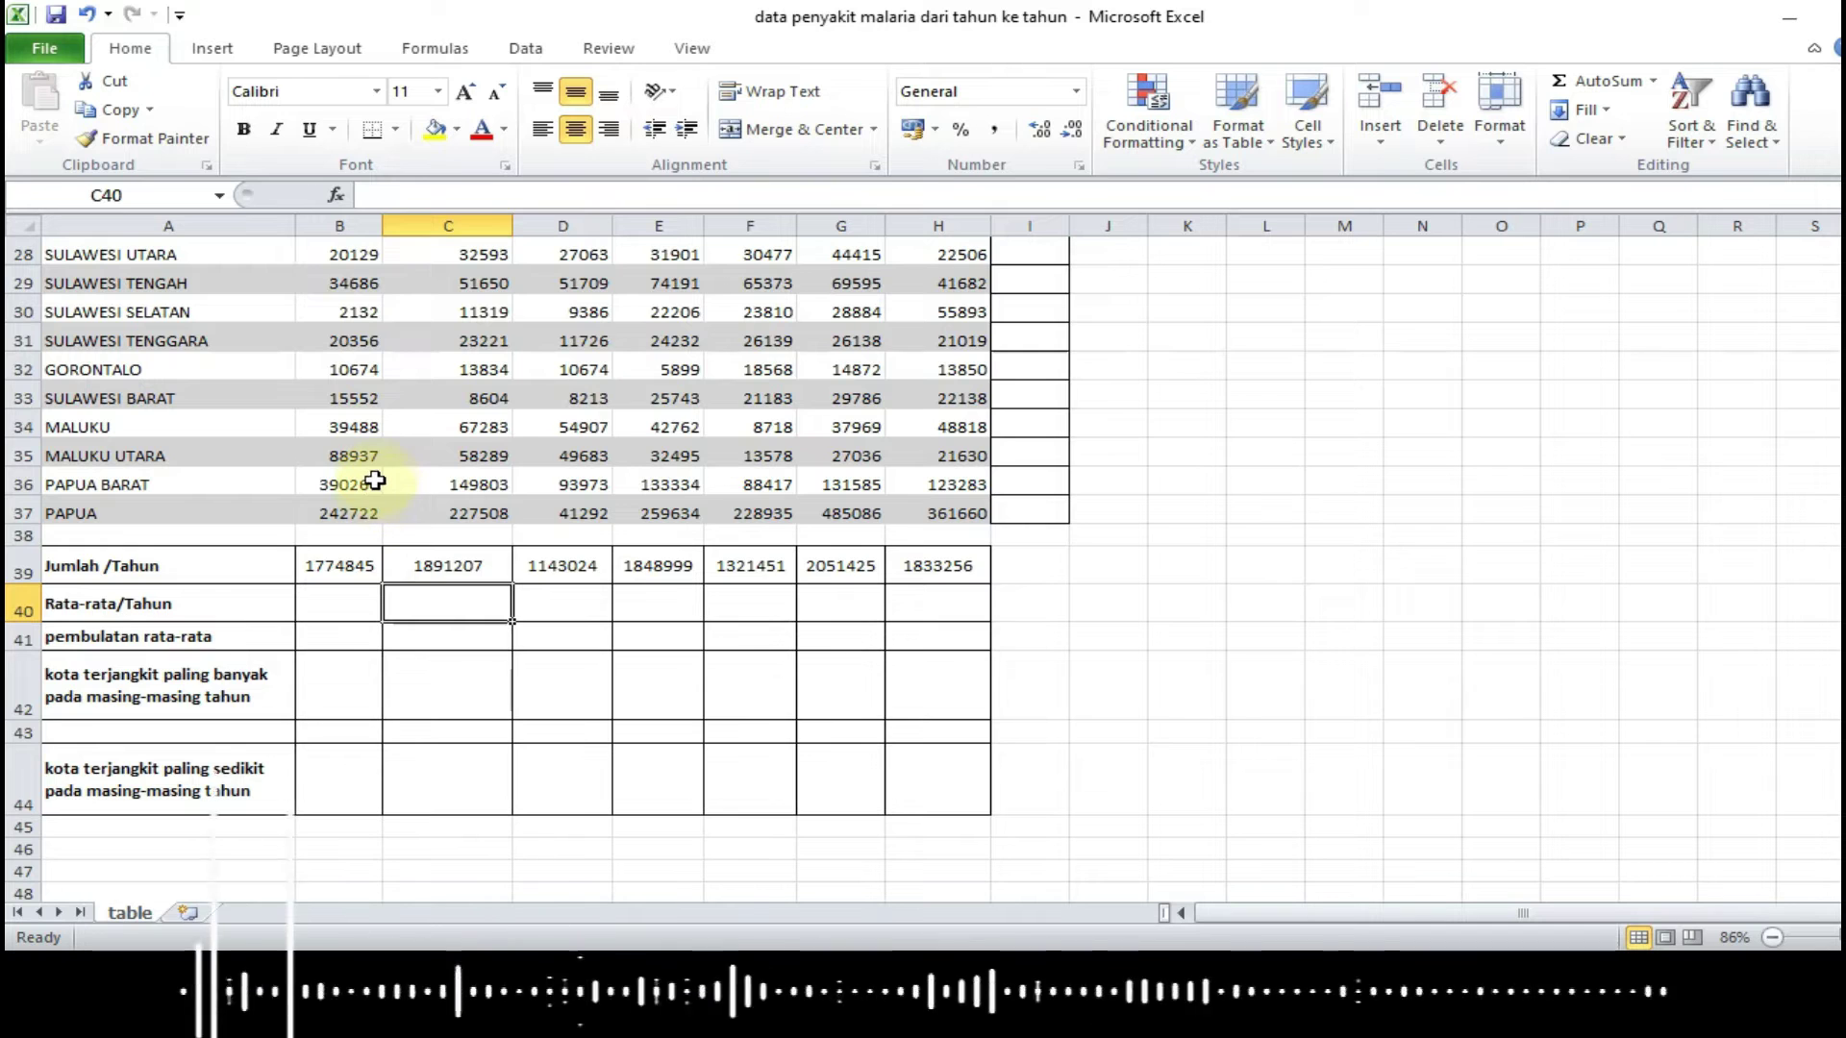
Enter =AVERAGE(B5:B37) in B40, giving a 2007 average of 55463,91
click(341, 611)
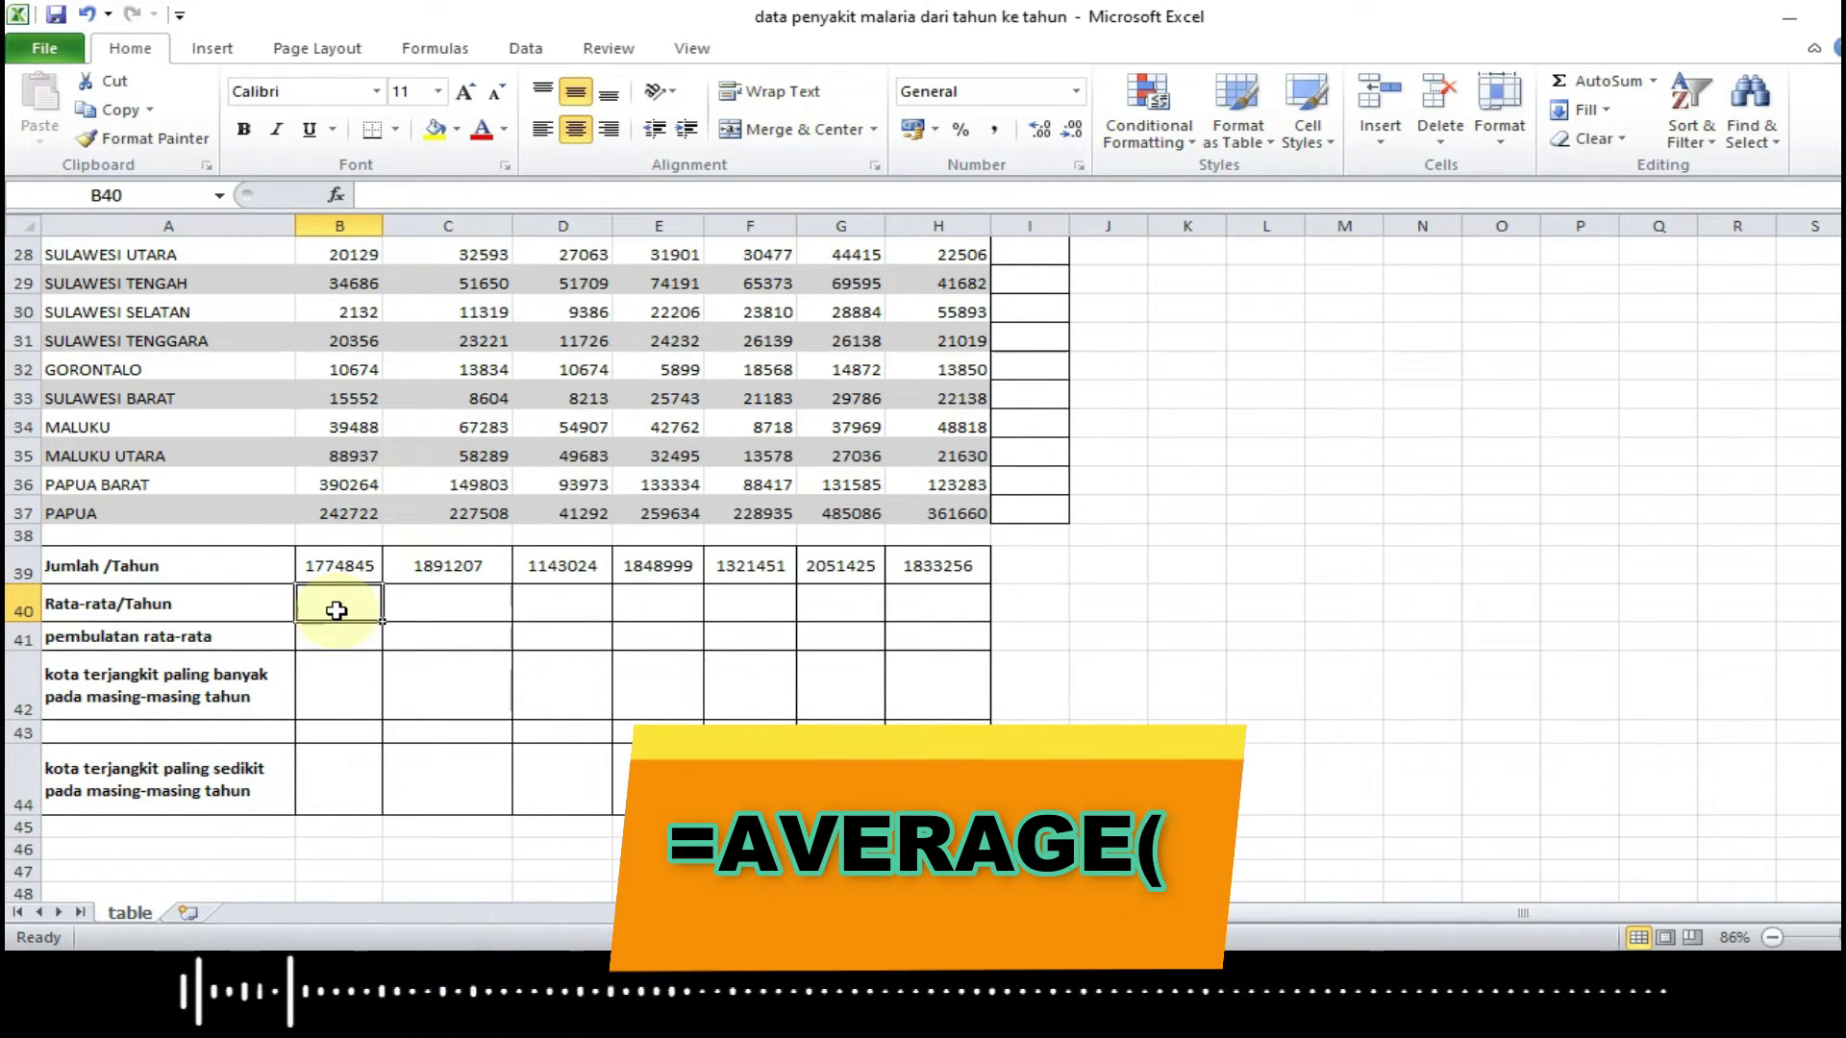
text(=)
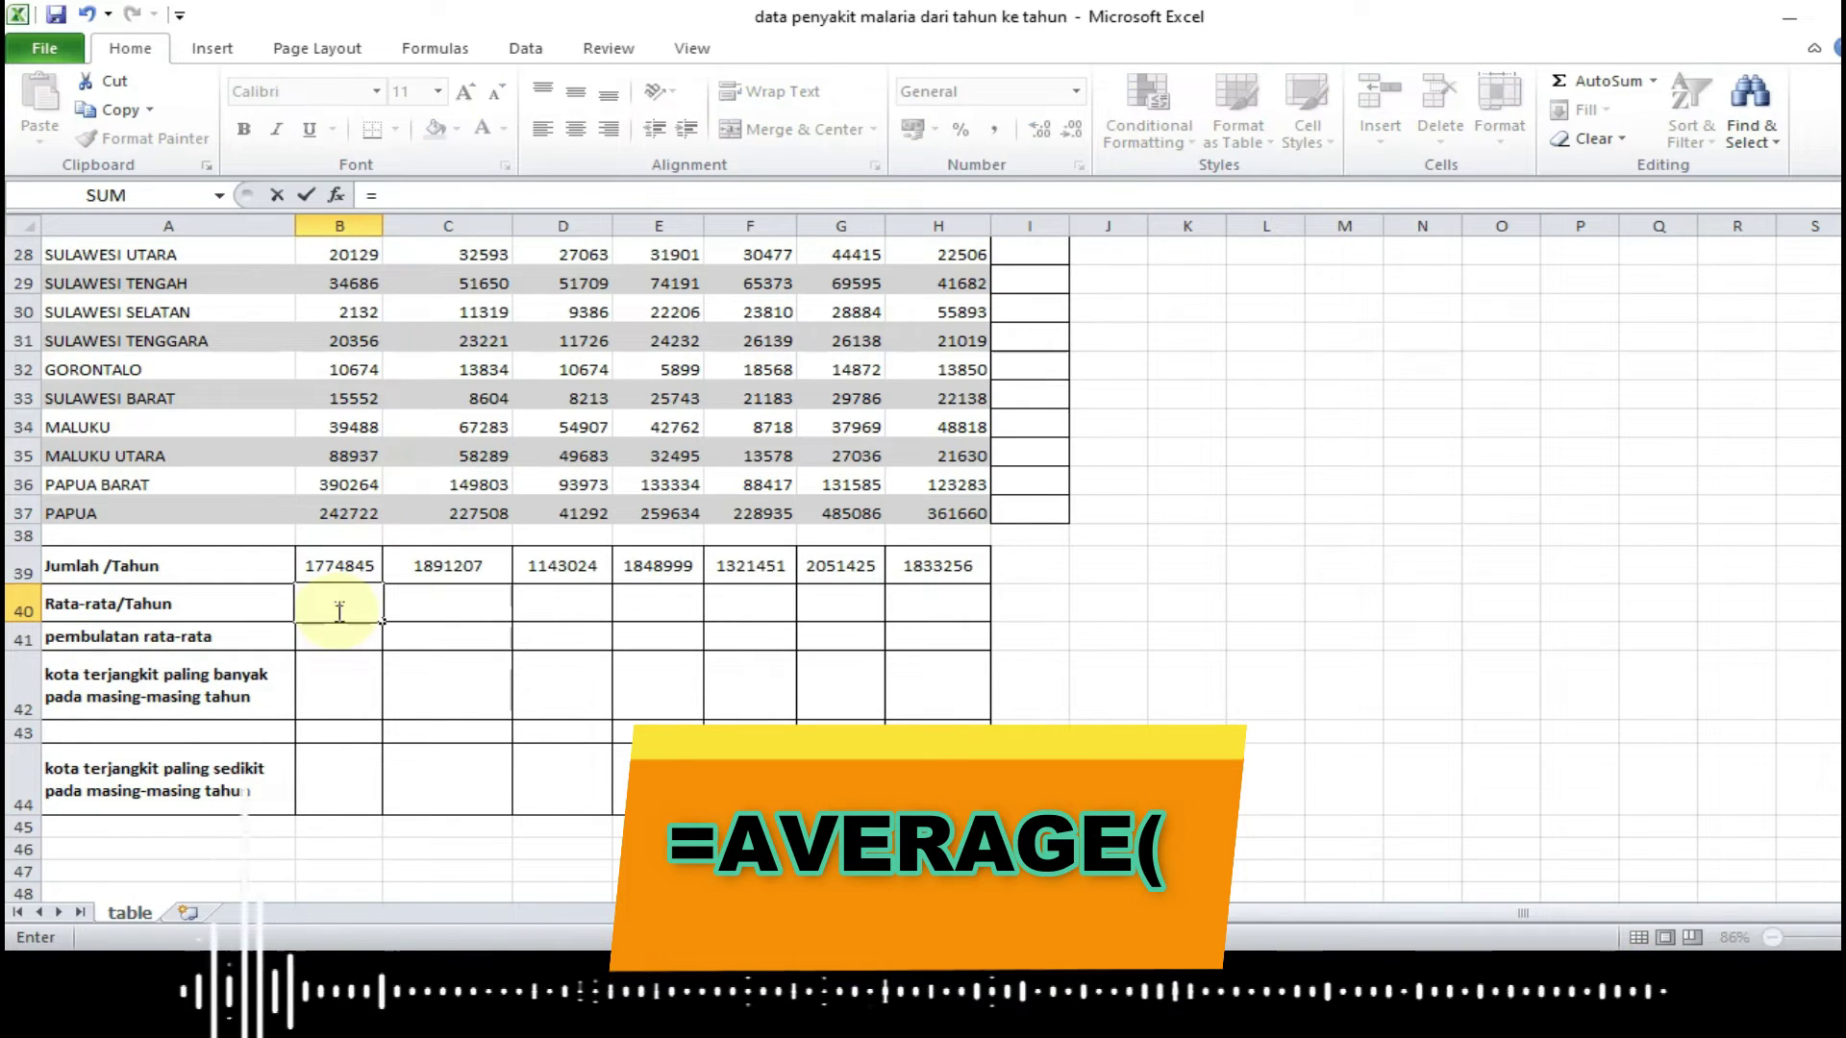
text(av)
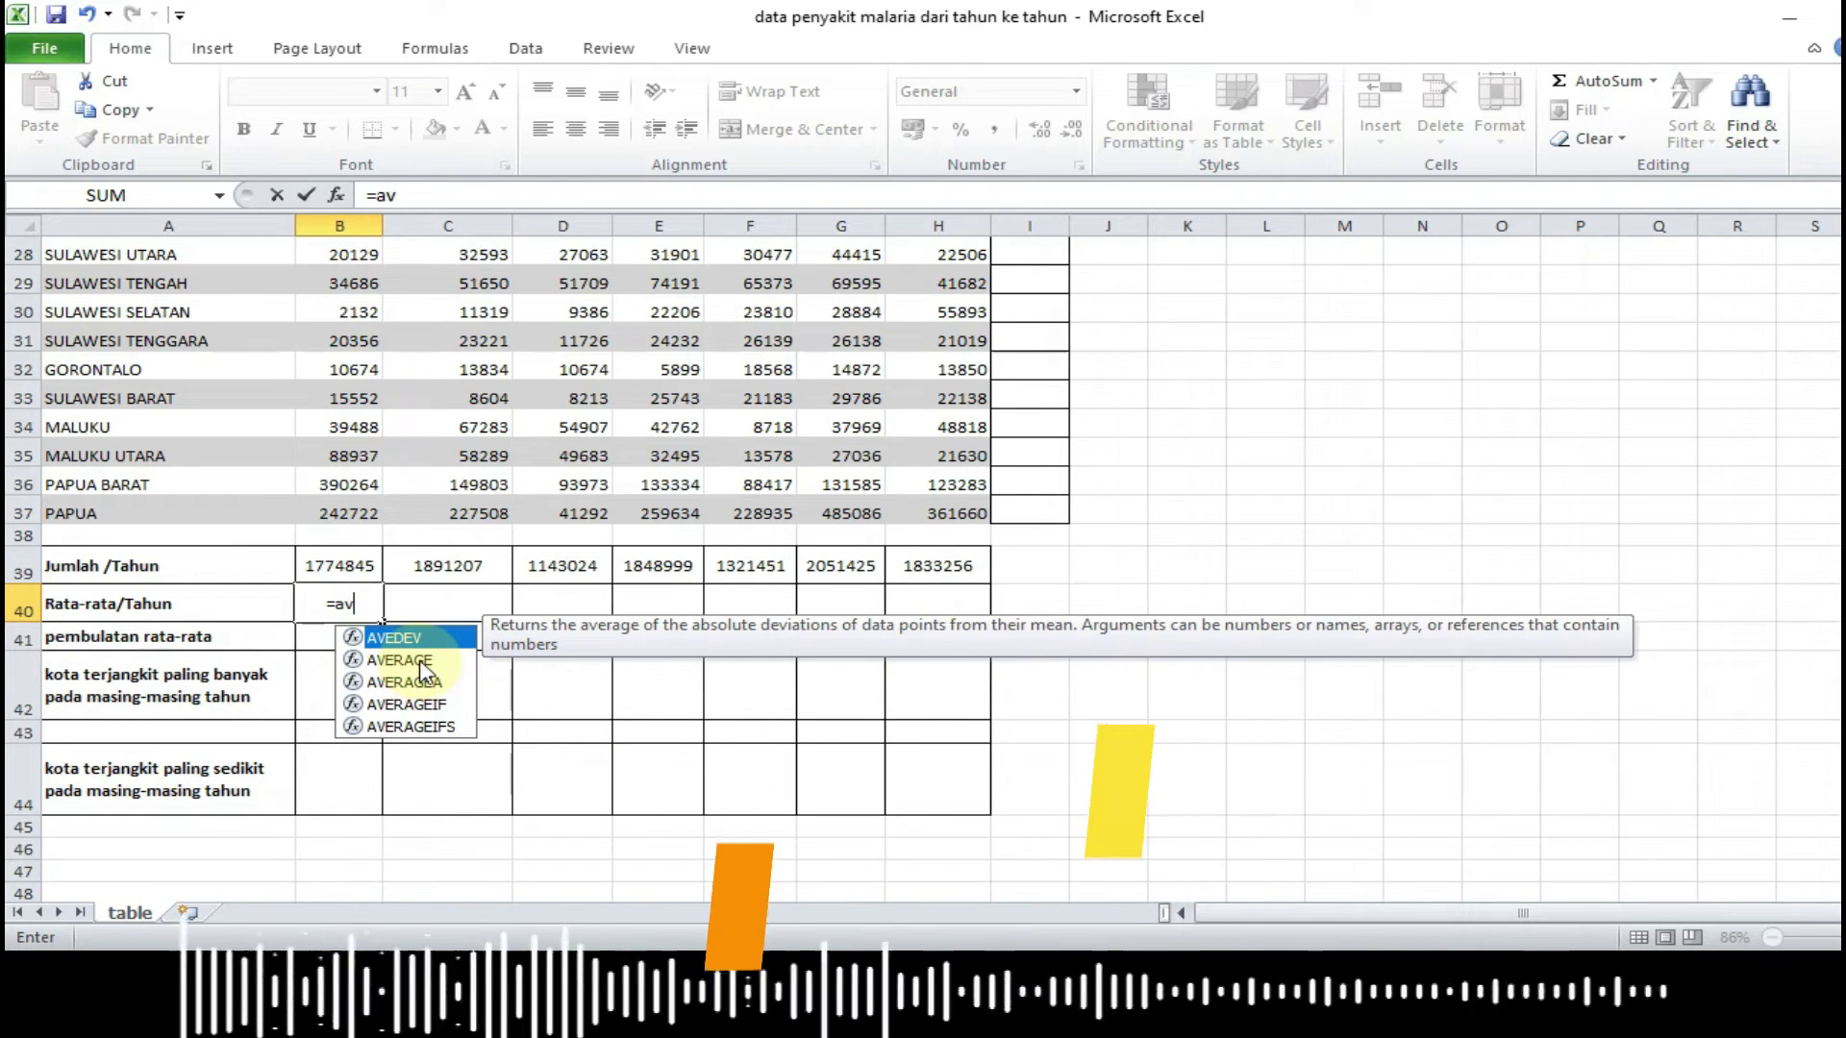
double_click(419, 660)
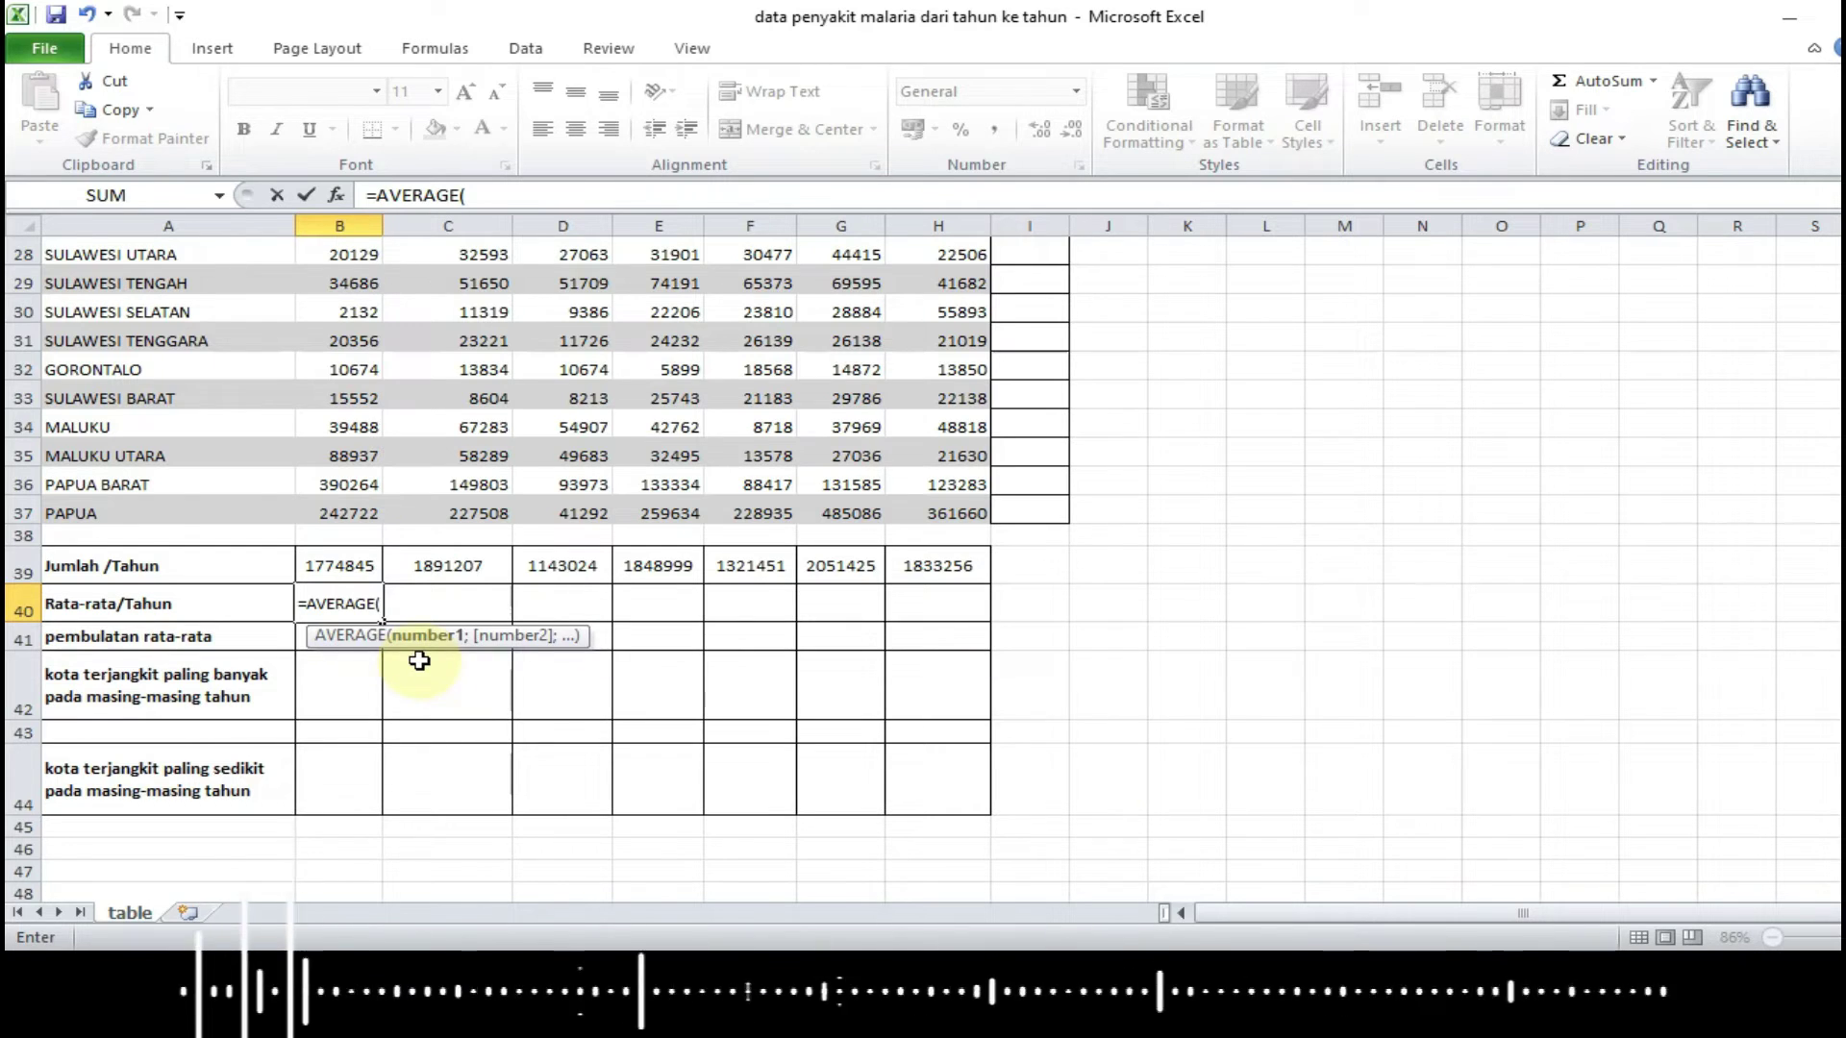
scroll(534, 515, up, 7)
scroll(534, 514, up, 2)
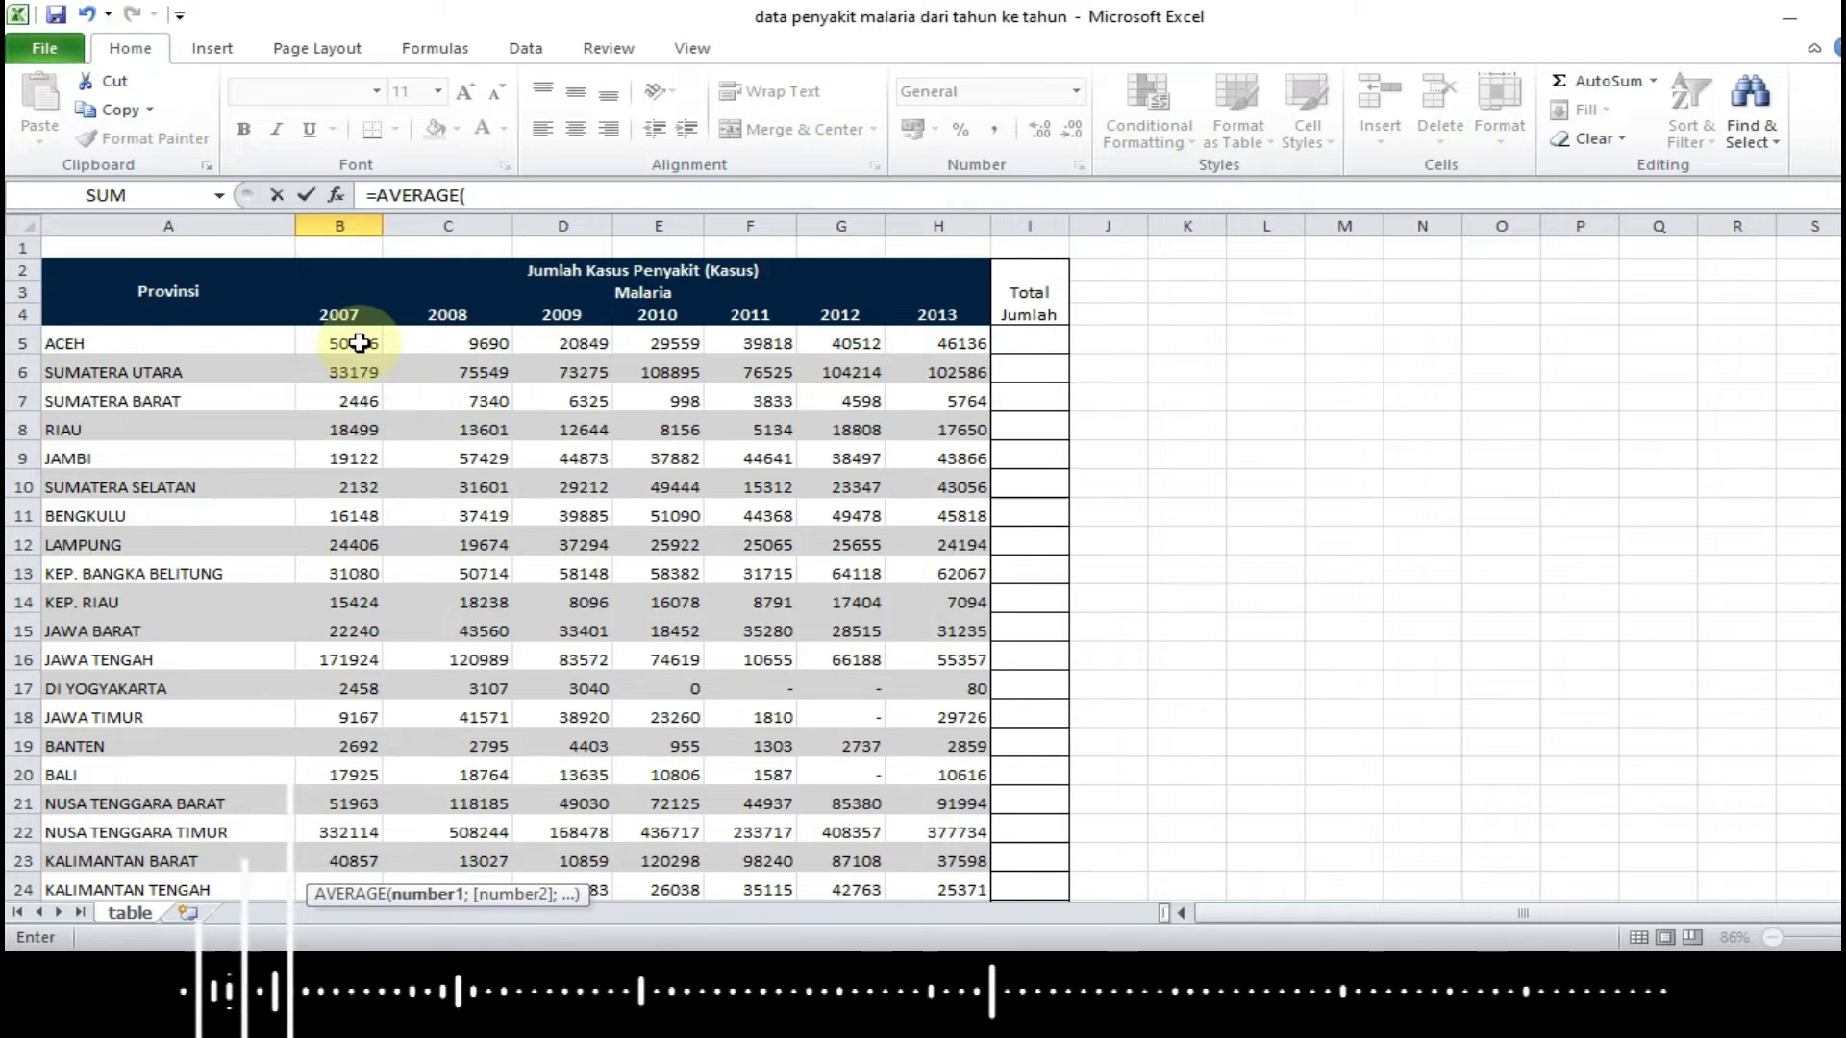
drag(359, 344, 369, 716)
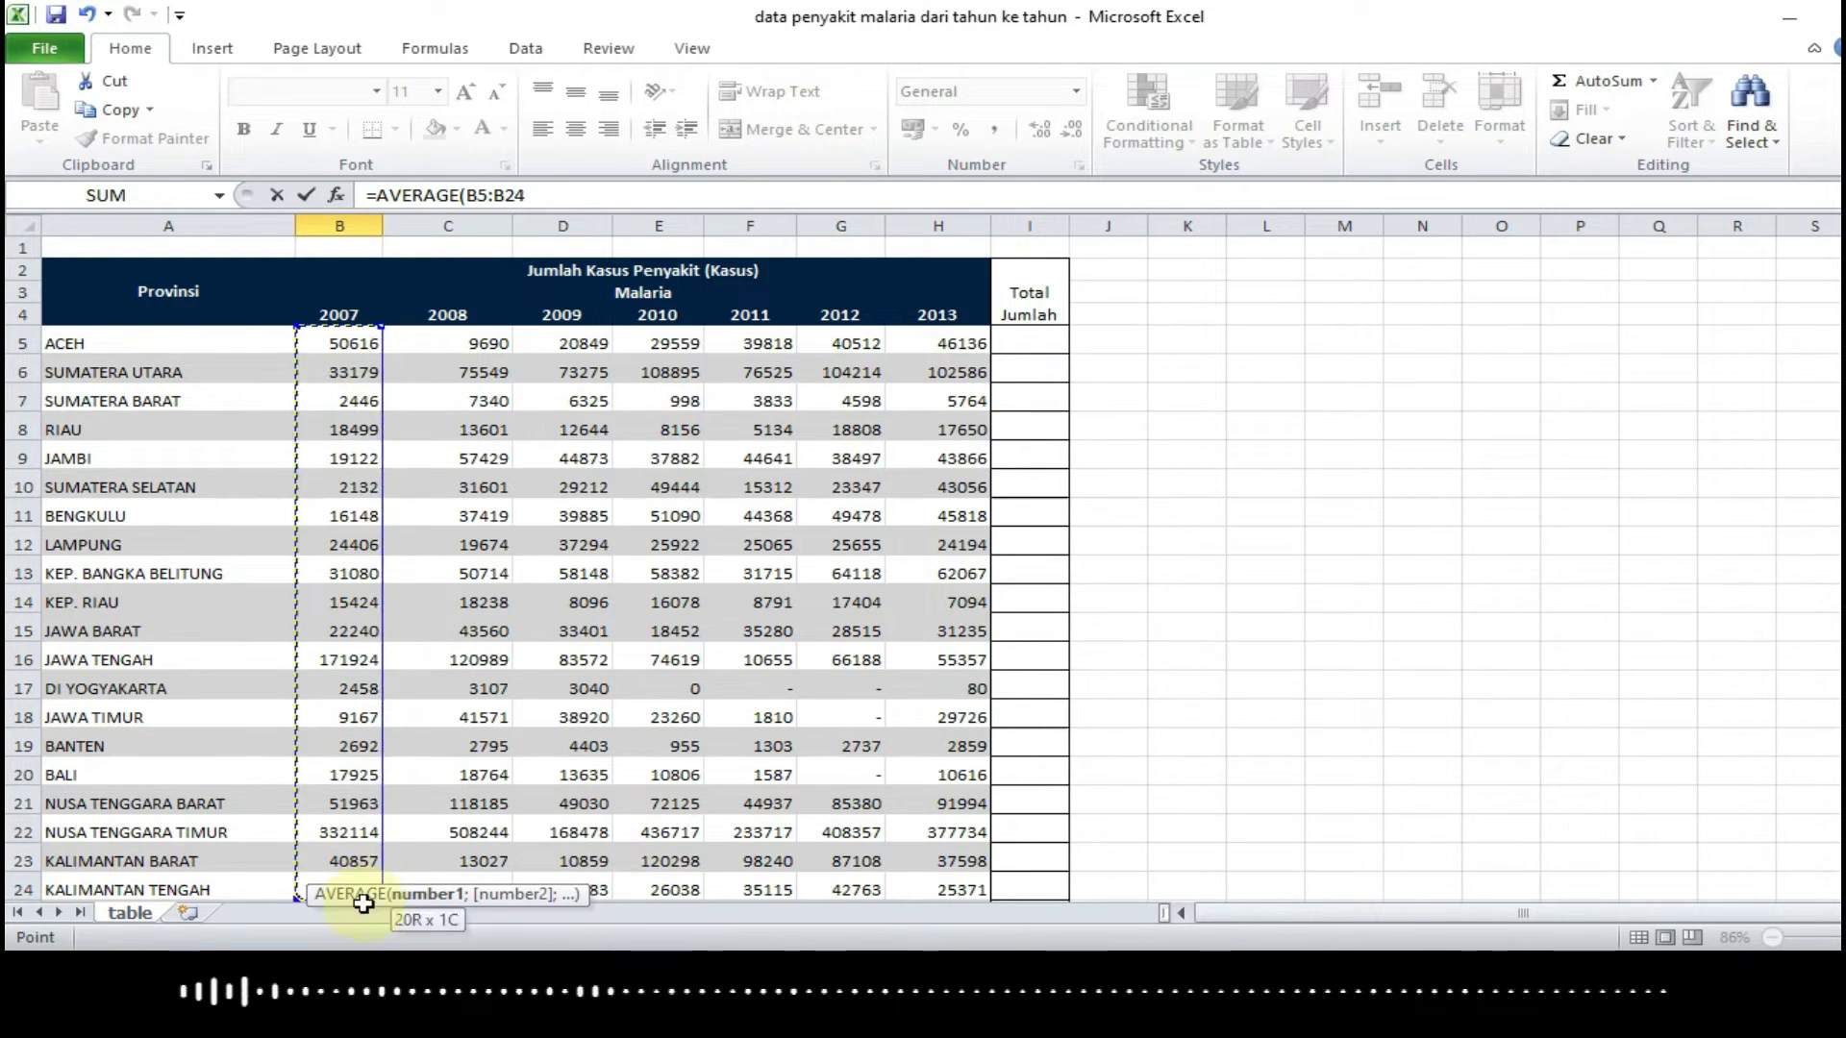
mouse_move(369, 717)
mouse_down()
mouse_move(357, 928)
mouse_move(362, 819)
mouse_up()
scroll(644, 833, down, 2)
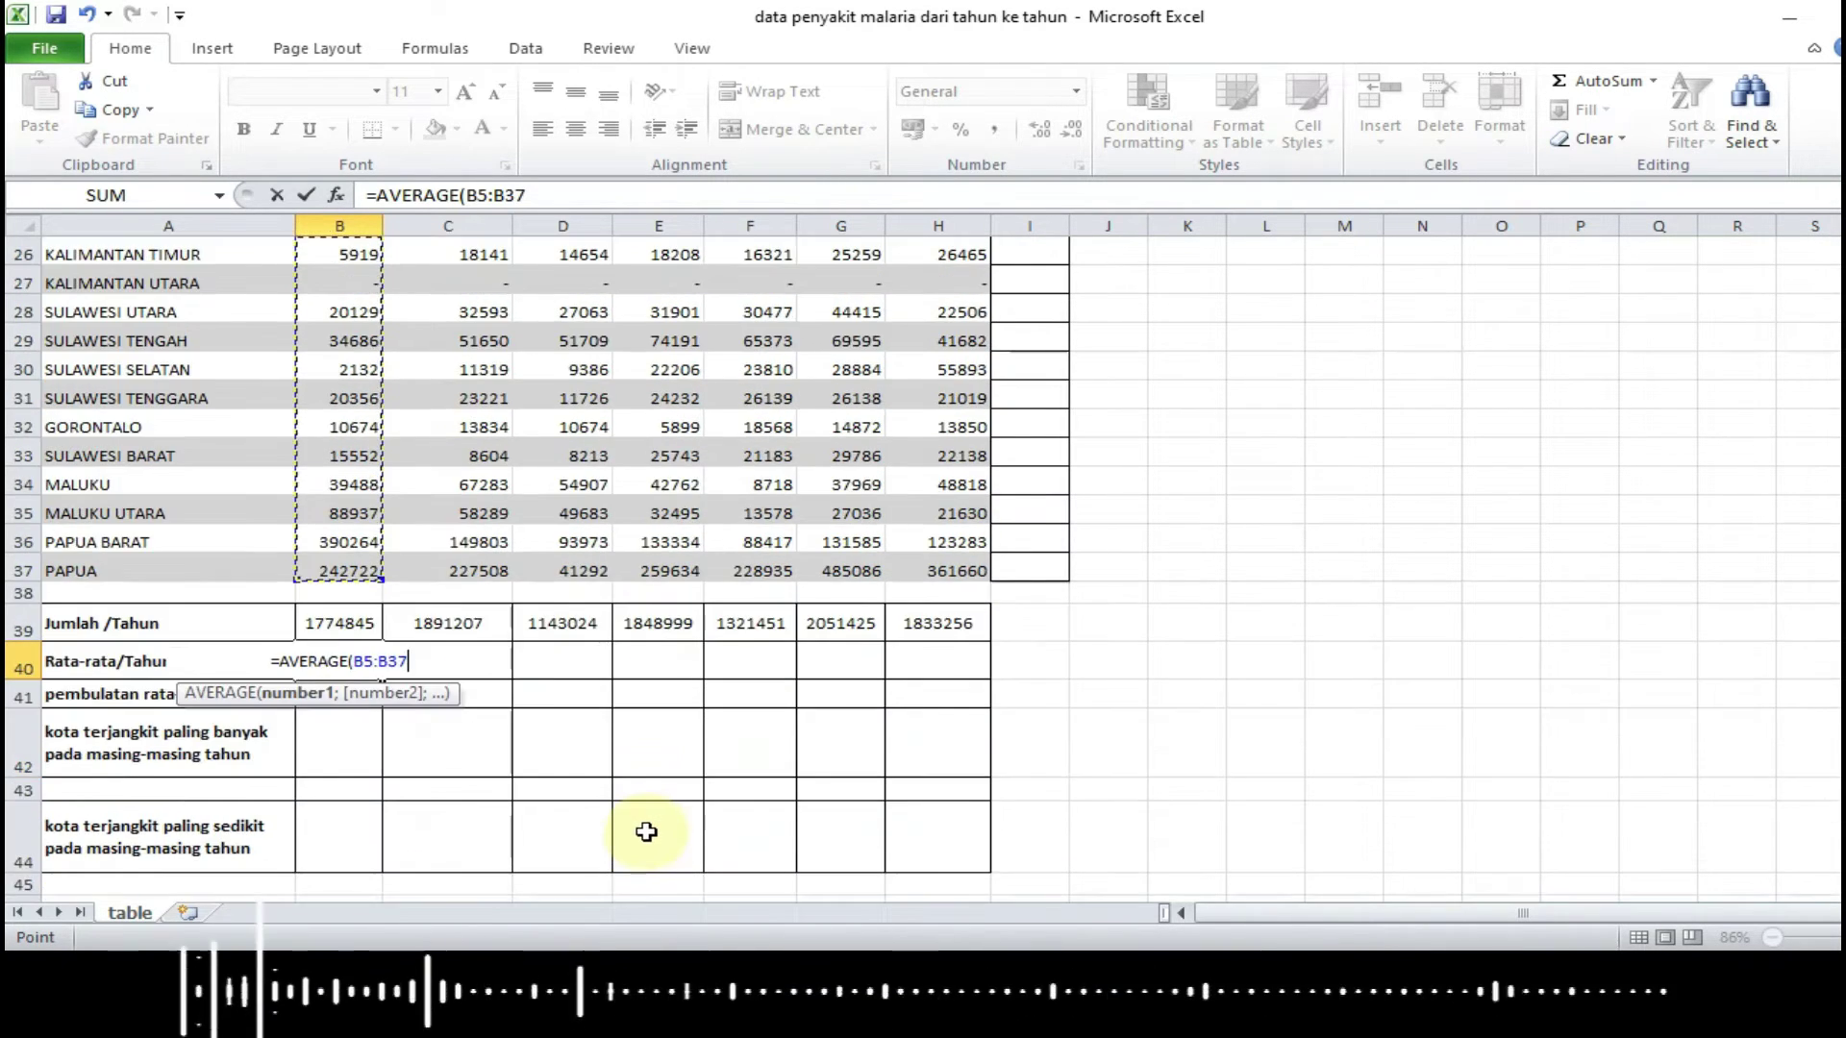
key(Return)
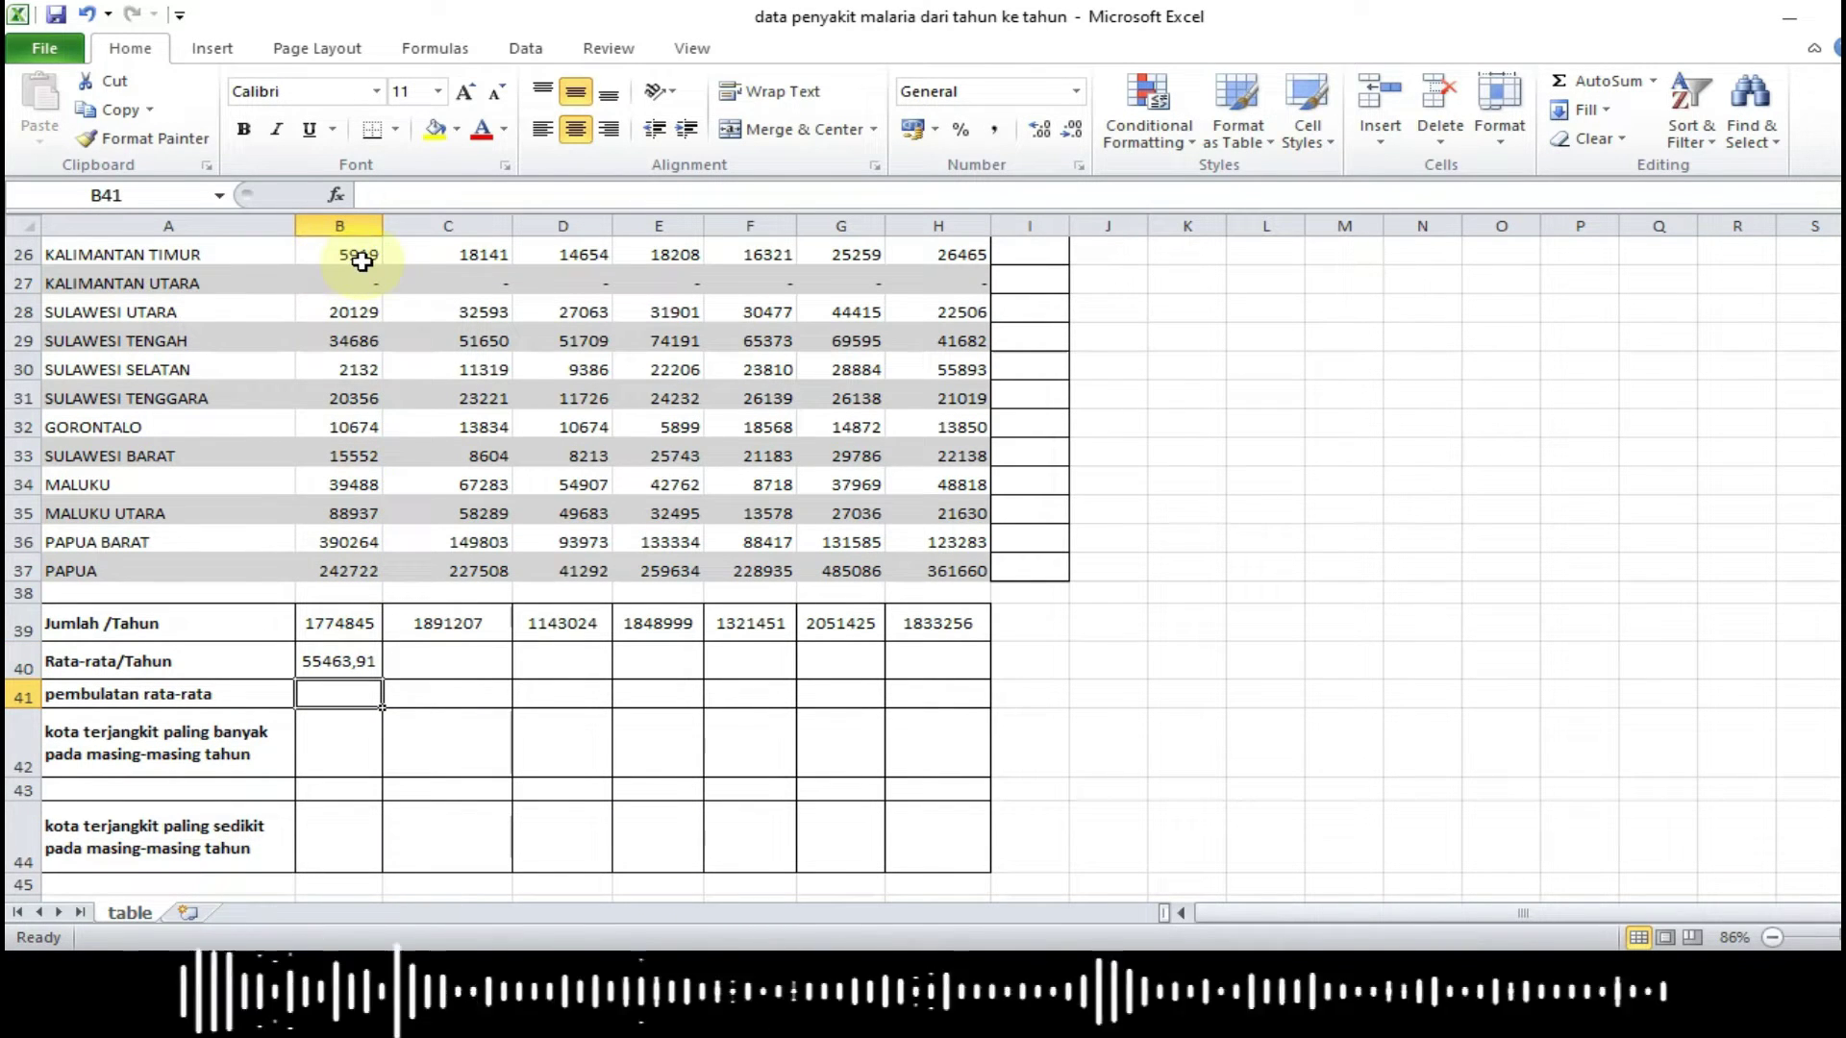
Fill the B40 AVERAGE formula across to H40, e.g. 59100,21875 for 2008
click(361, 671)
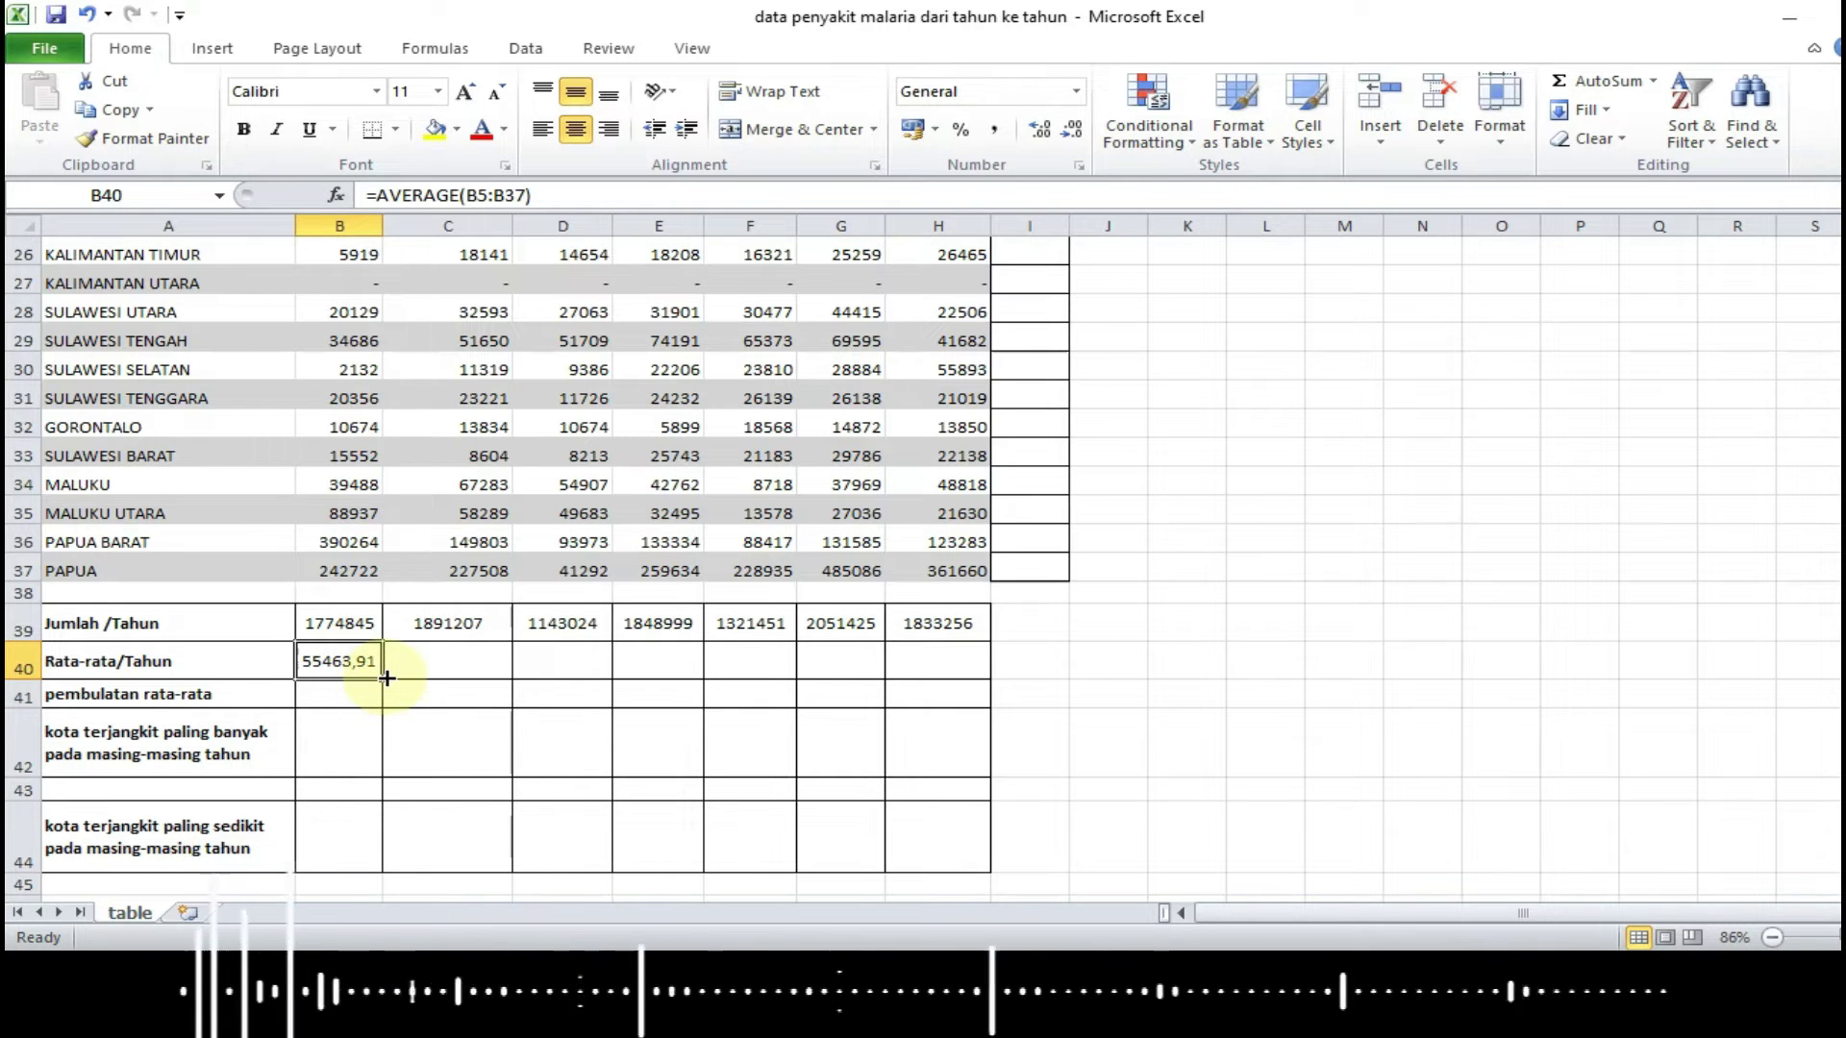
drag(381, 678, 964, 696)
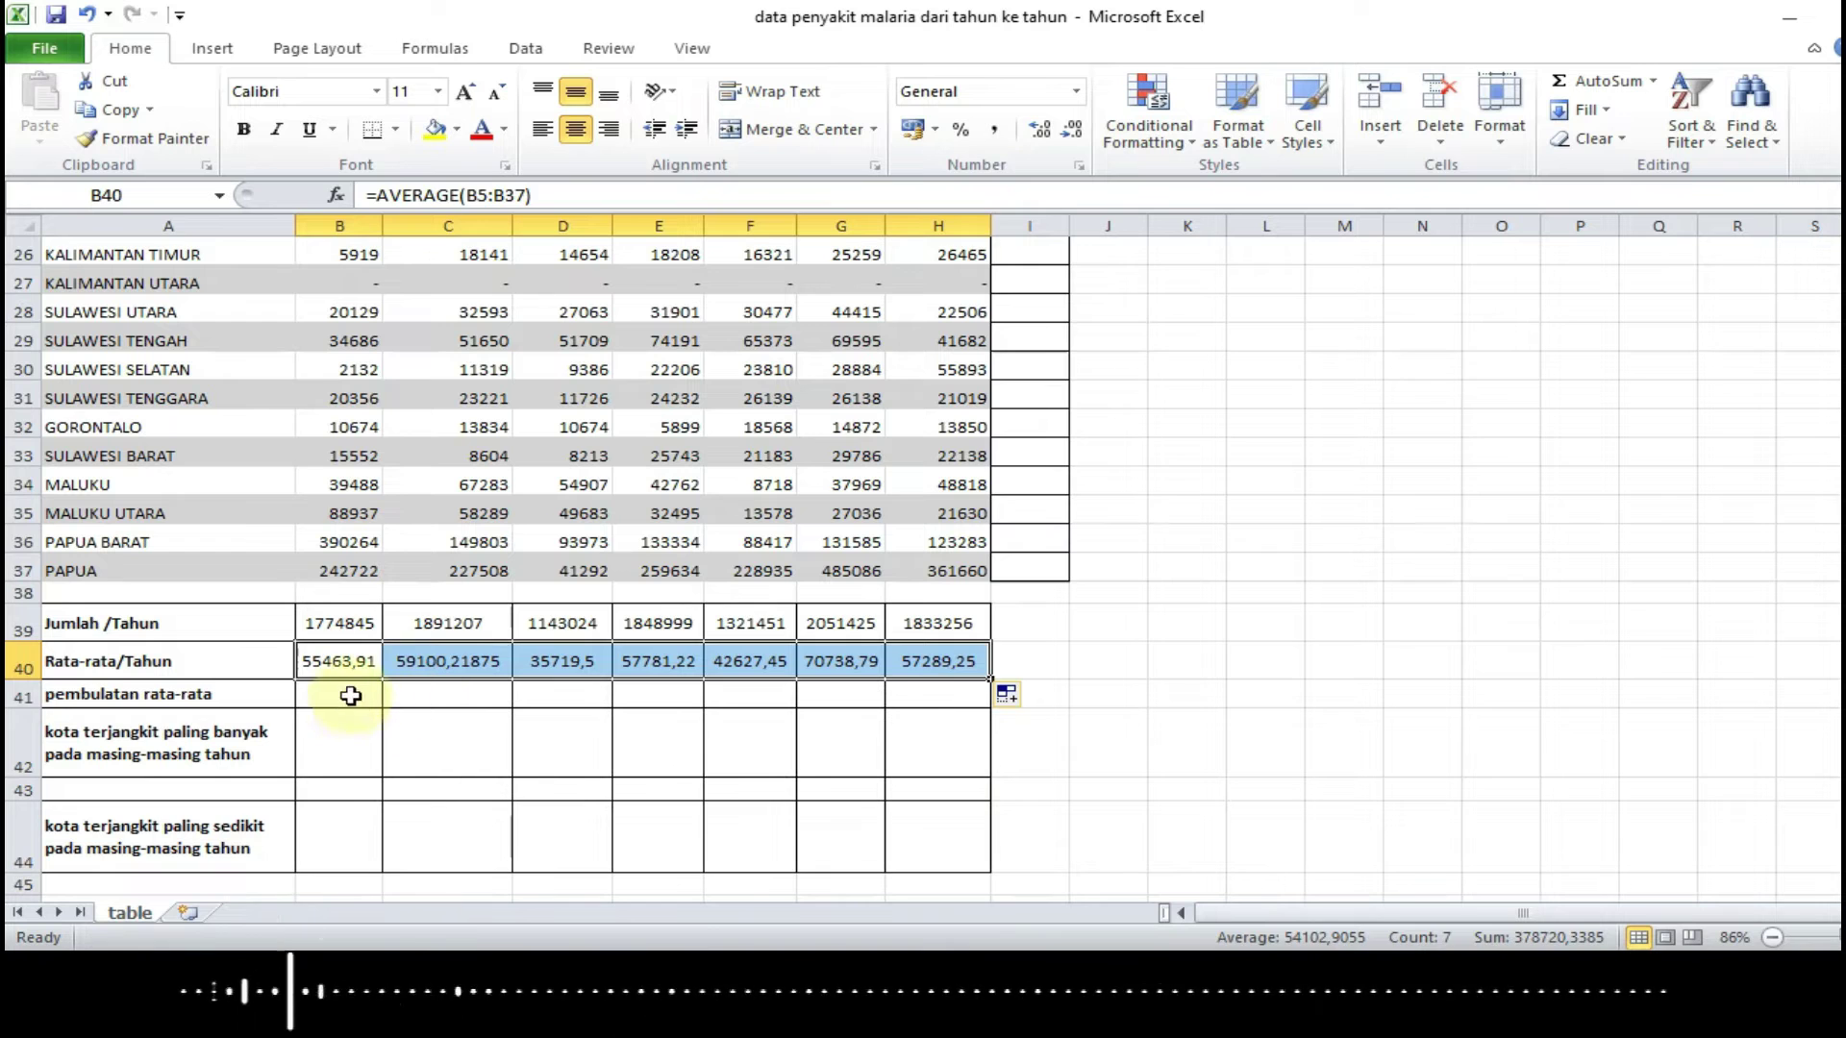
click(353, 695)
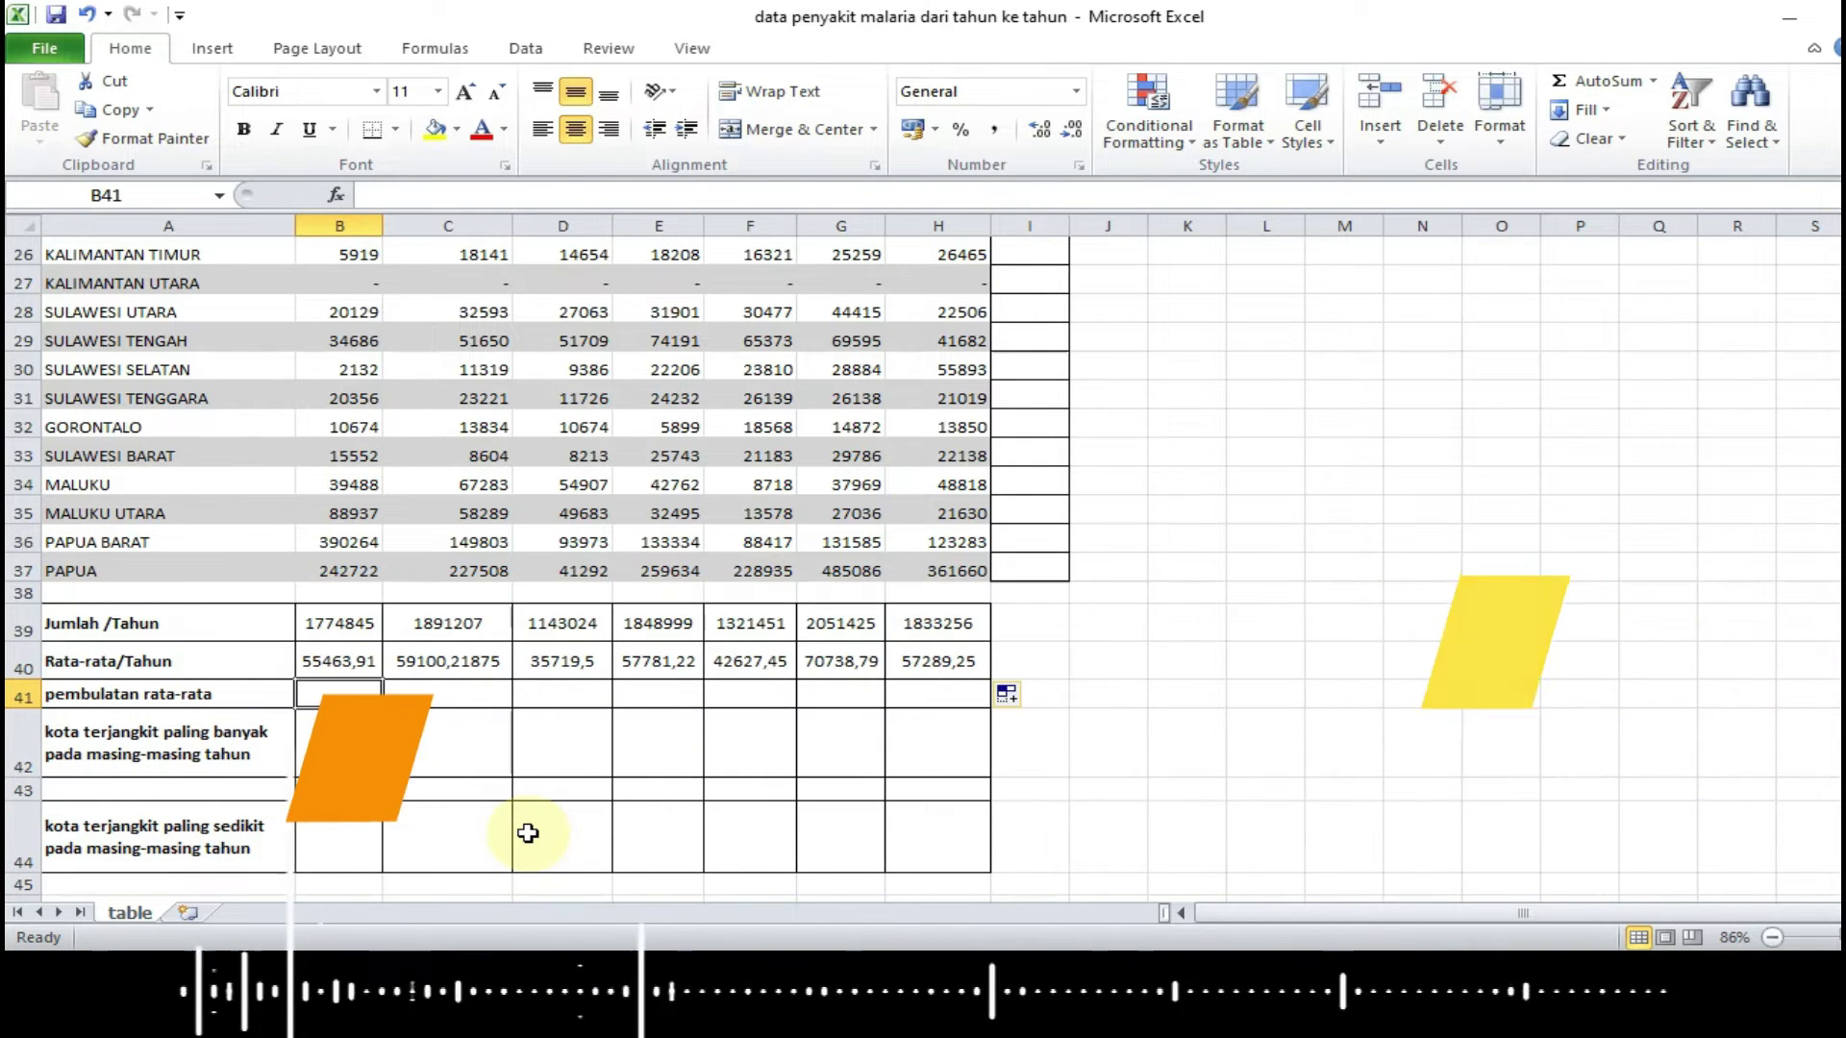
Enter =ROUND(B40;0) in B41 so the 2007 average rounds to 55464
text(=)
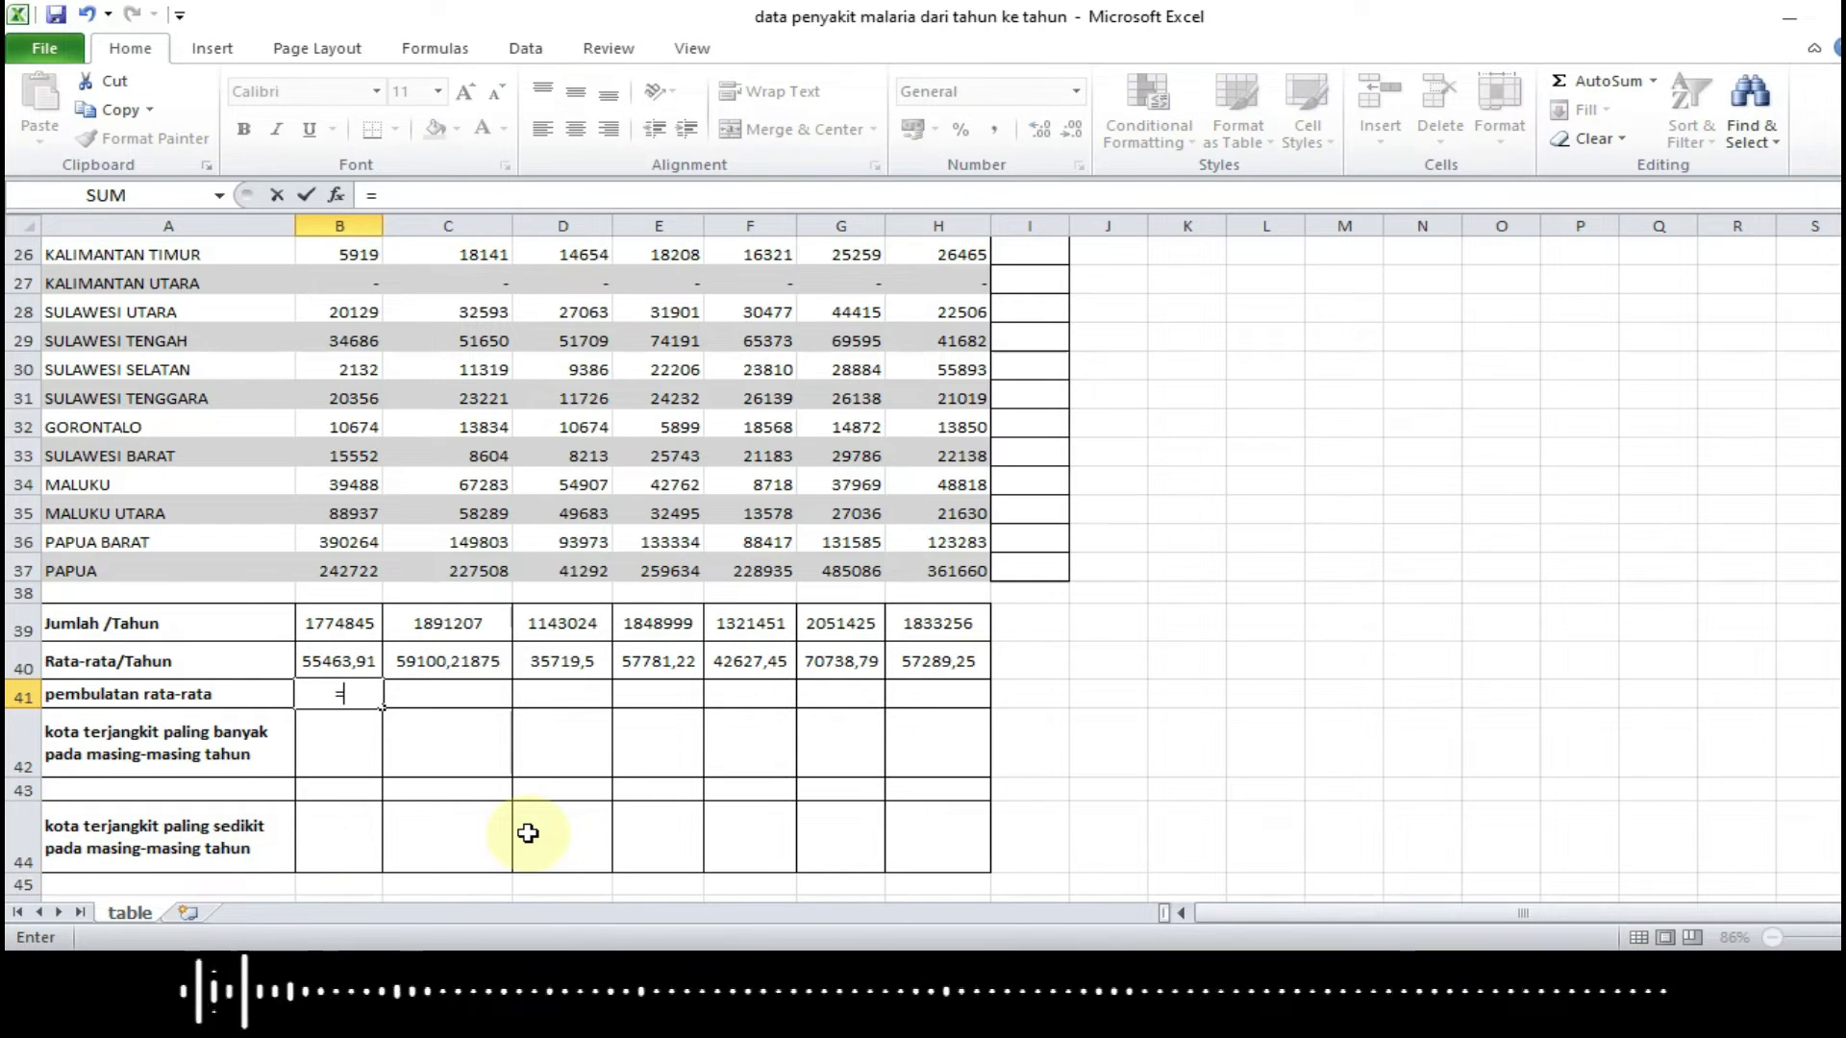
text(r)
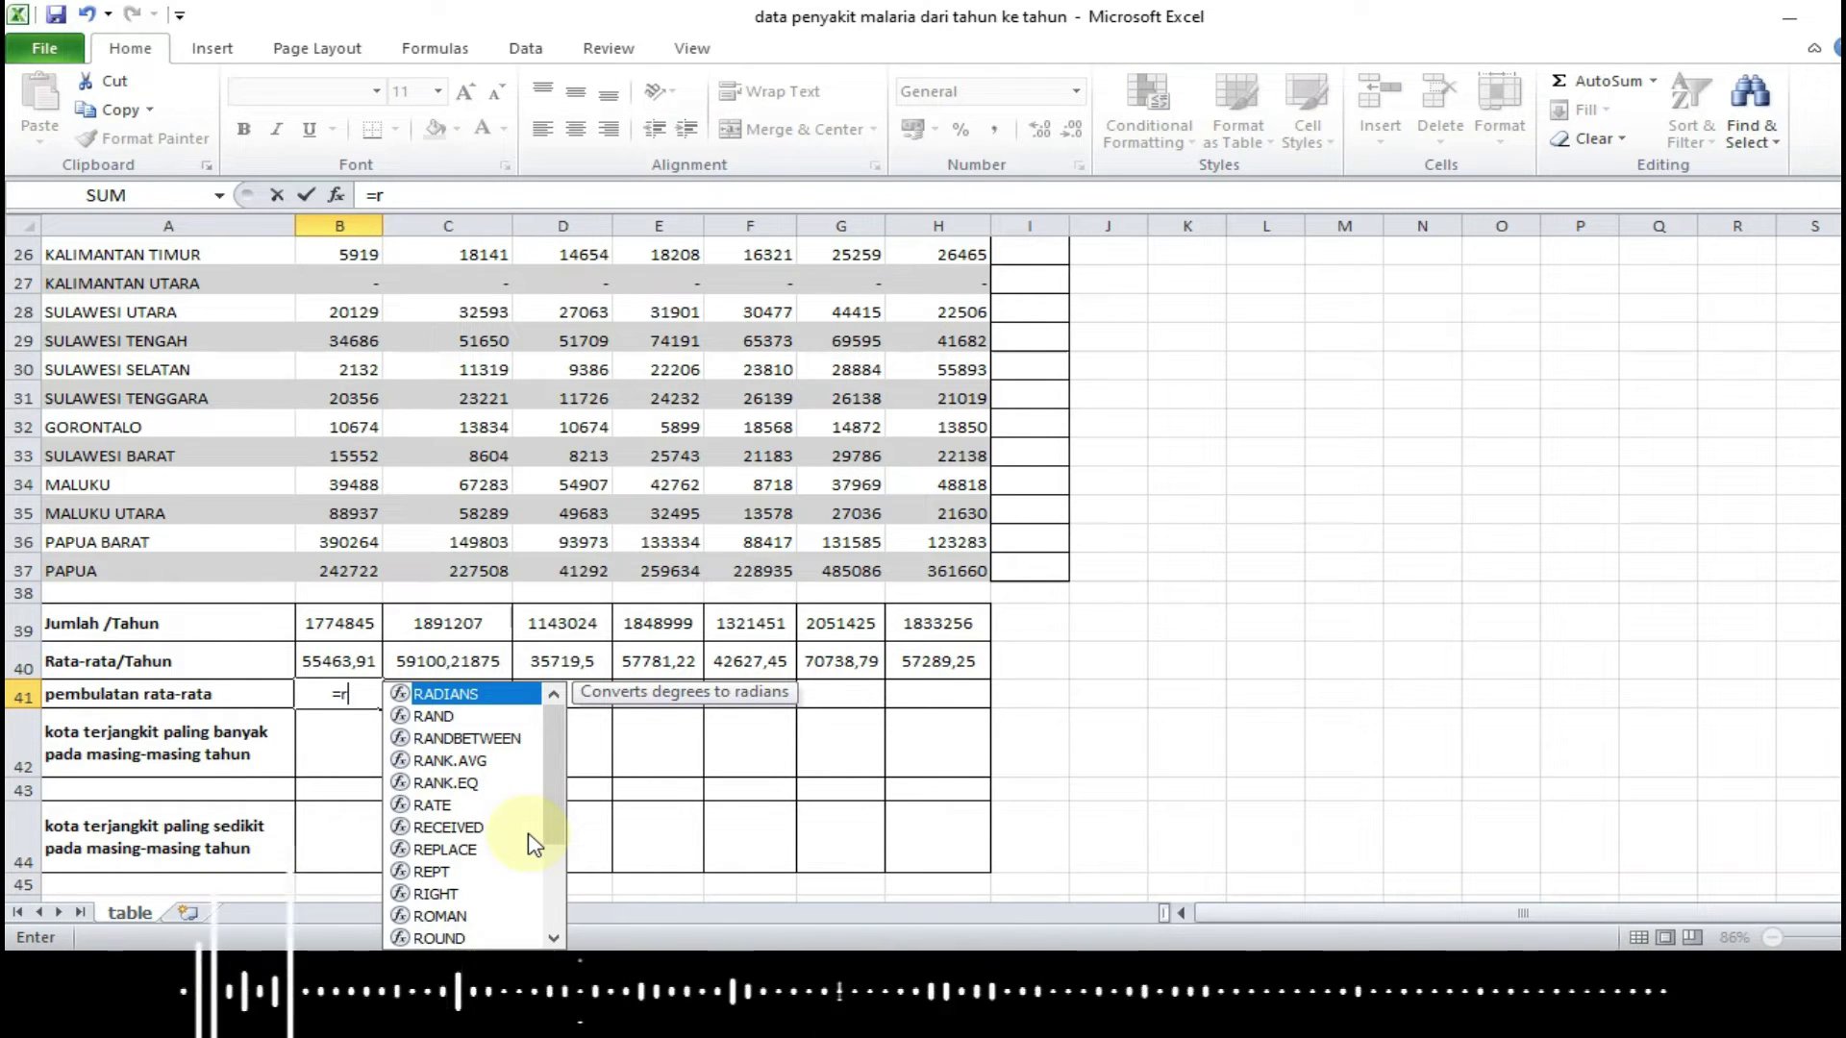
text(o)
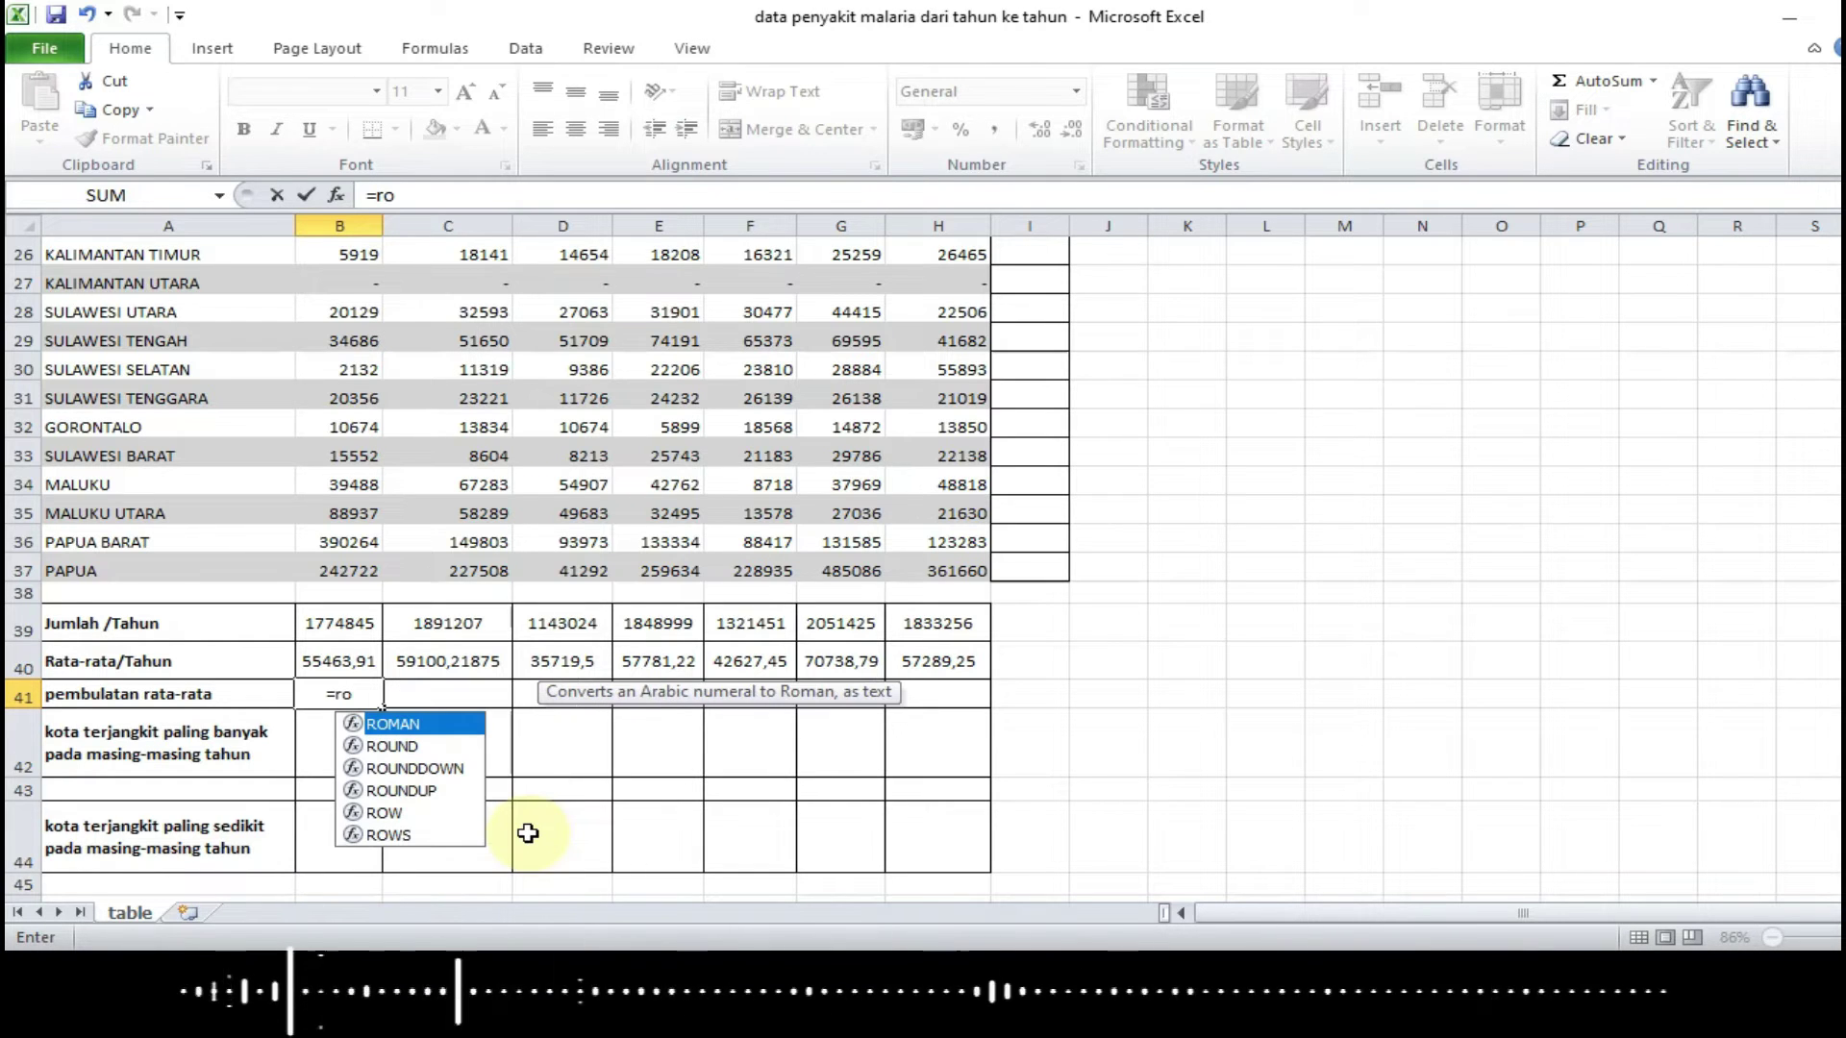
click(406, 757)
double_click(405, 750)
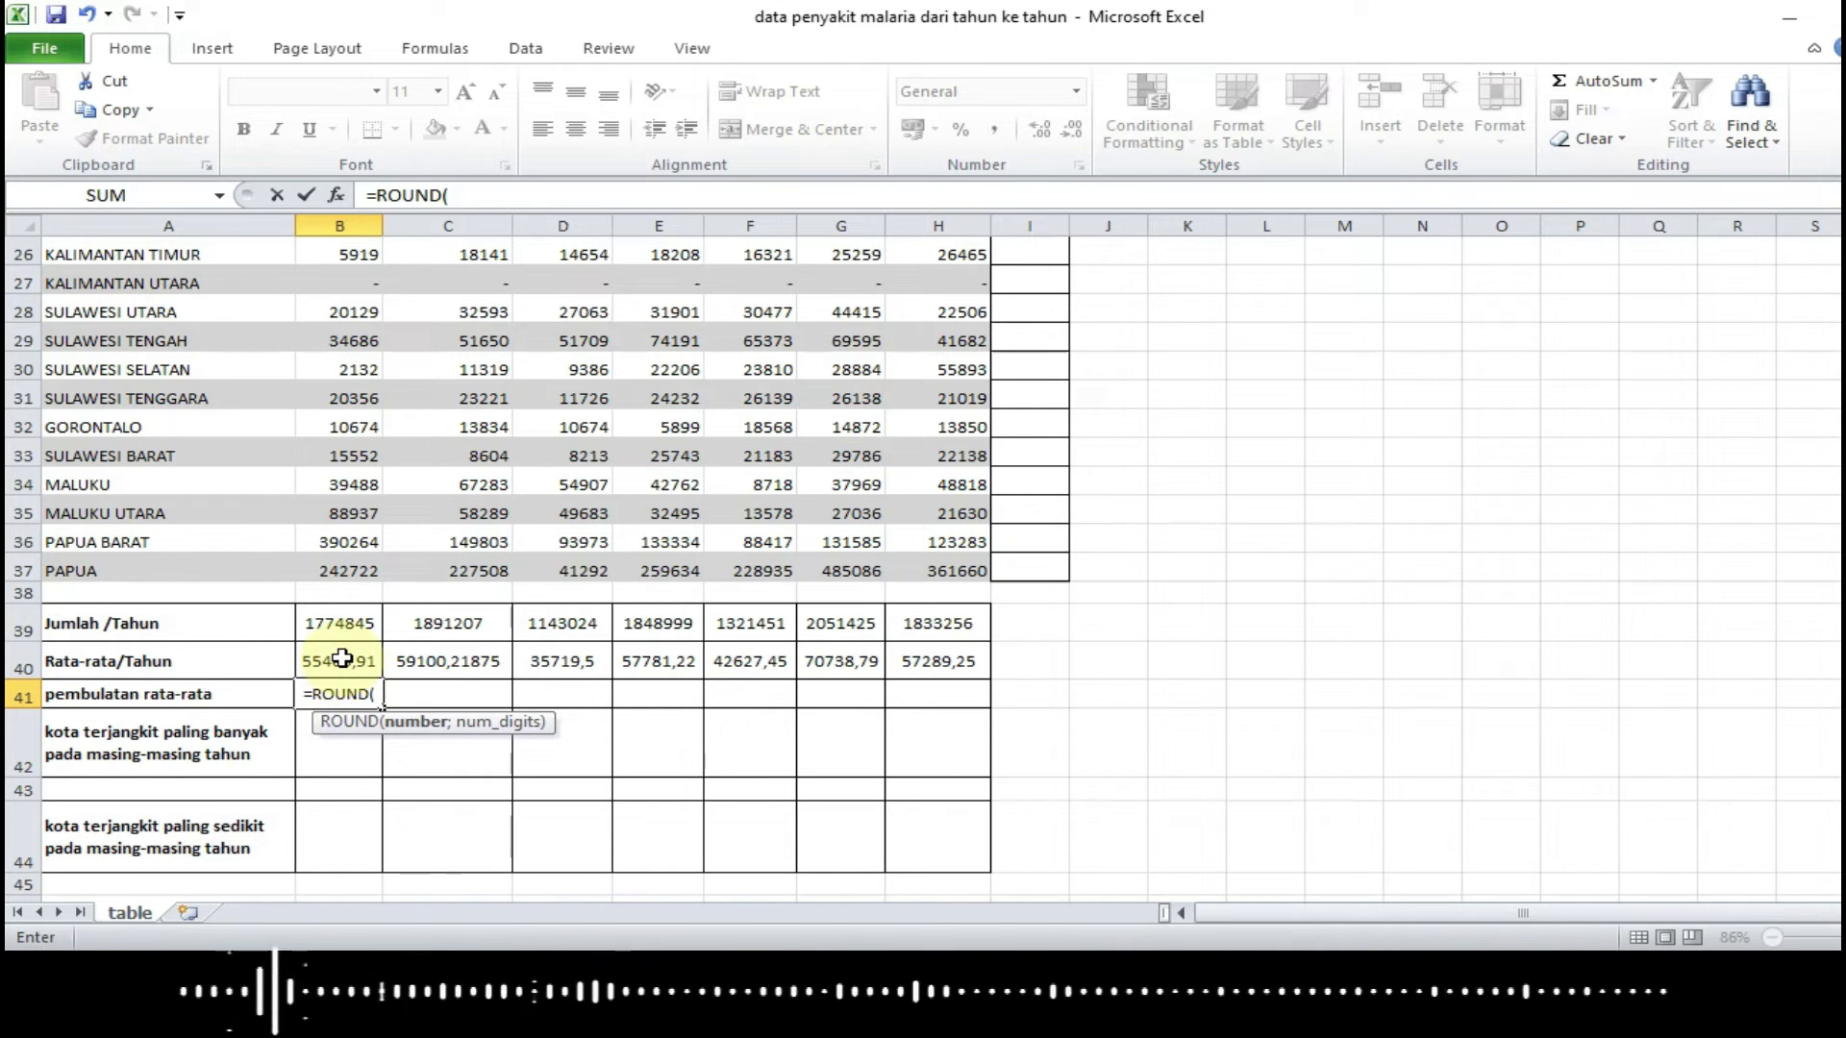
click(342, 658)
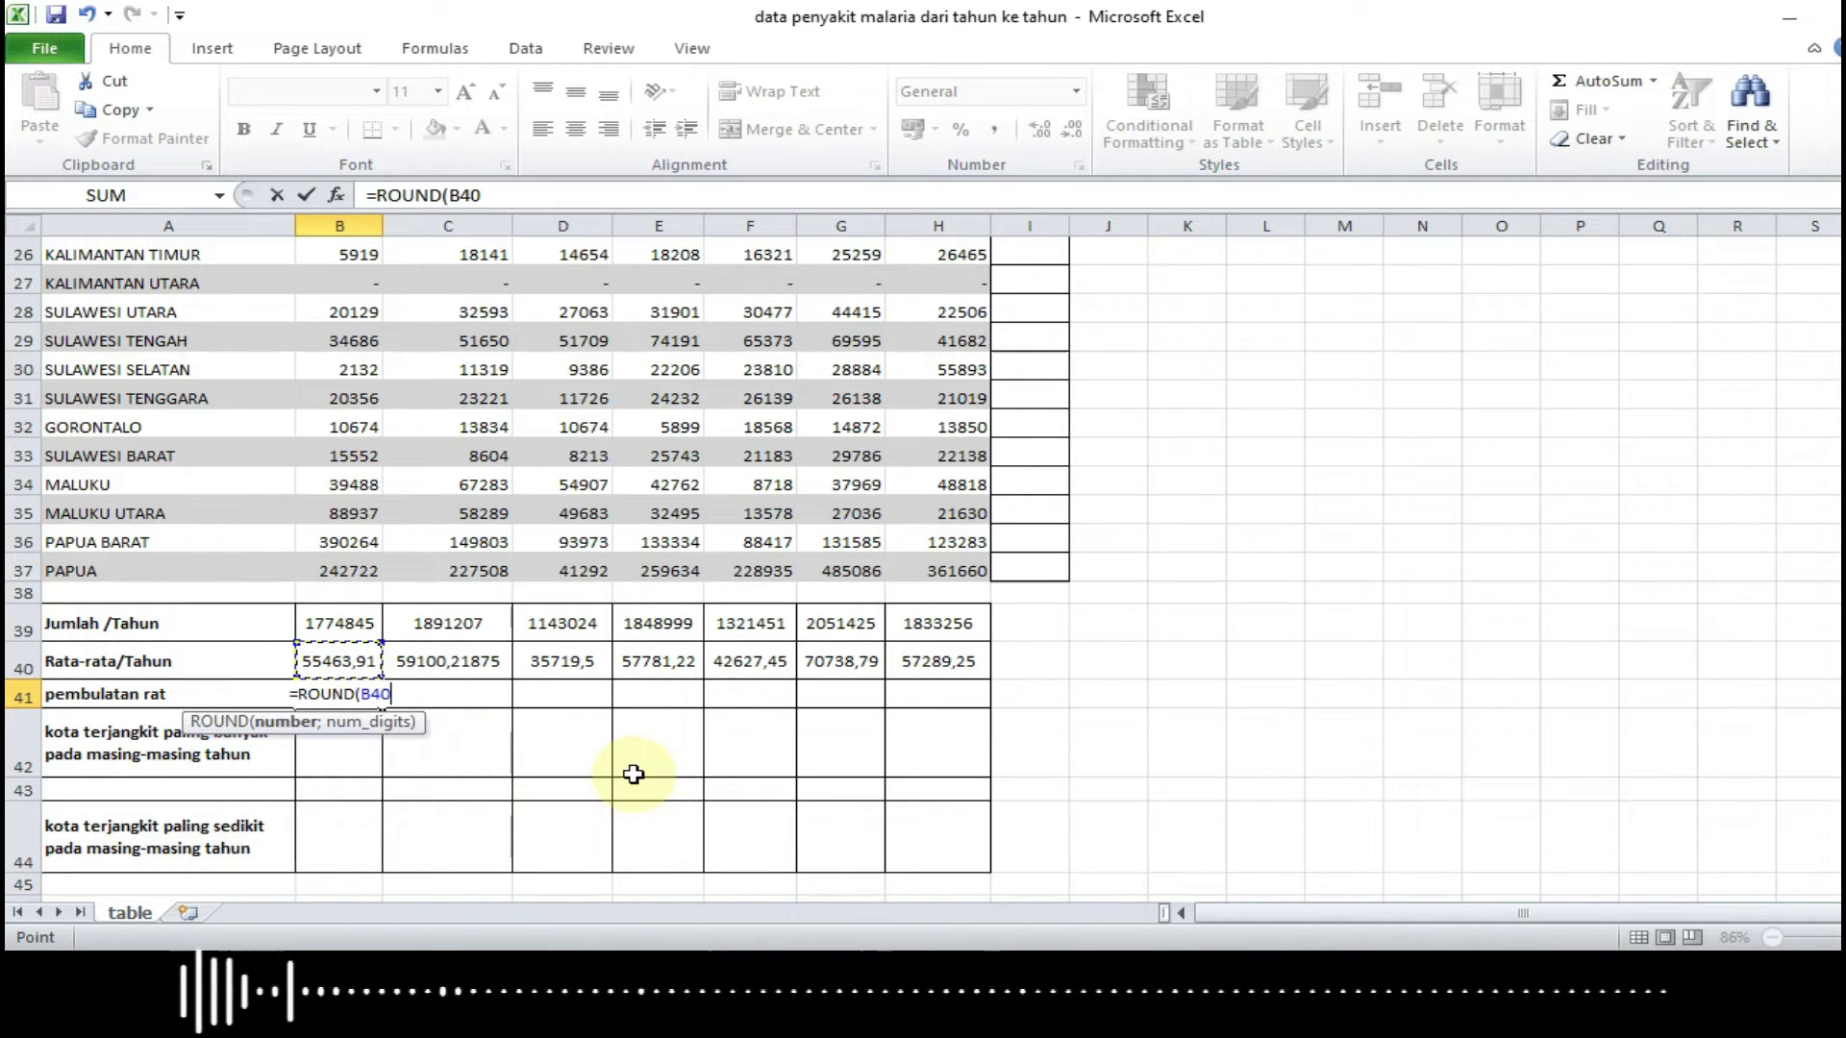
text(;)
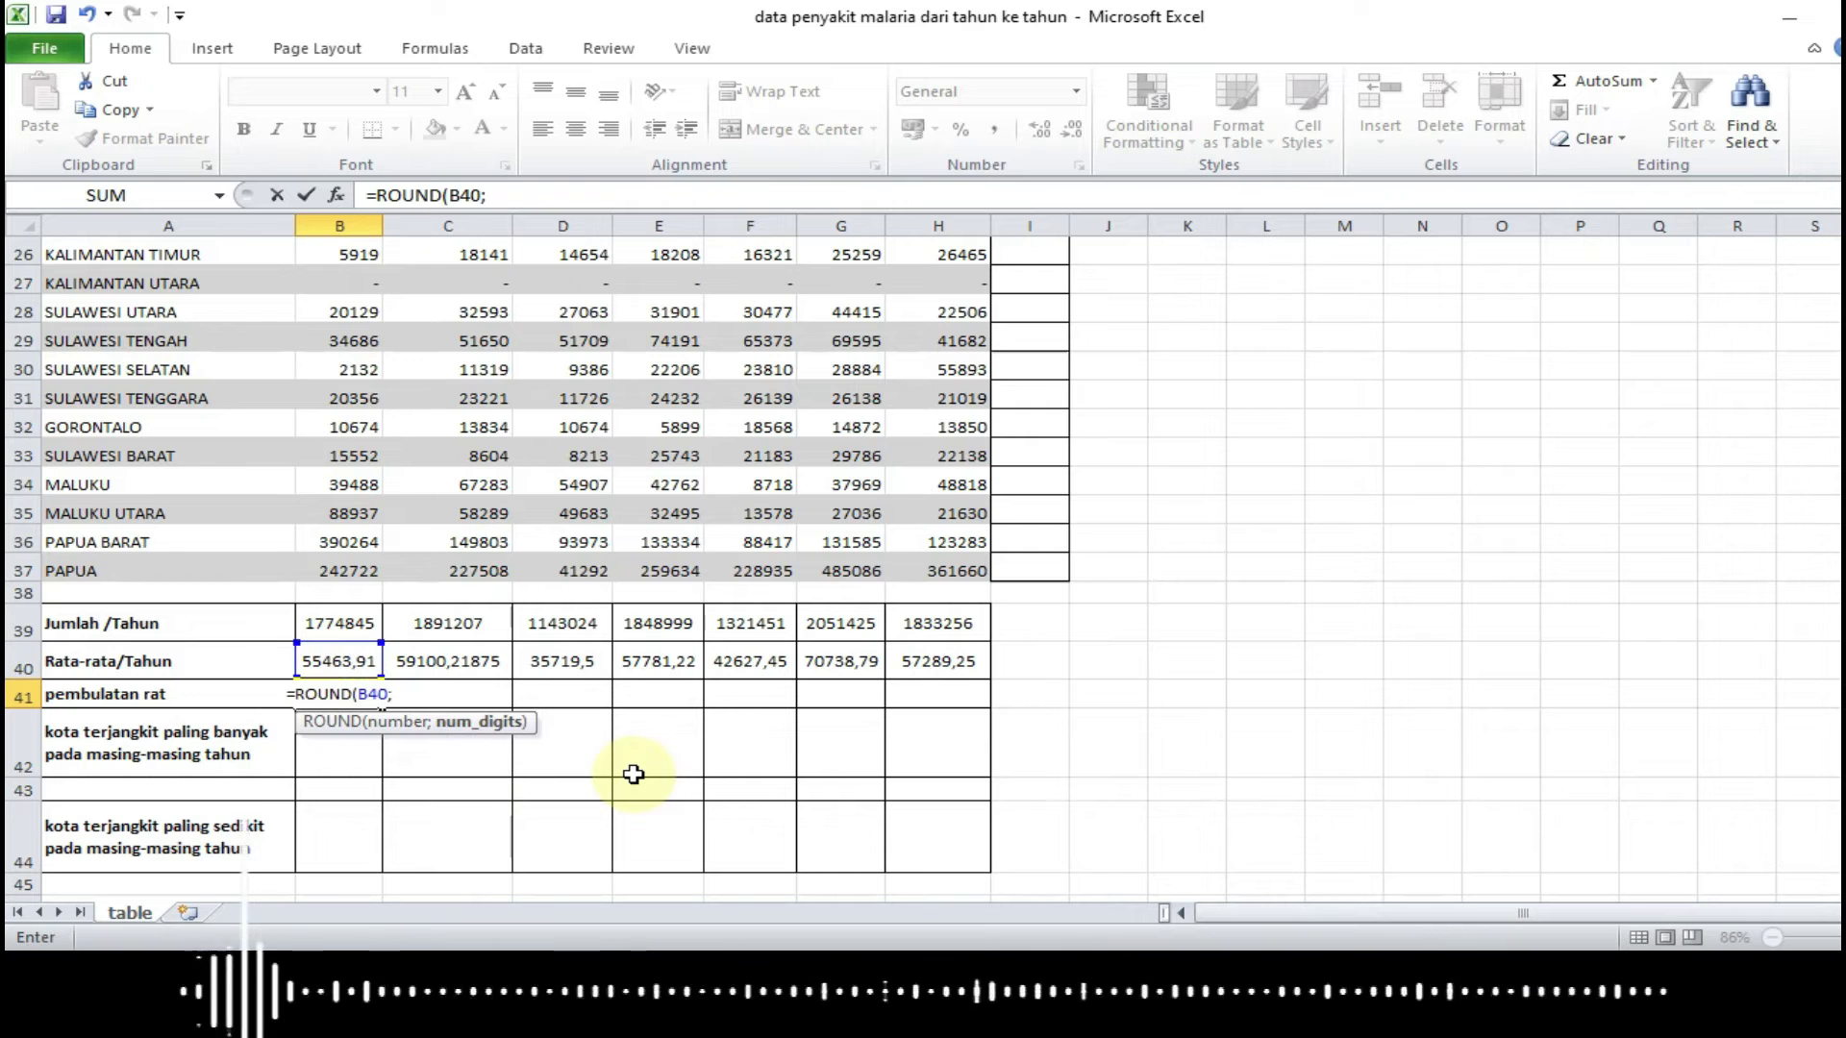
text(0)
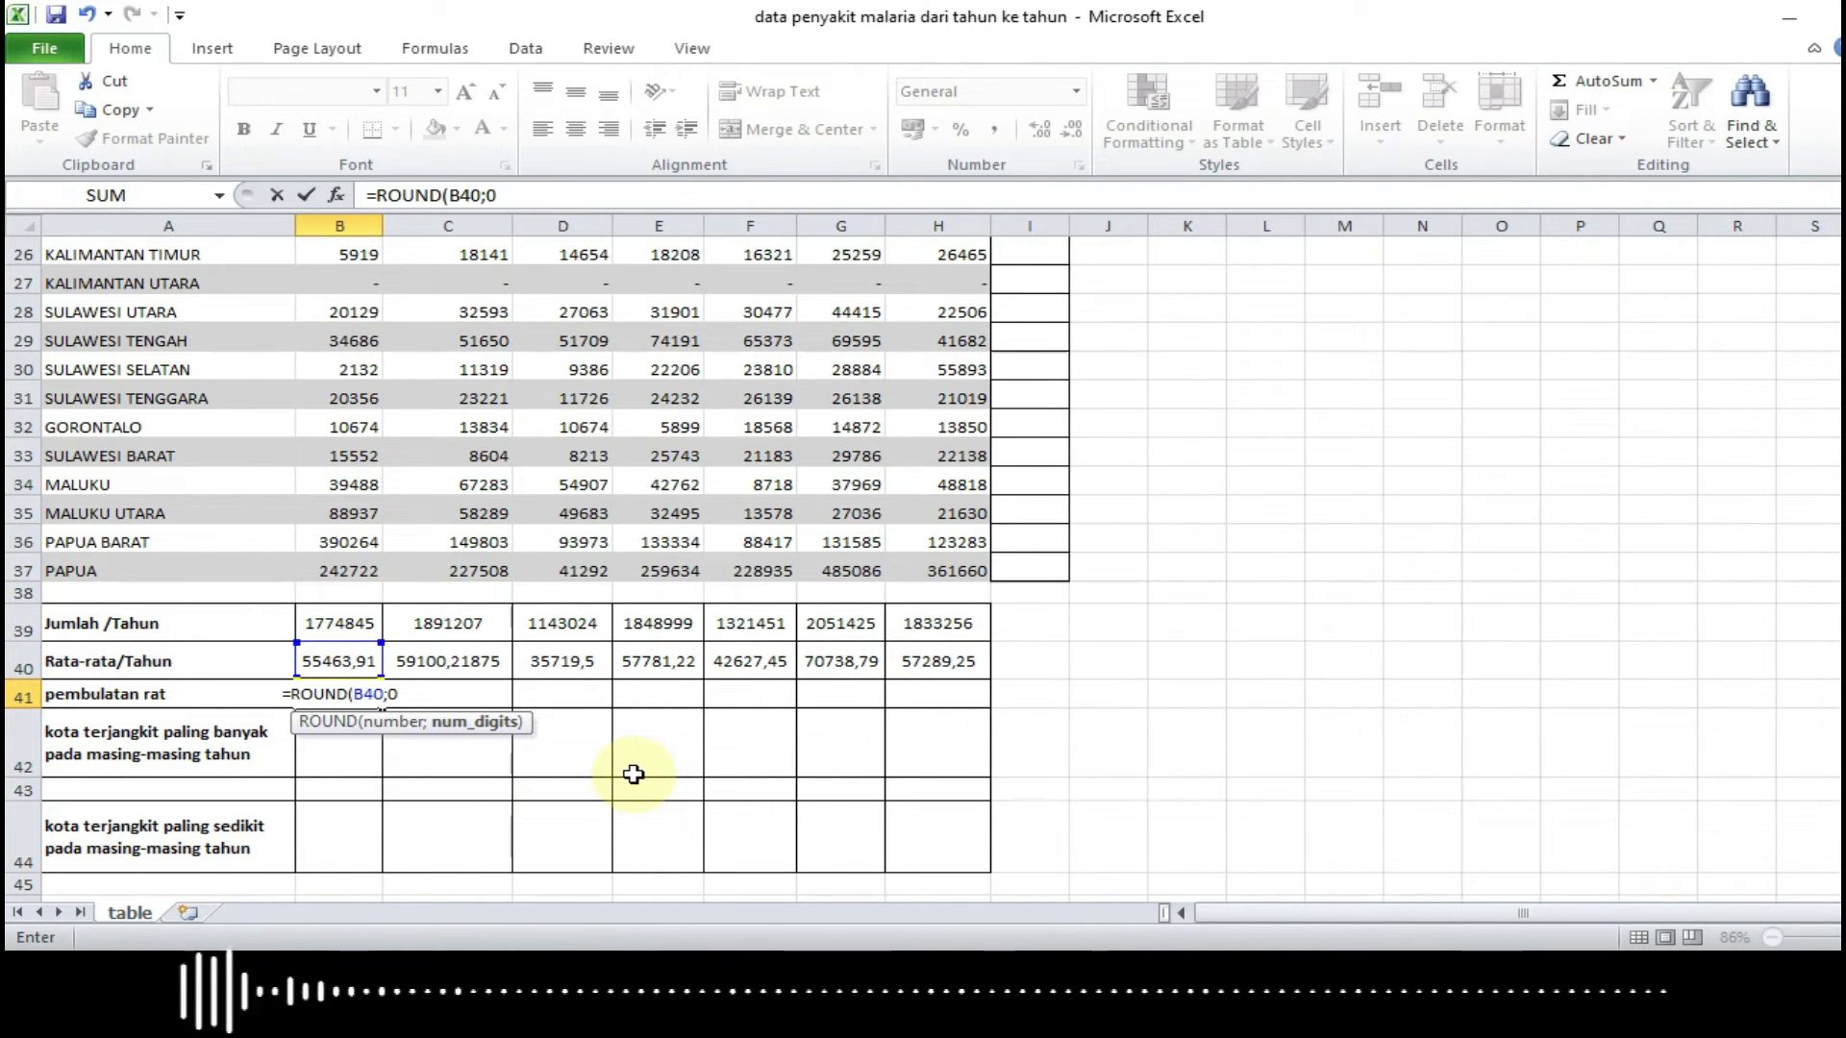
key(Return)
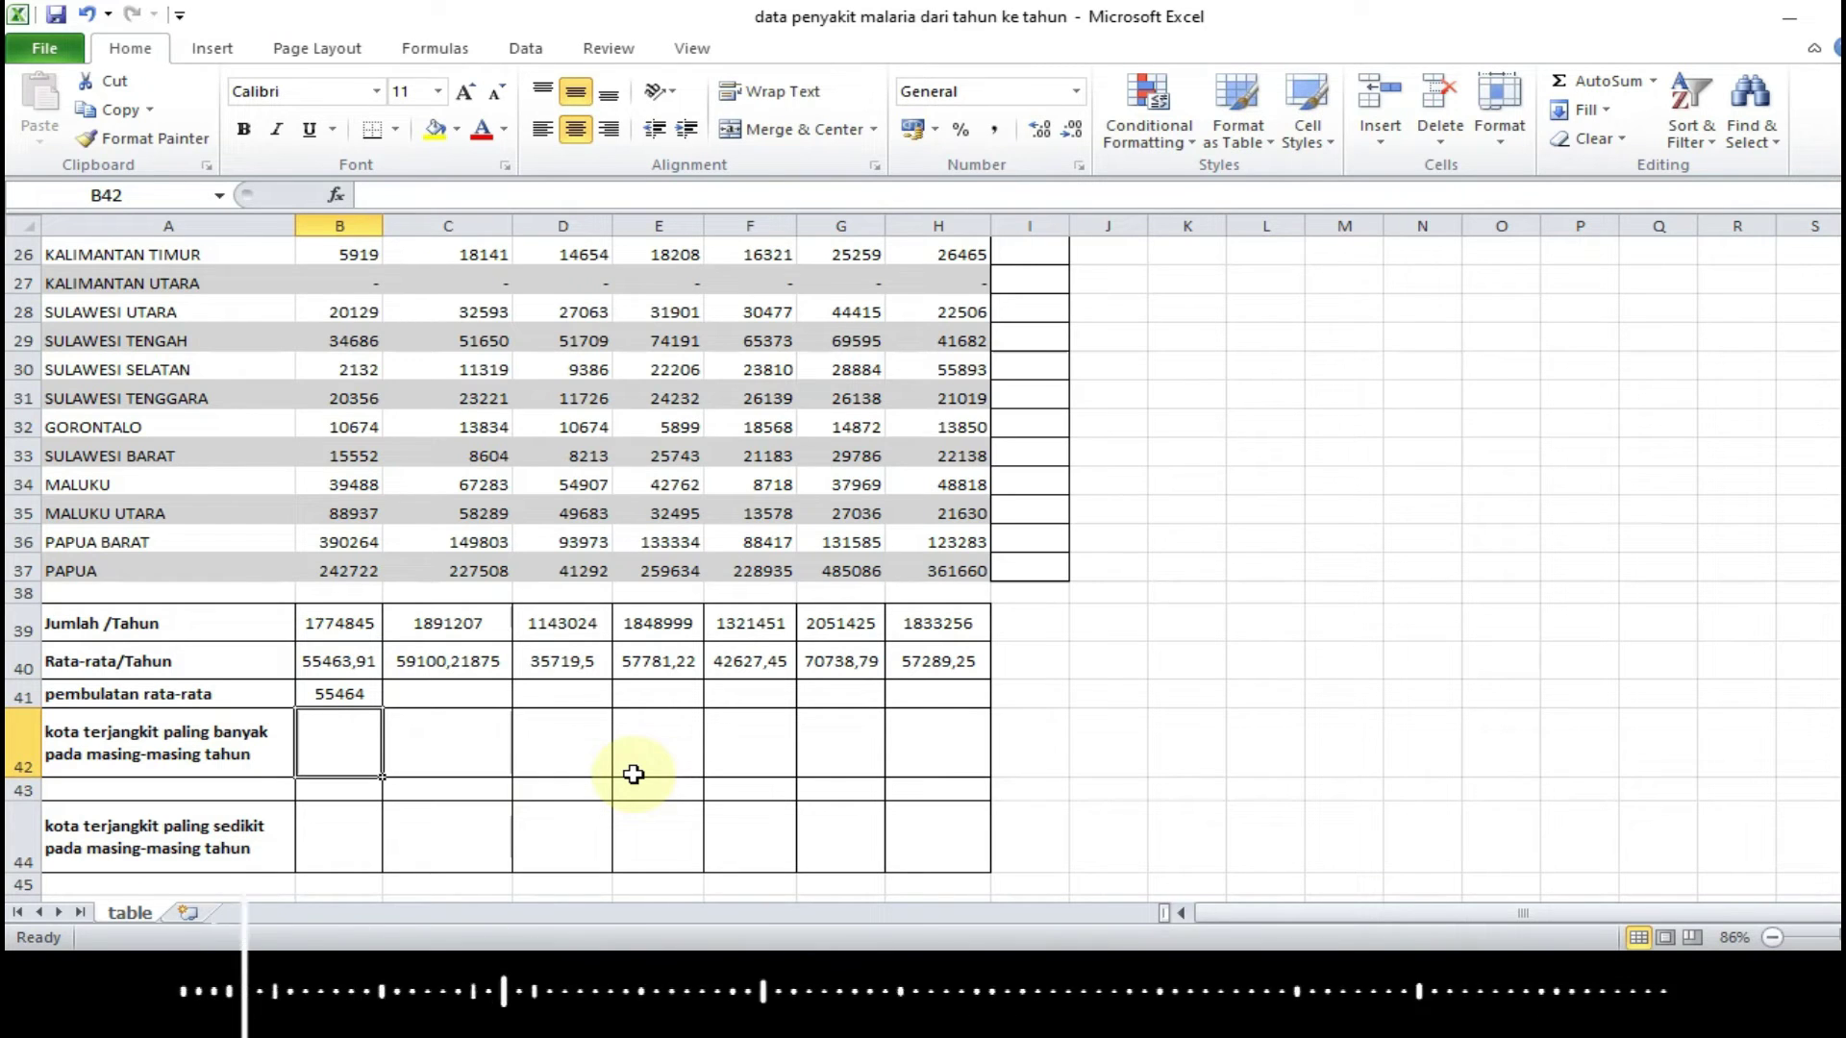
click(327, 696)
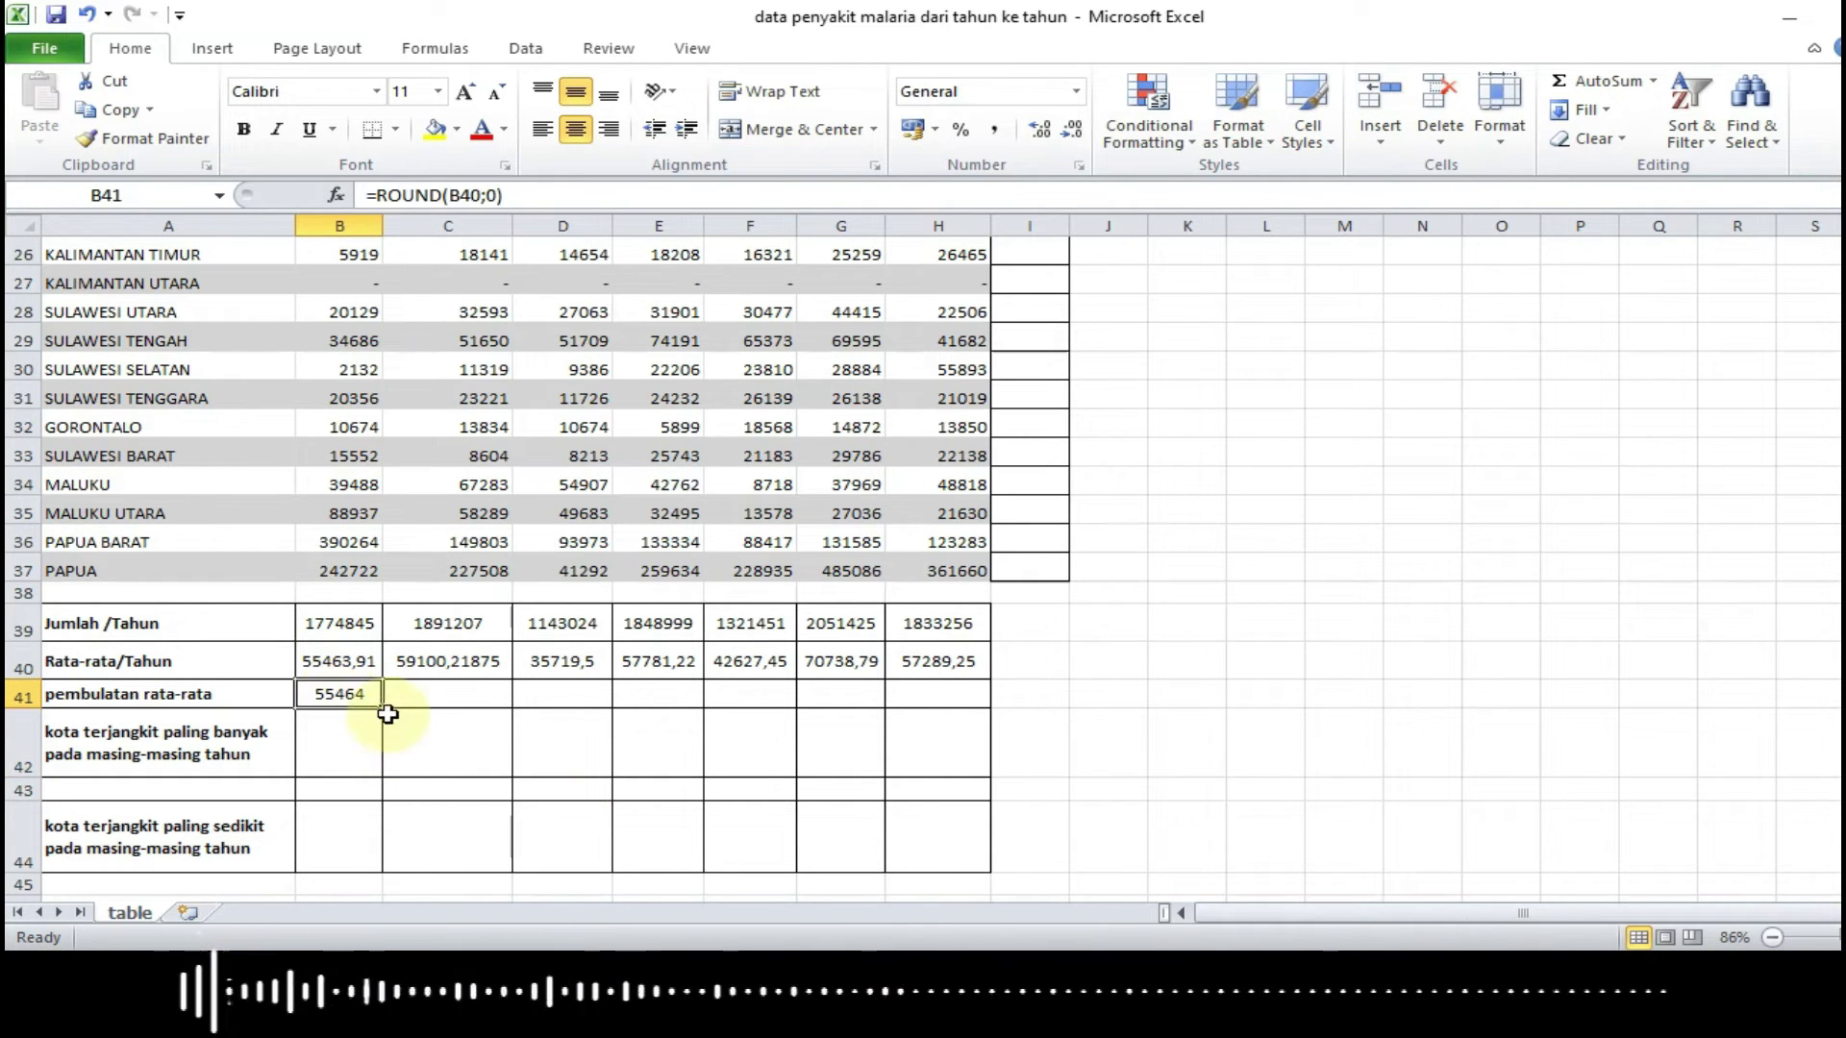
Copy the ROUND average formula from B41 across to H41 for 2007–2013
drag(383, 710, 973, 738)
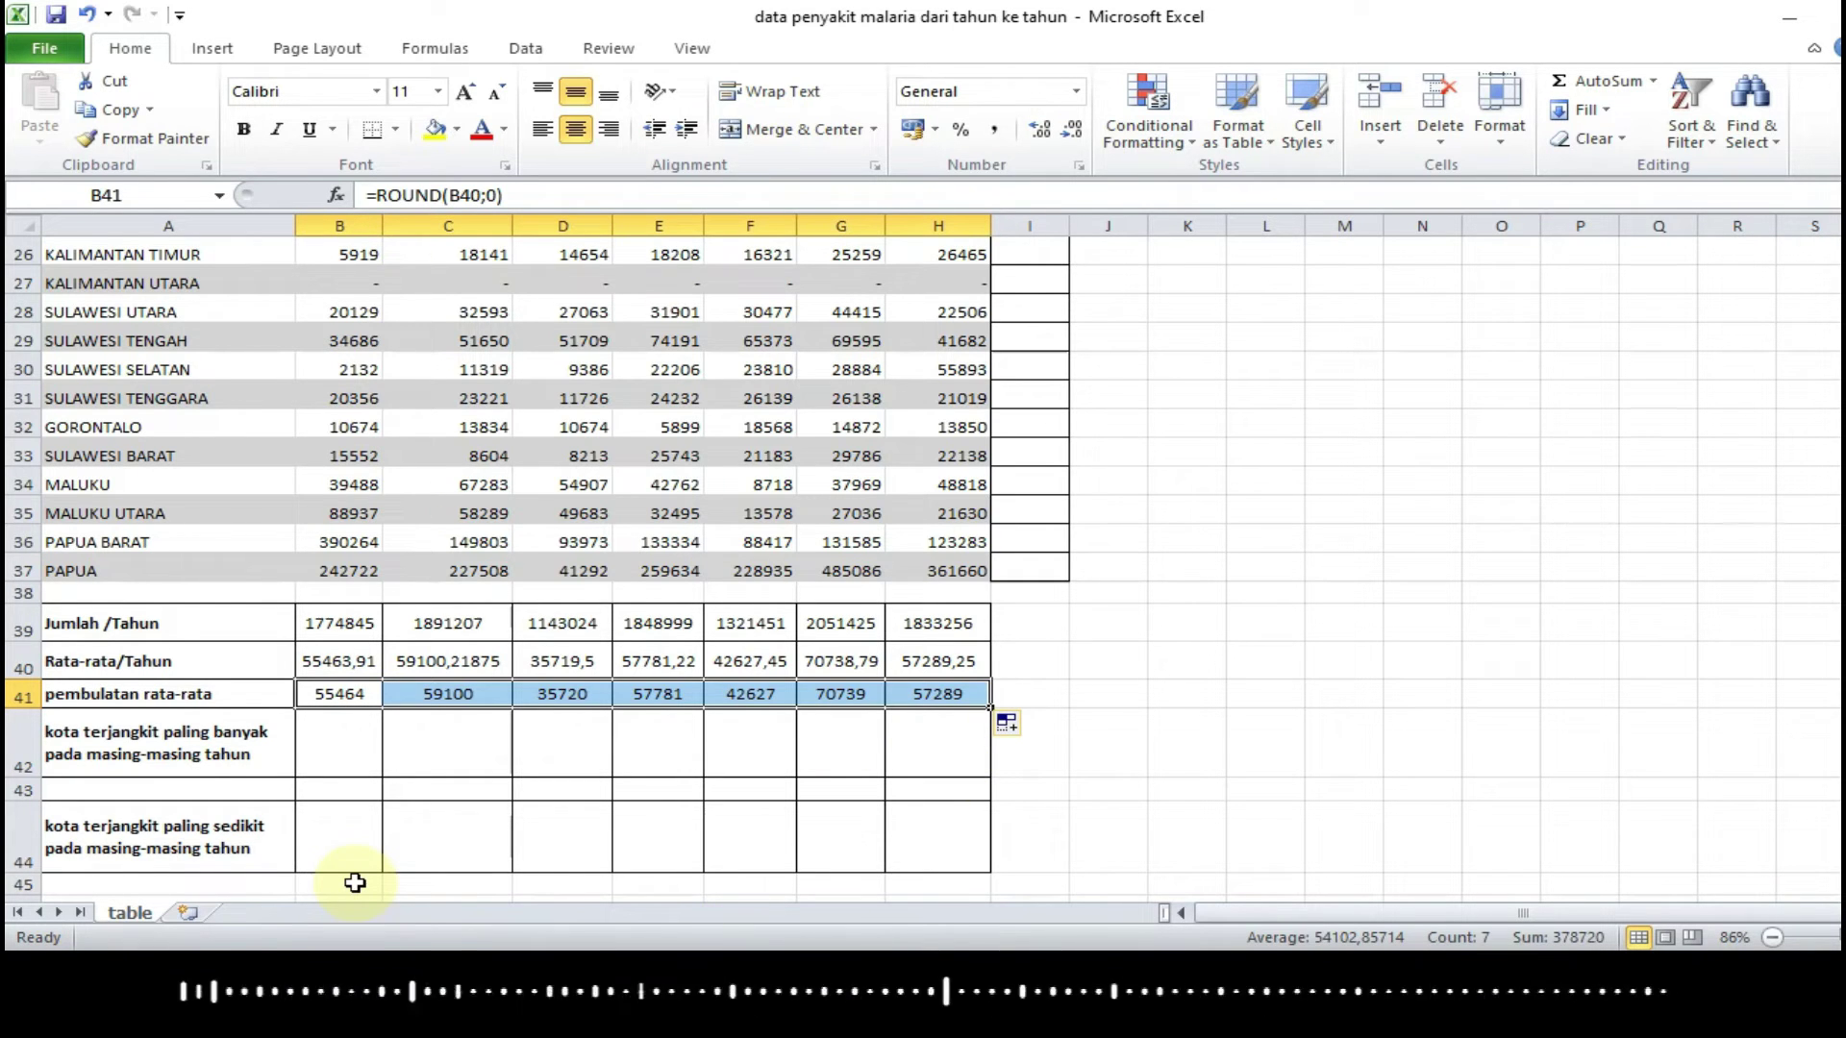
click(338, 750)
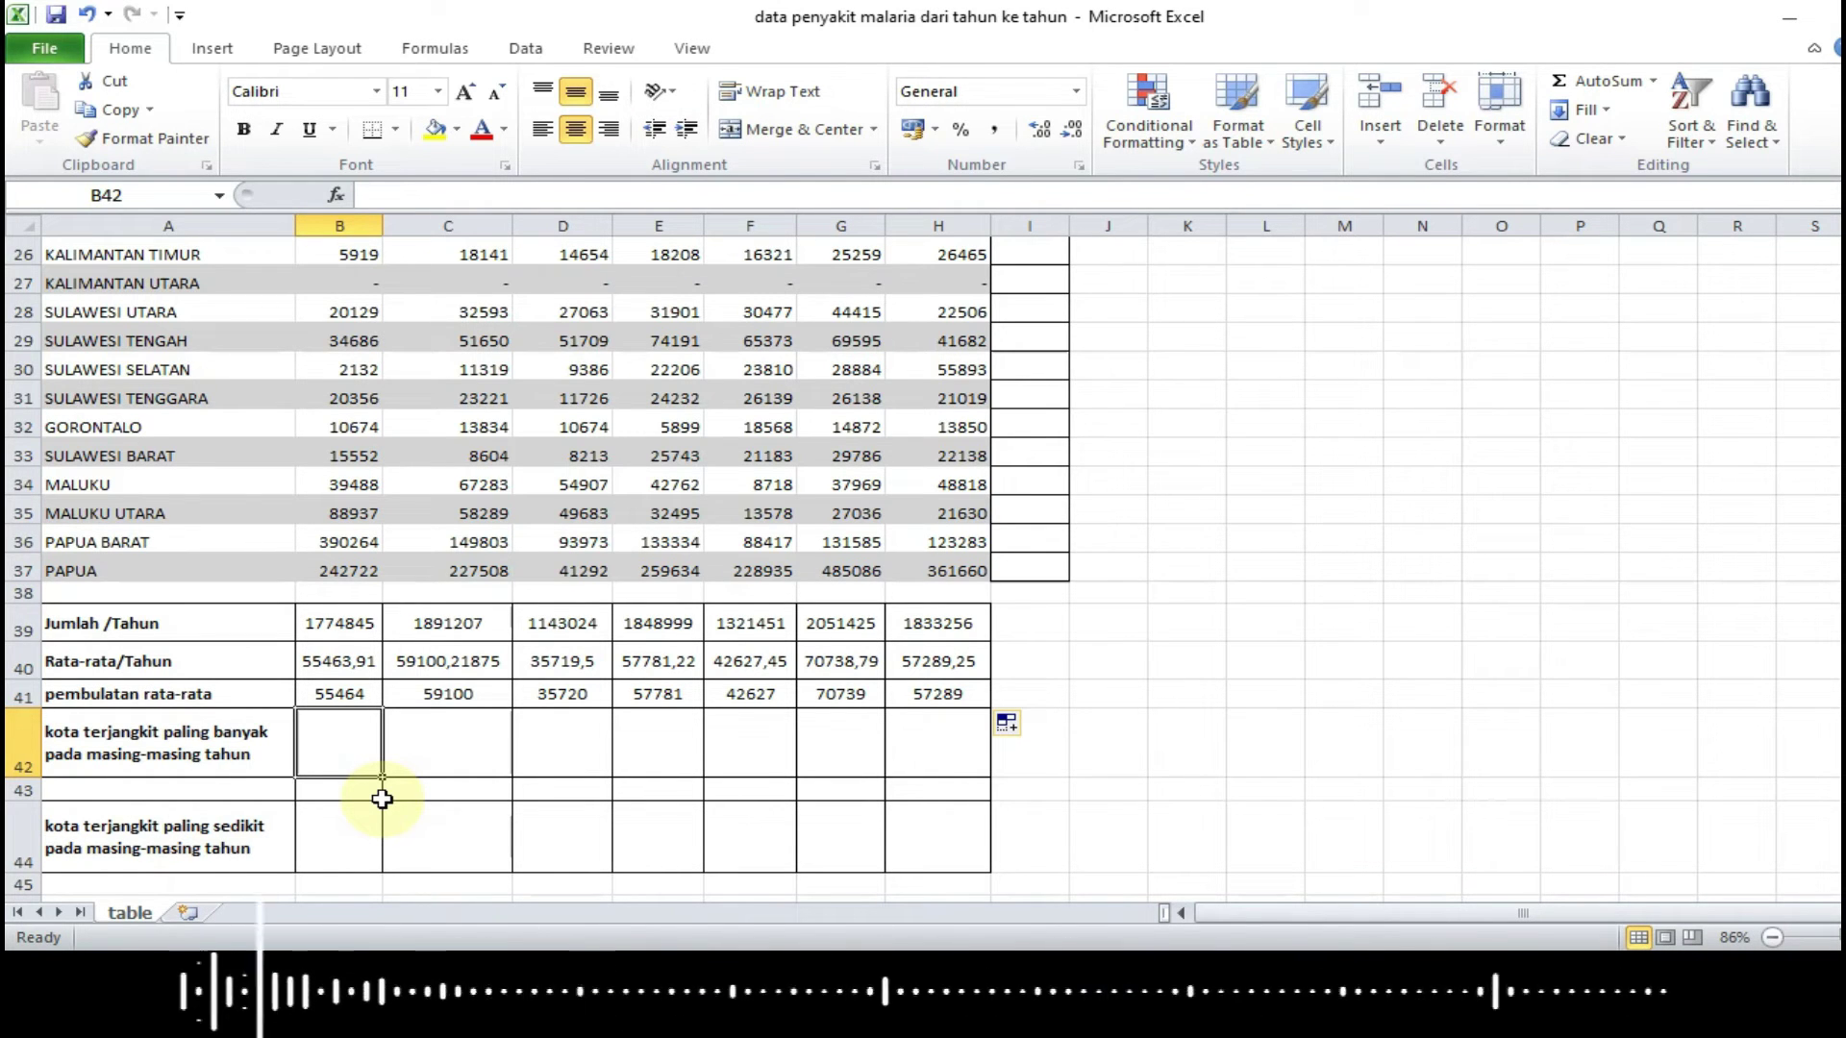
Enter =MAX(B5:B37) in B42 to get the 2007 maximum, 390264
text(=)
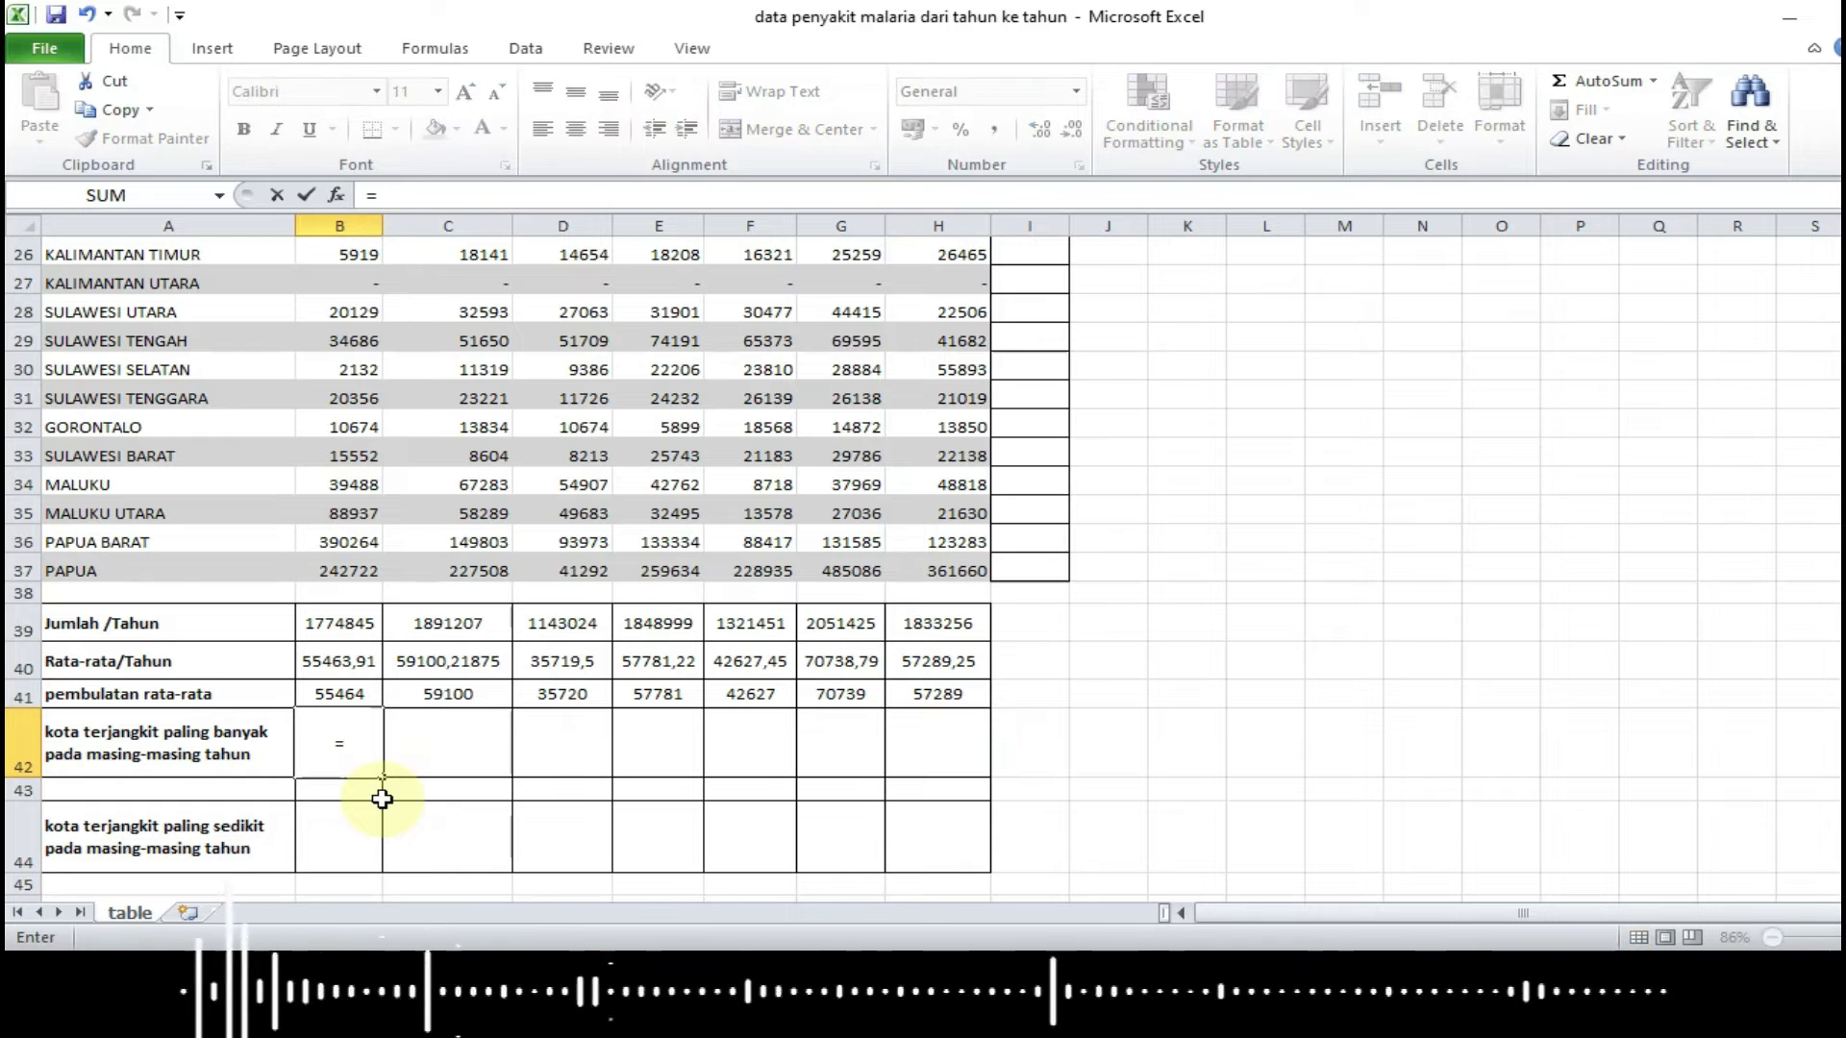
text(ma)
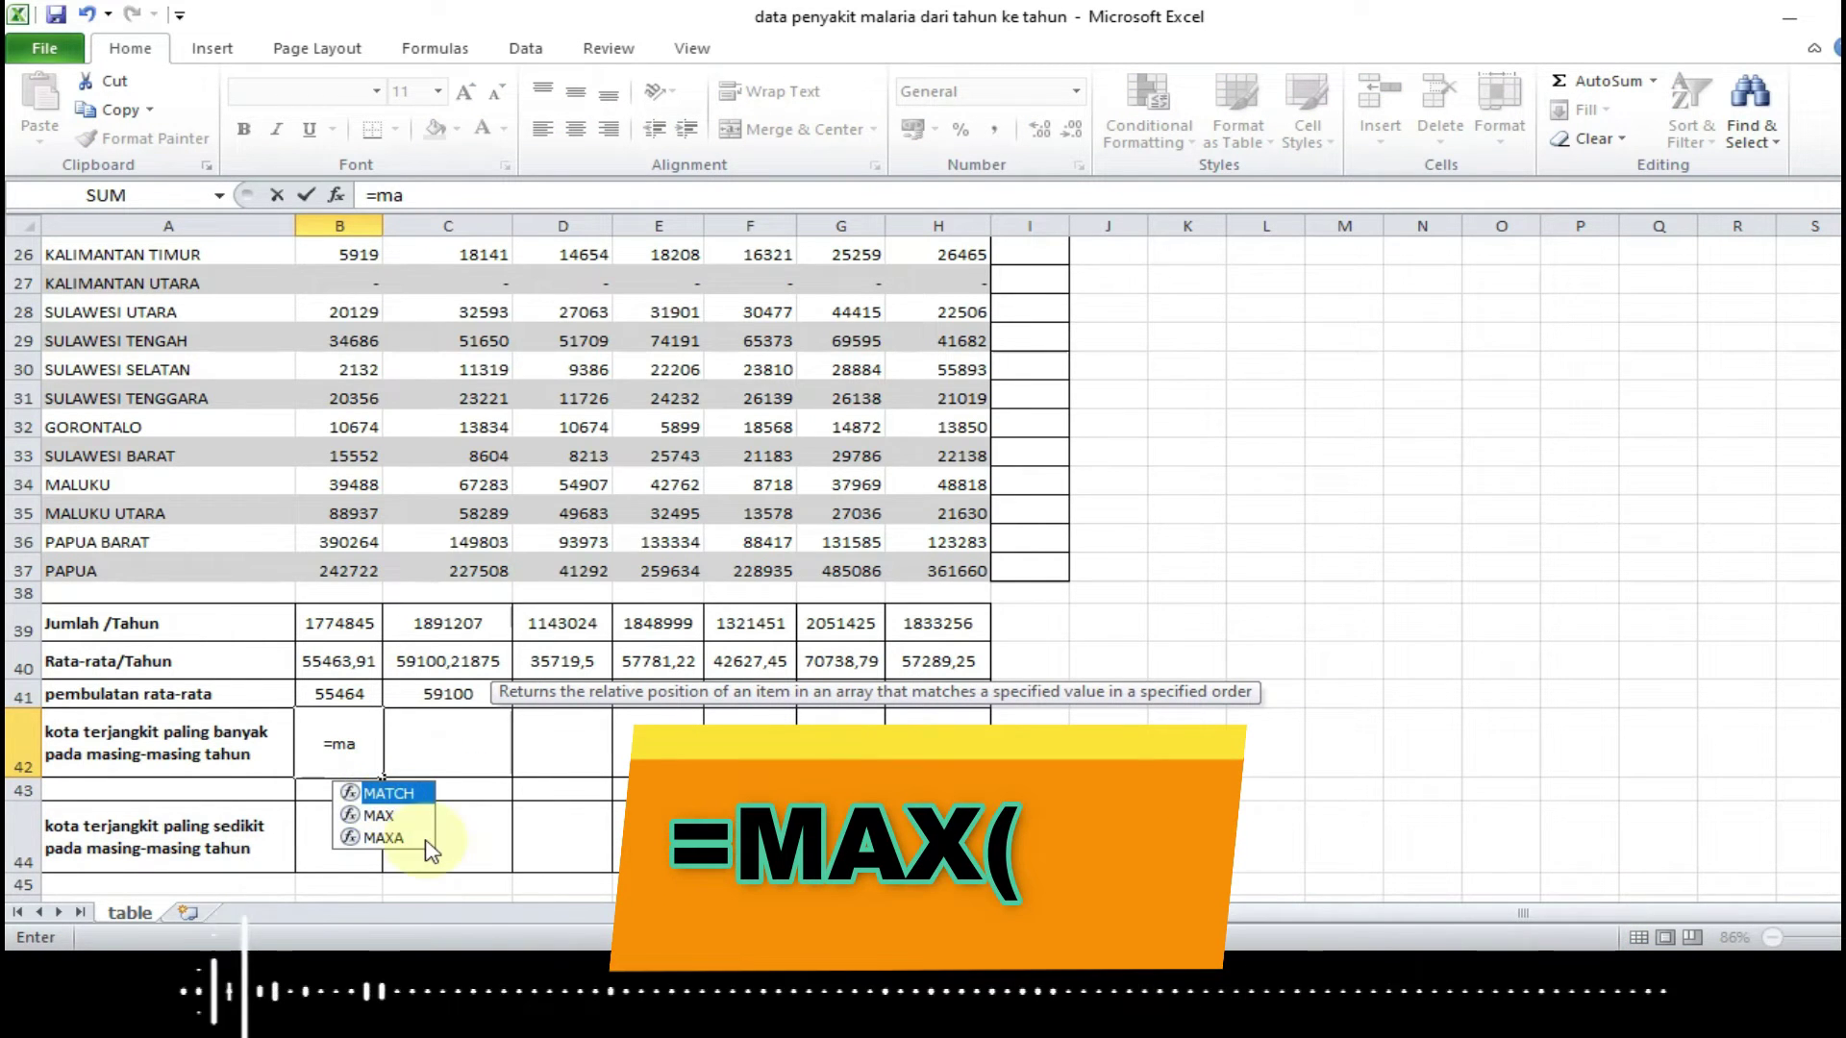
double_click(379, 815)
scroll(598, 565, up, 6)
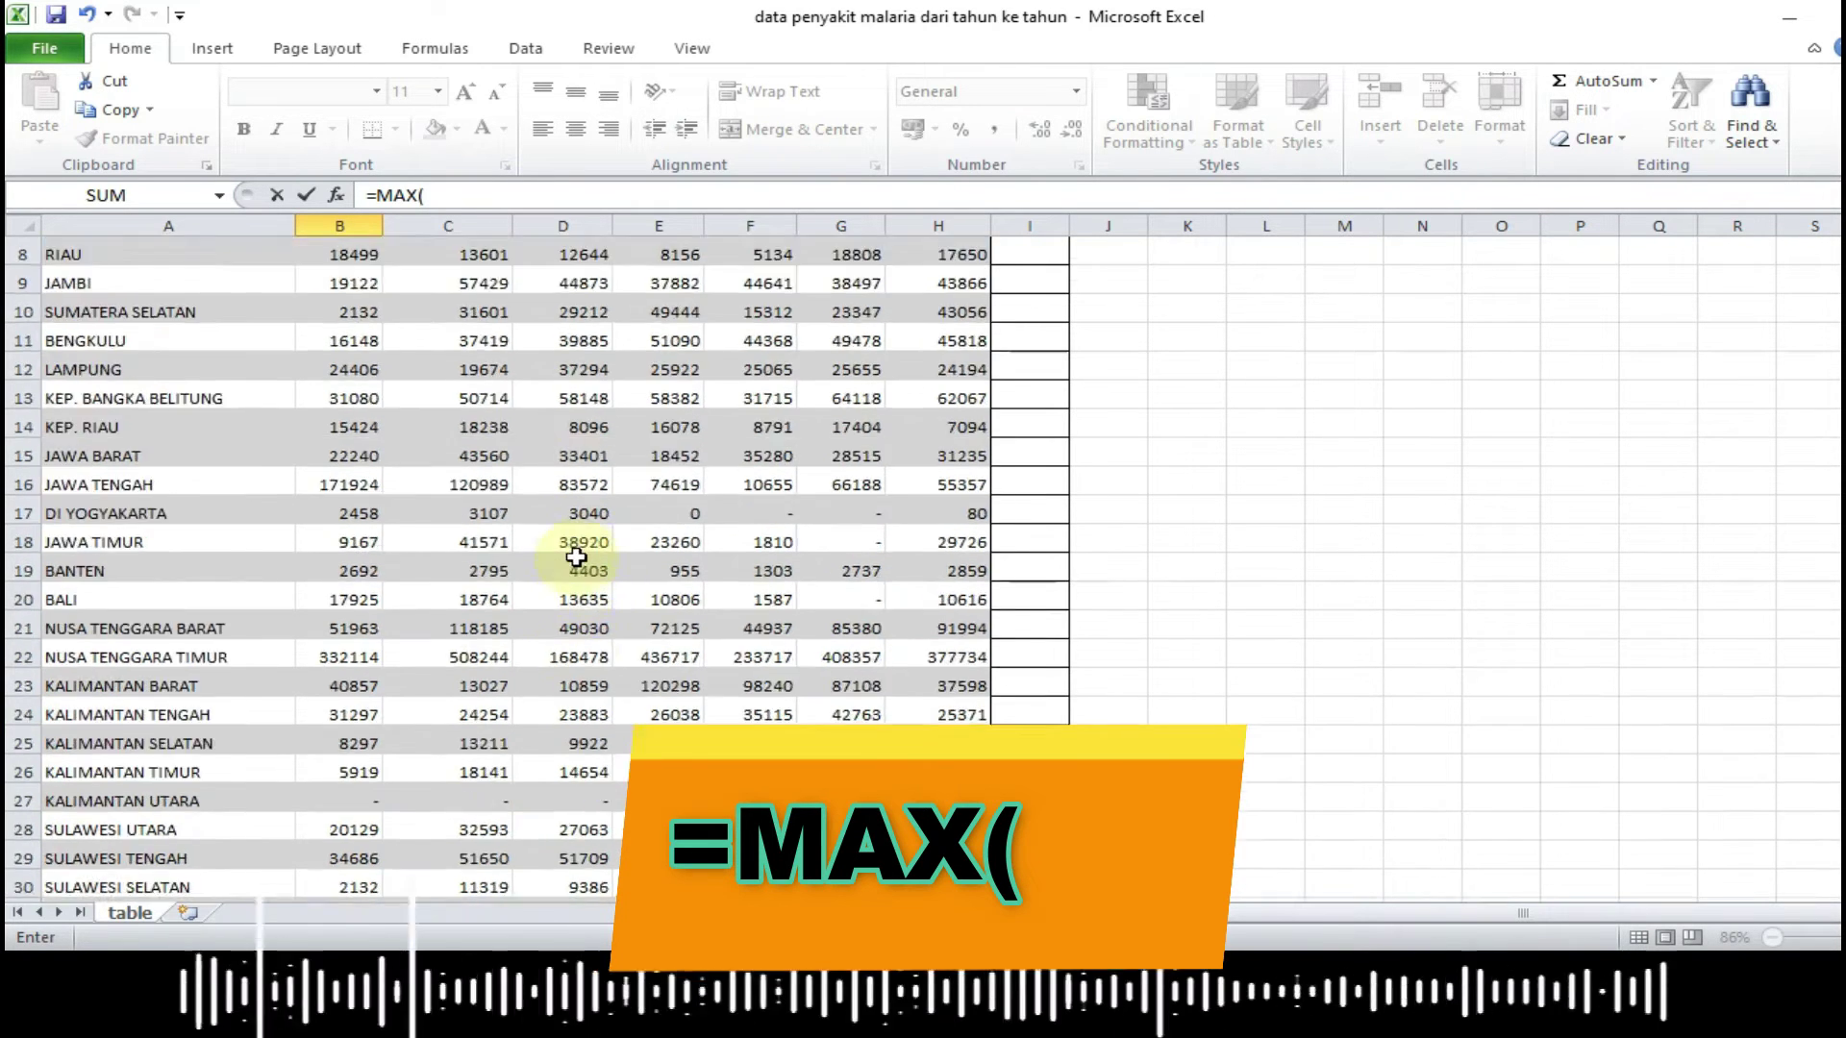
scroll(577, 547, up, 2)
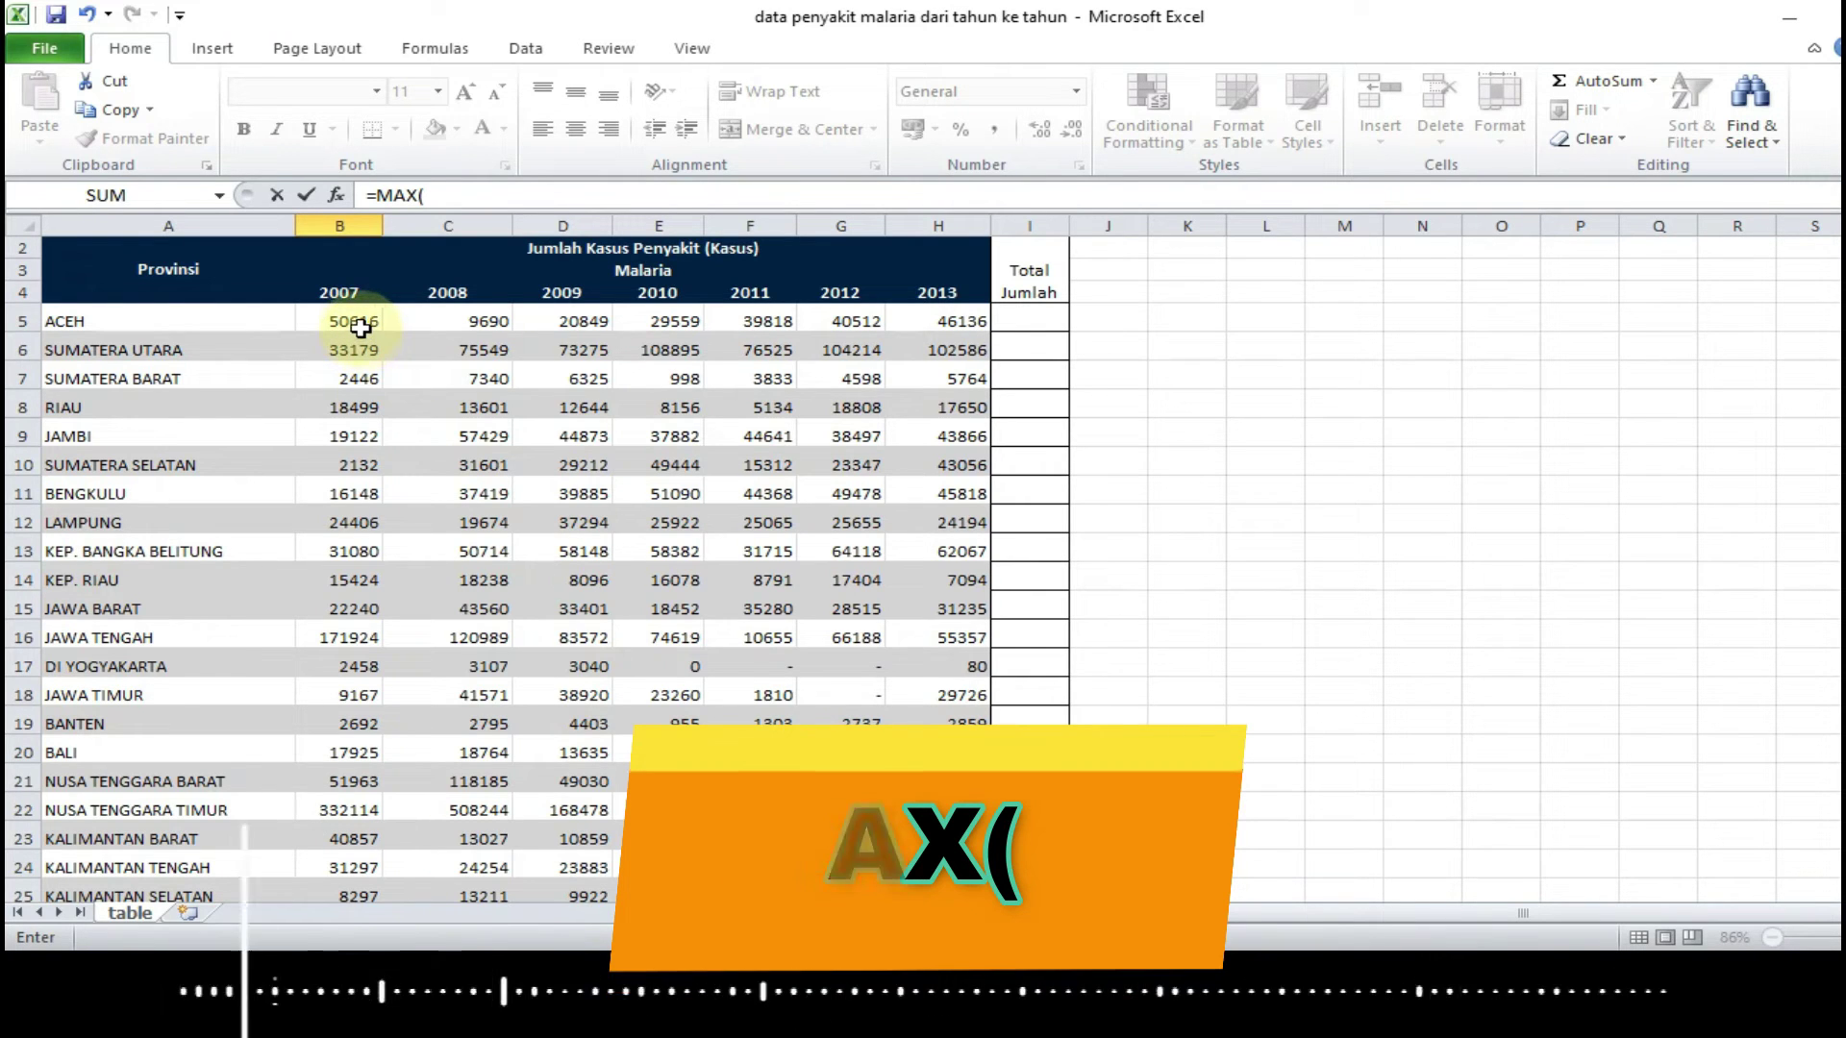
click(360, 325)
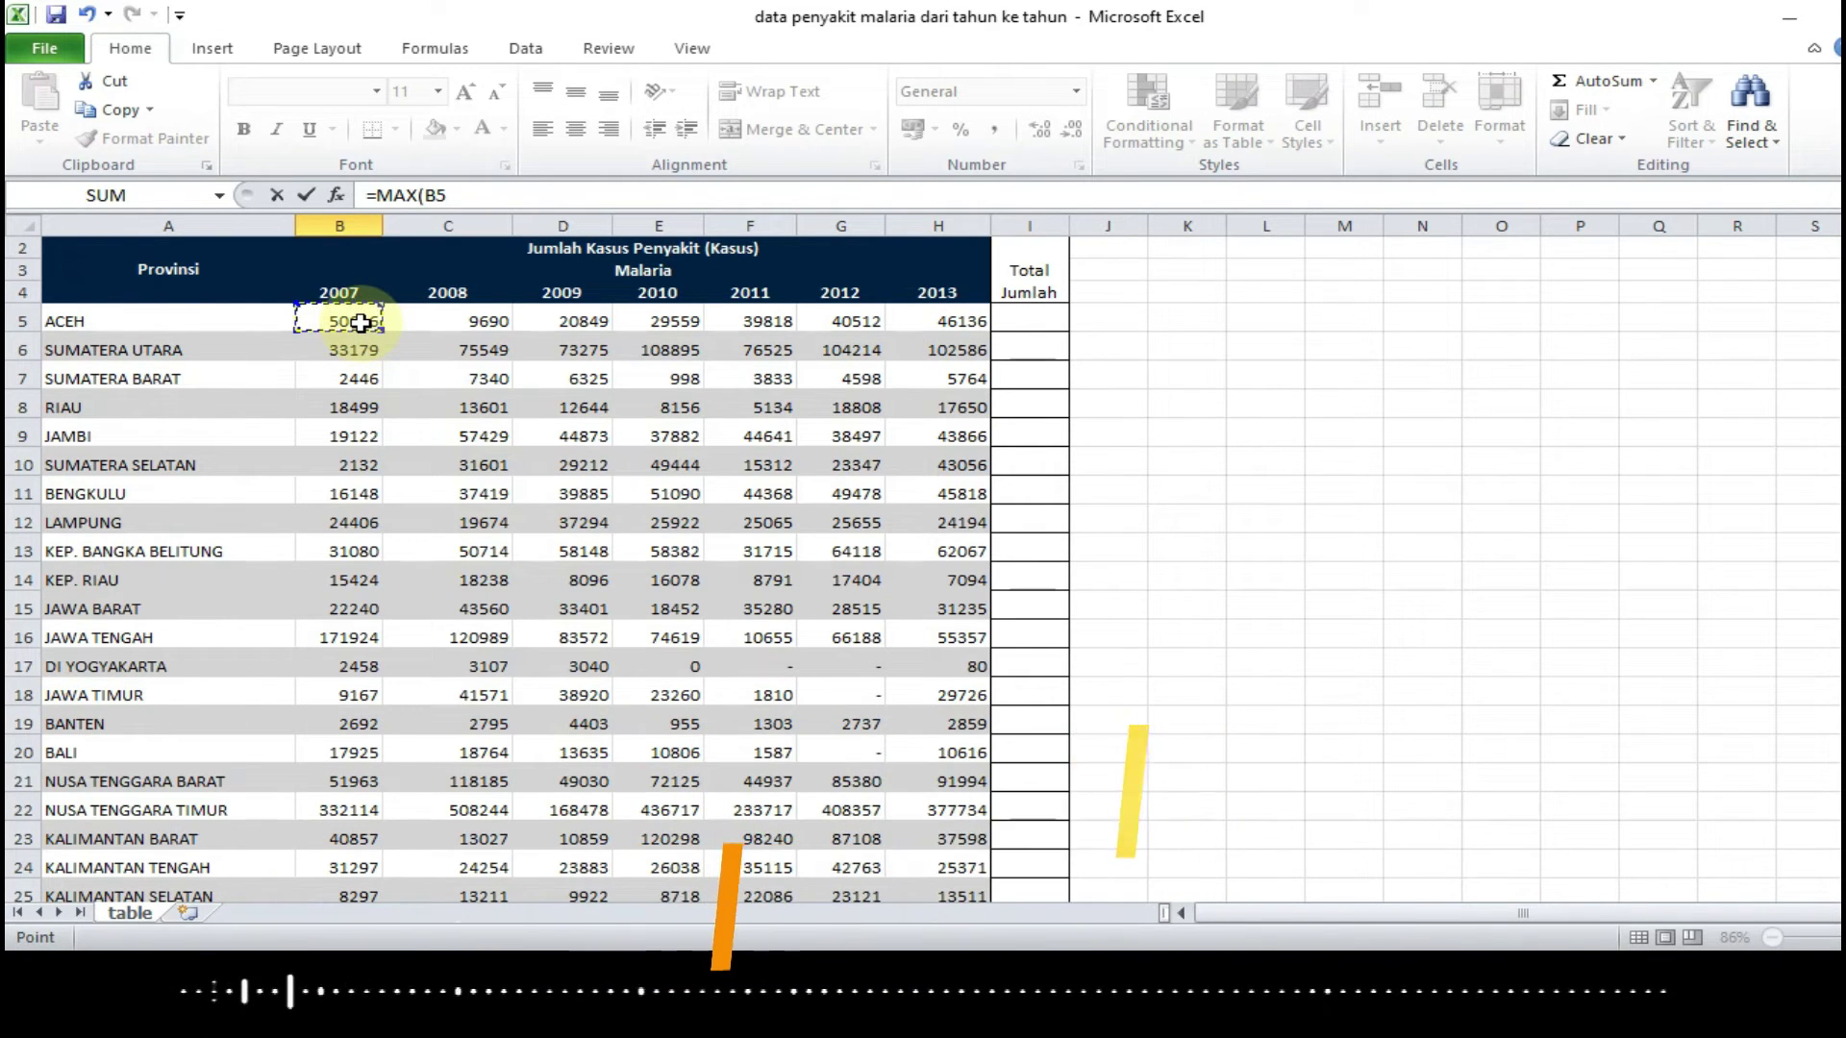
drag(360, 322, 339, 852)
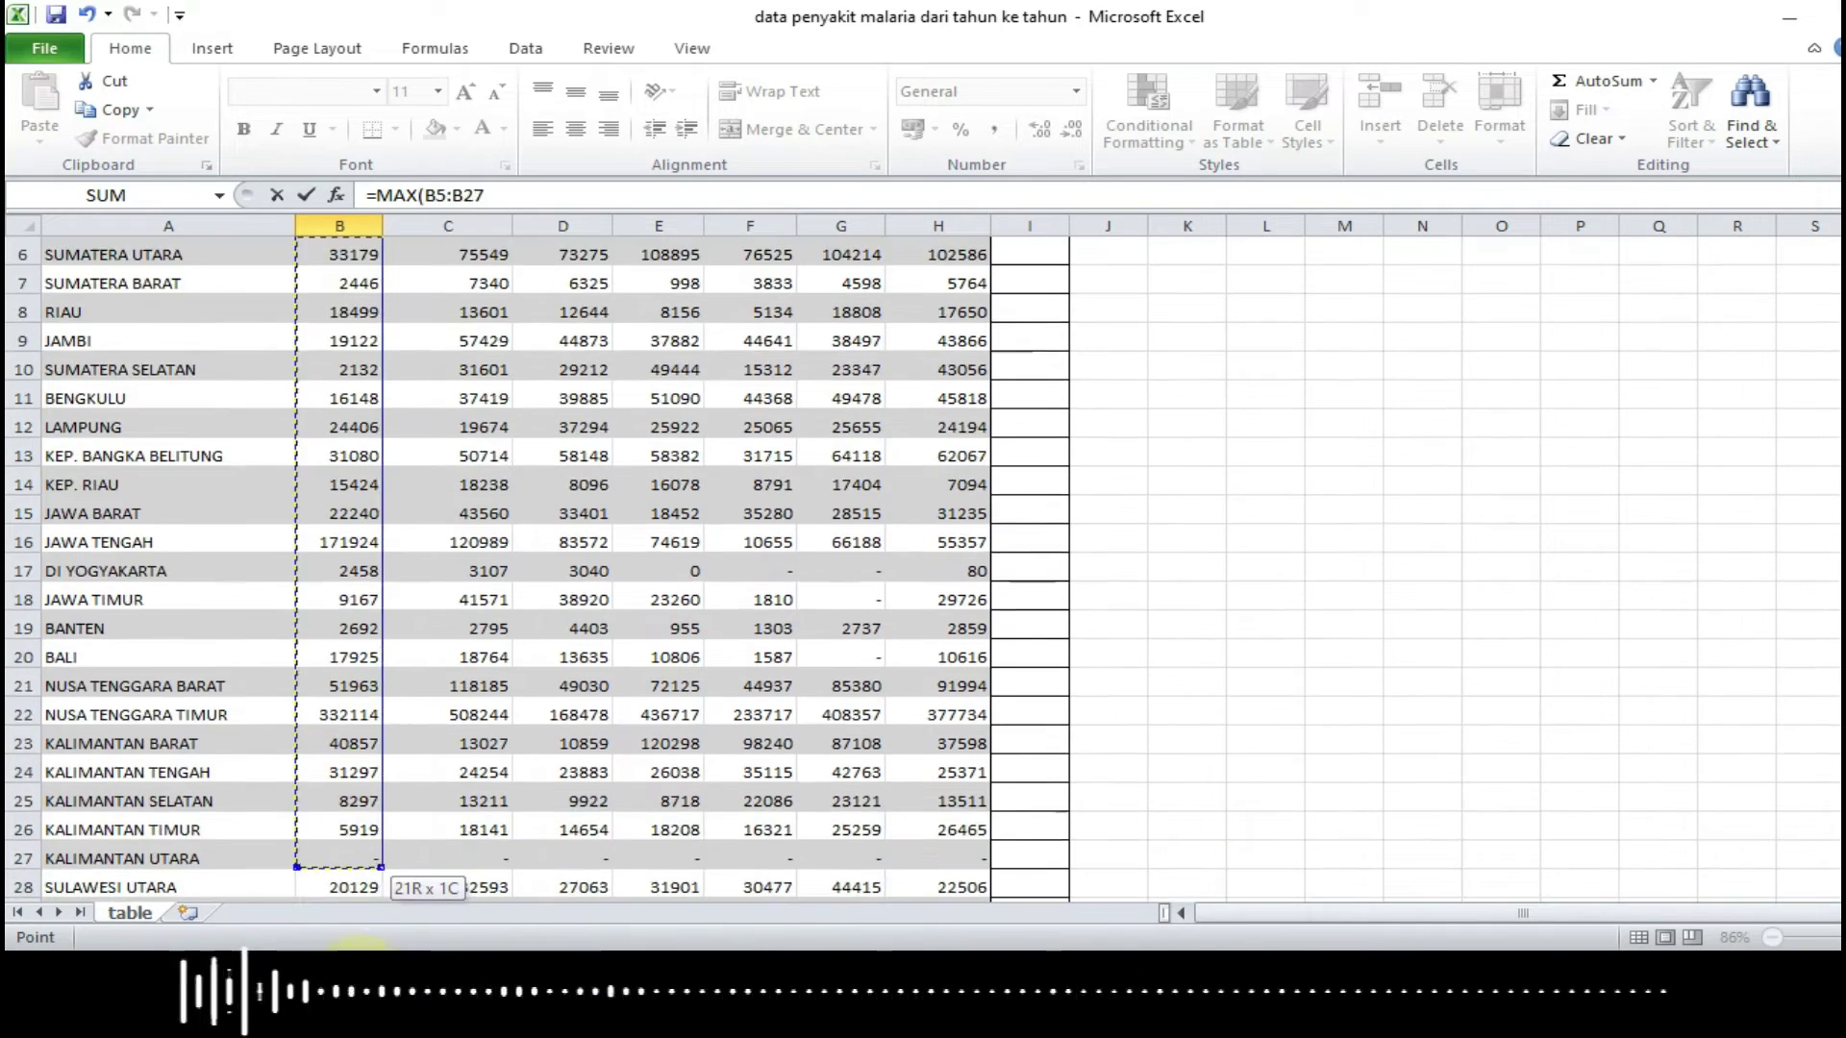
scroll(338, 853, down, 2)
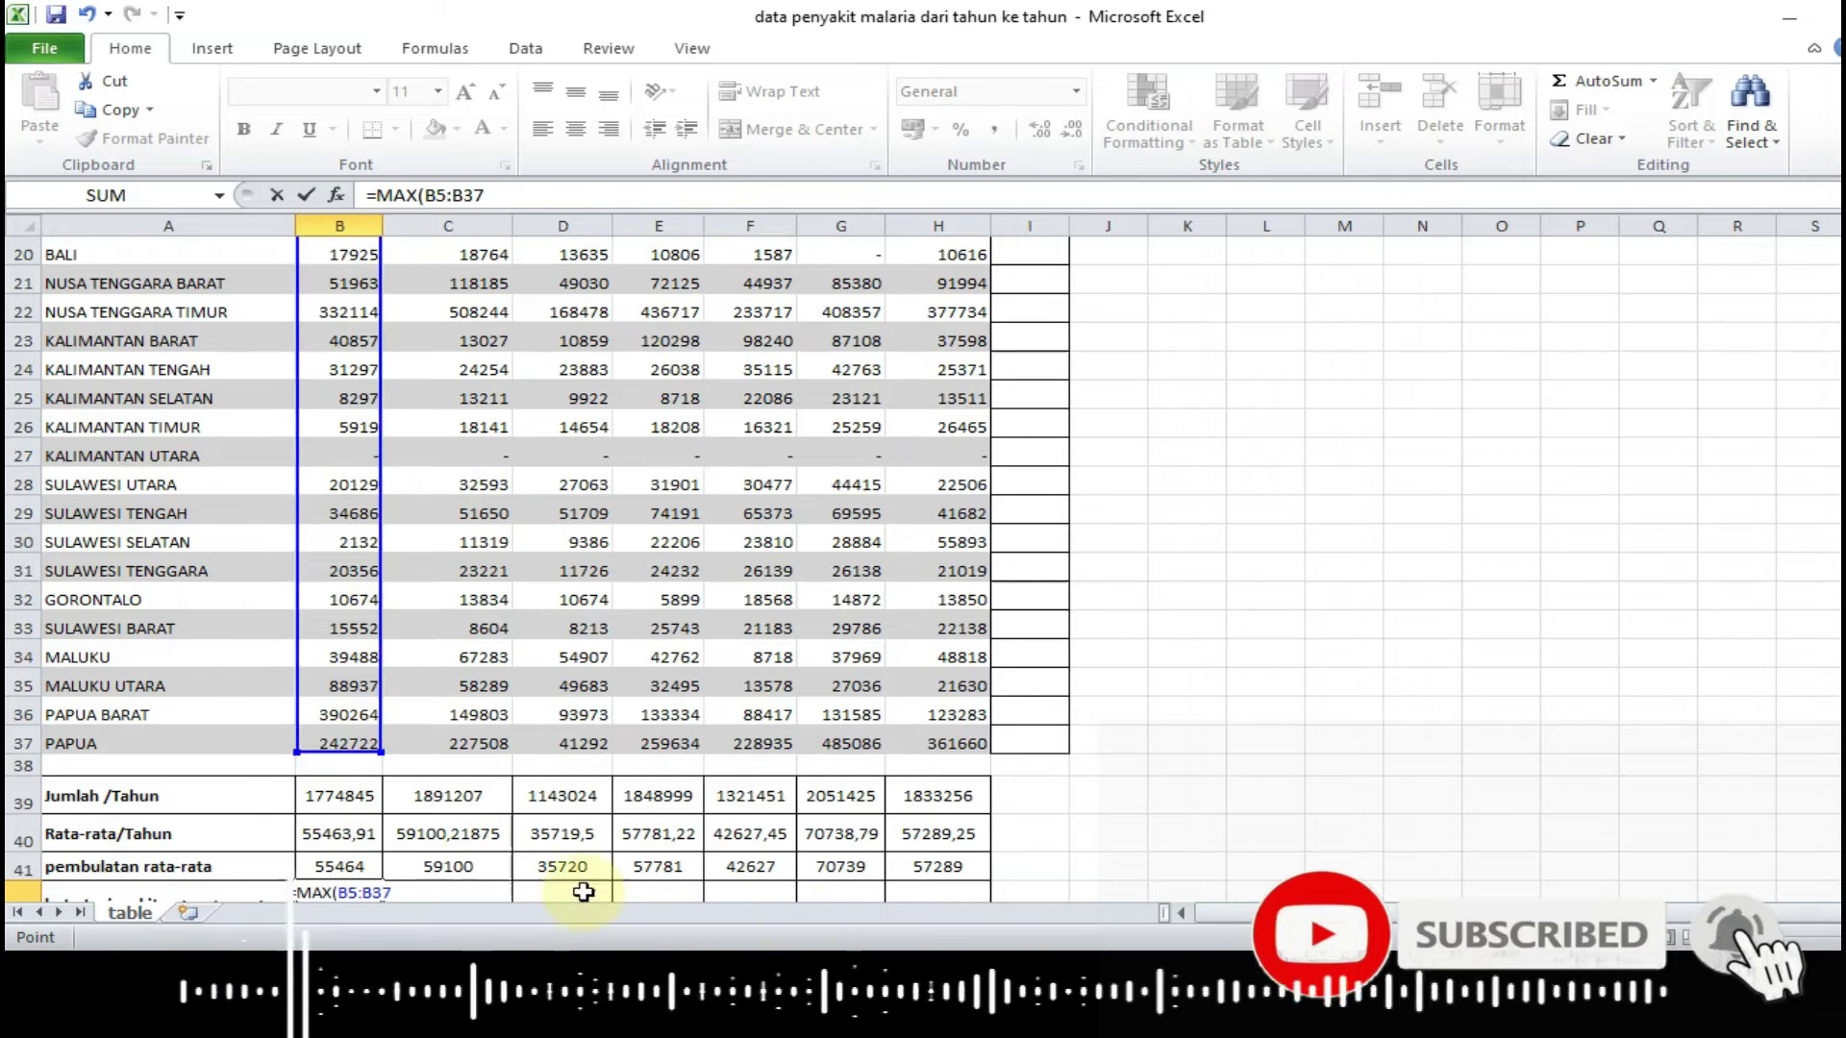
key(Return)
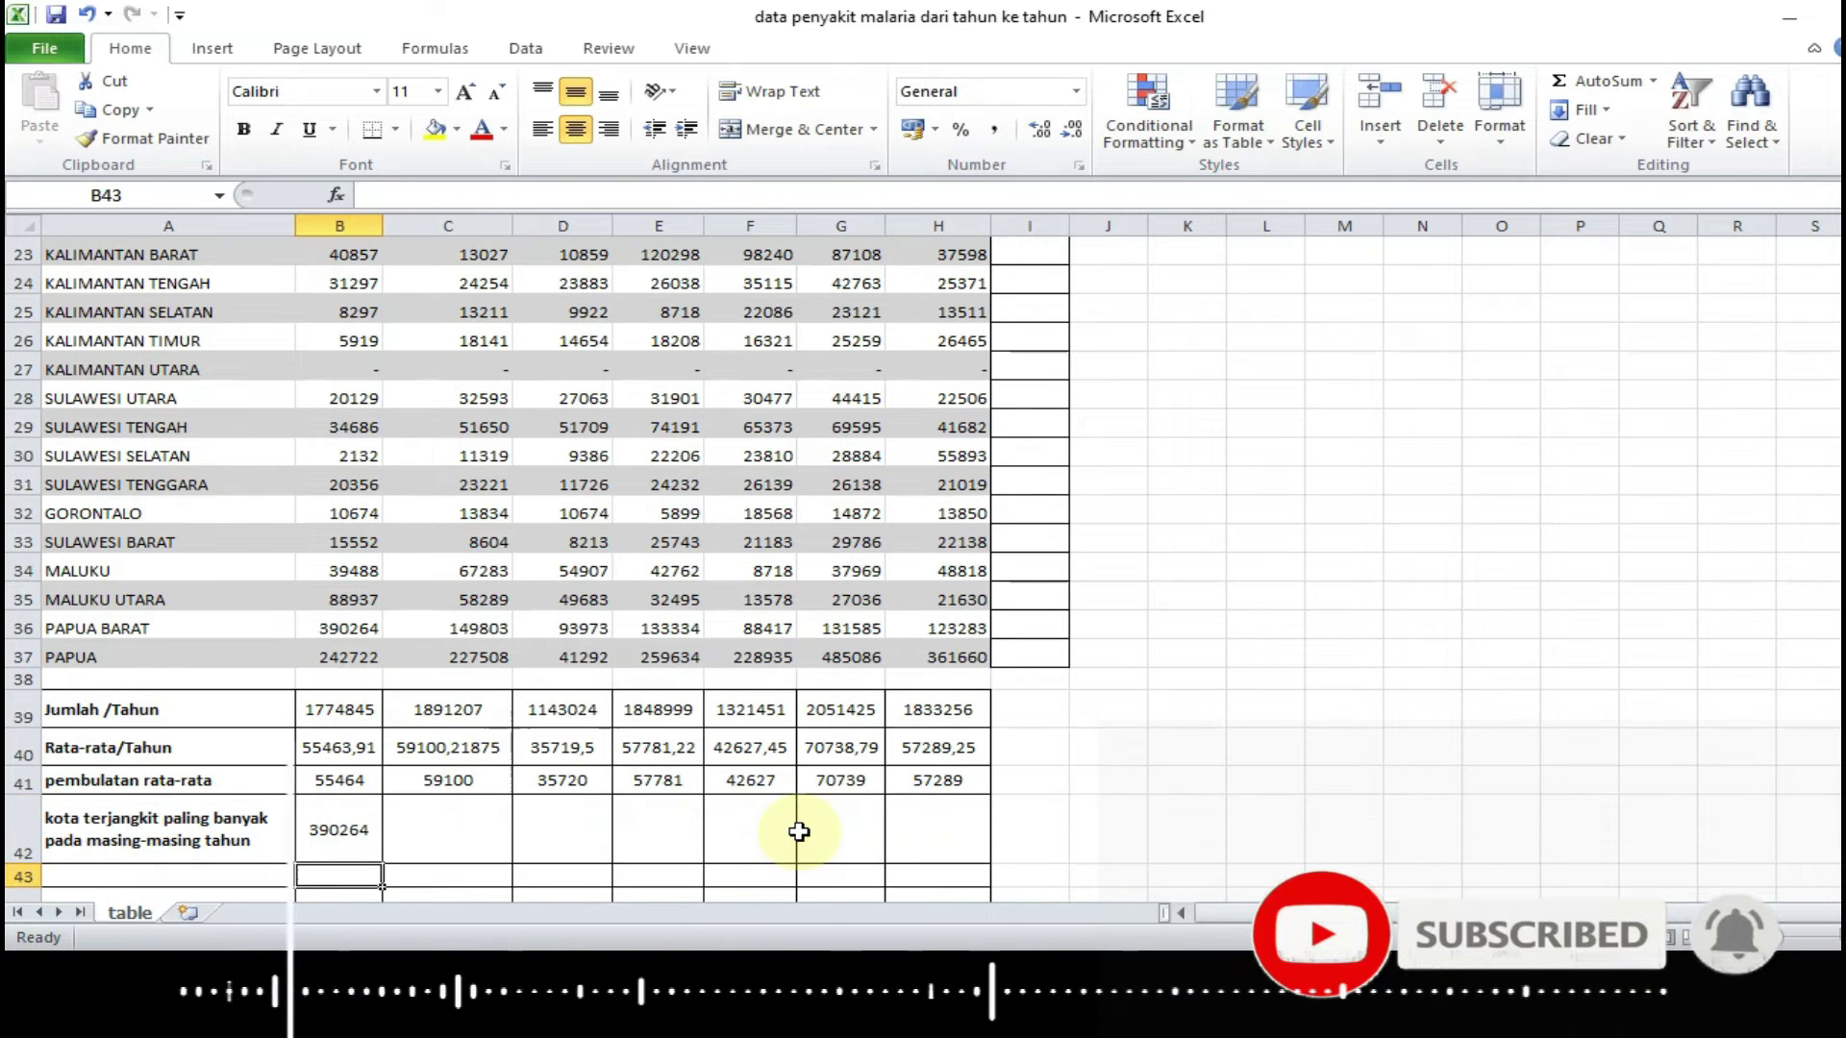
Fill the MAX formula across to H42, ending with 377734 for 2013
click(366, 829)
drag(384, 864, 963, 876)
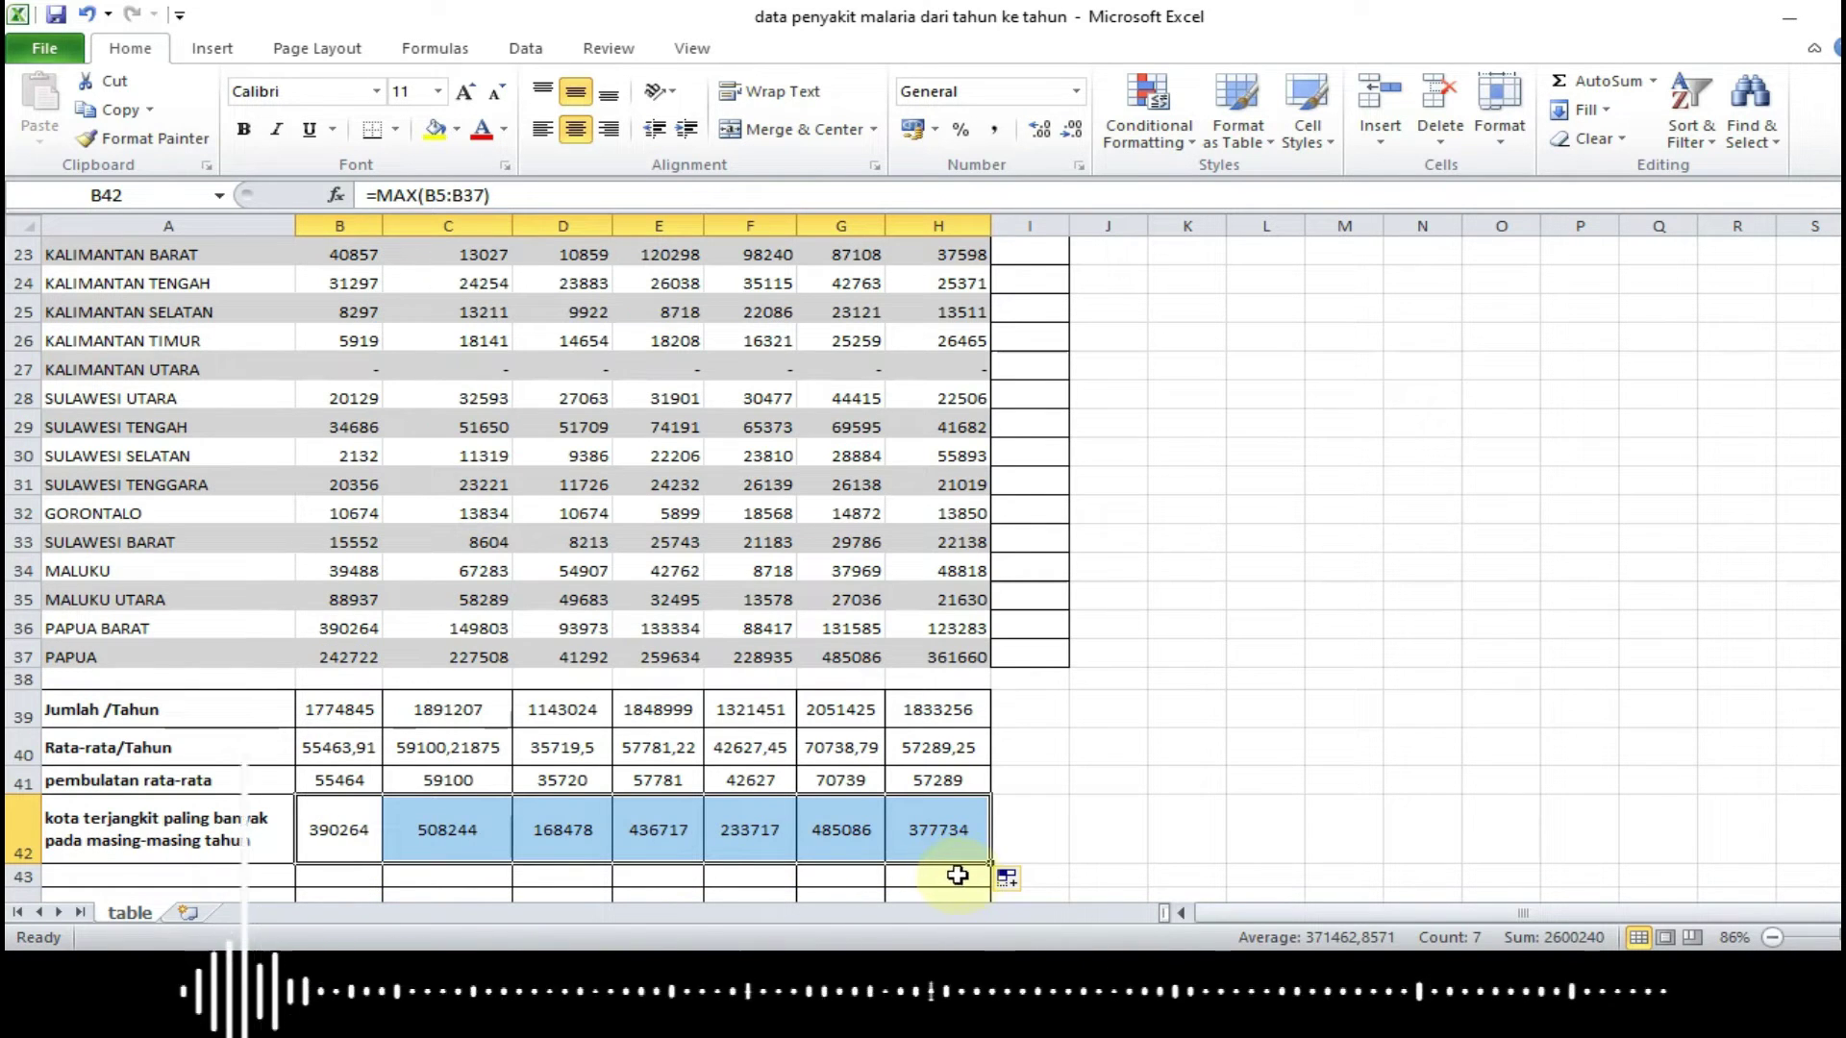
scroll(822, 811, down, 1)
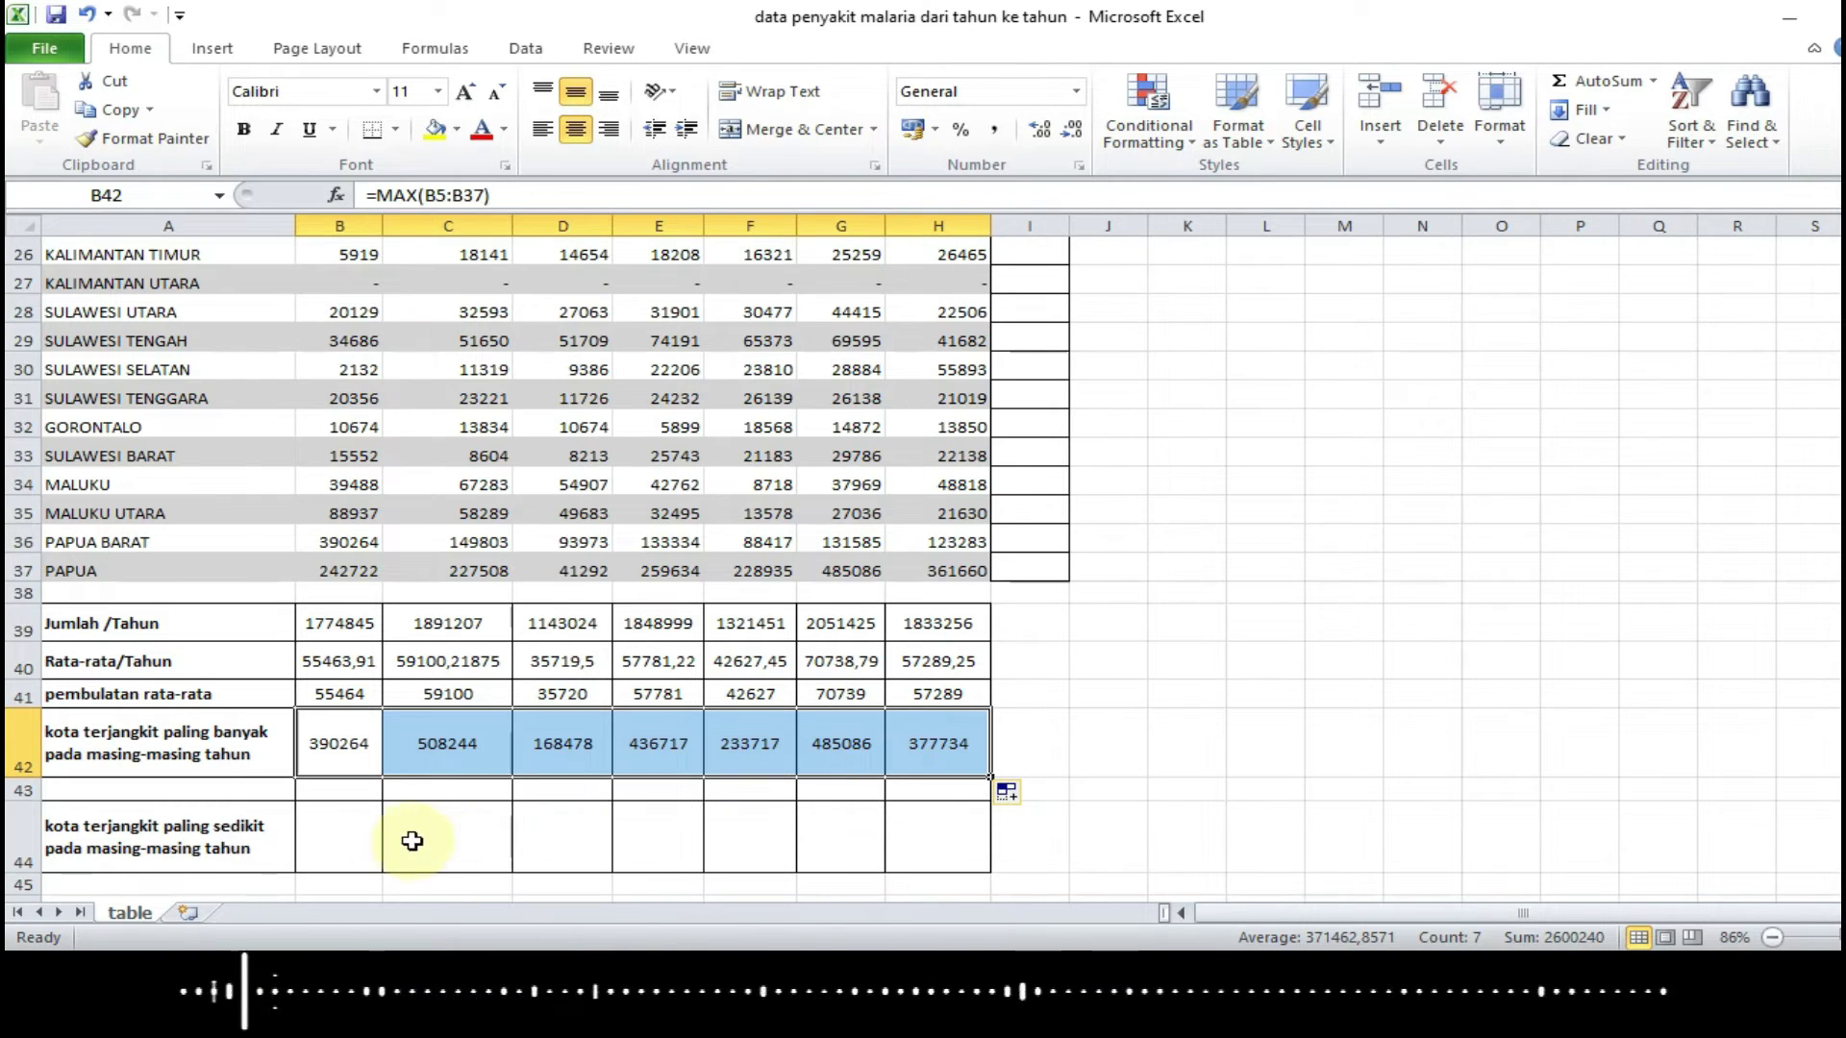
Enter =MIN(B5:B37) in B44 to get the 2007 minimum, 2132
click(337, 838)
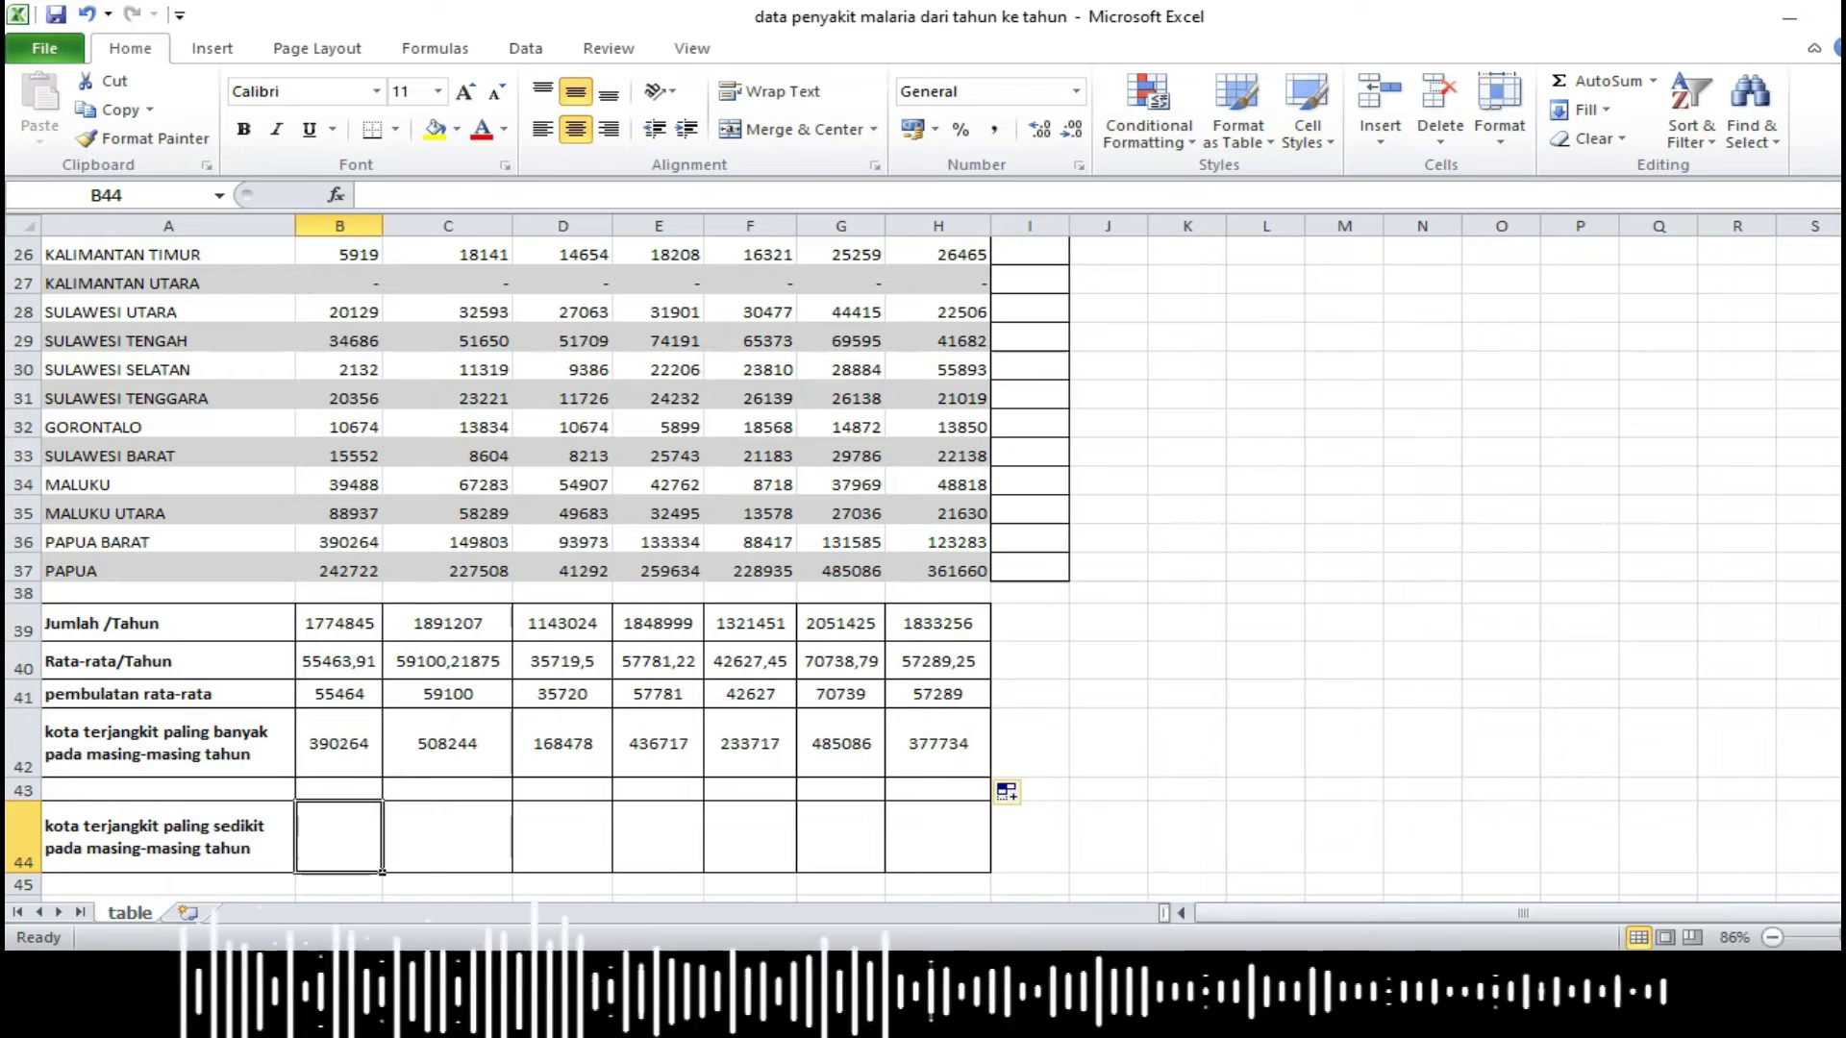
text(=)
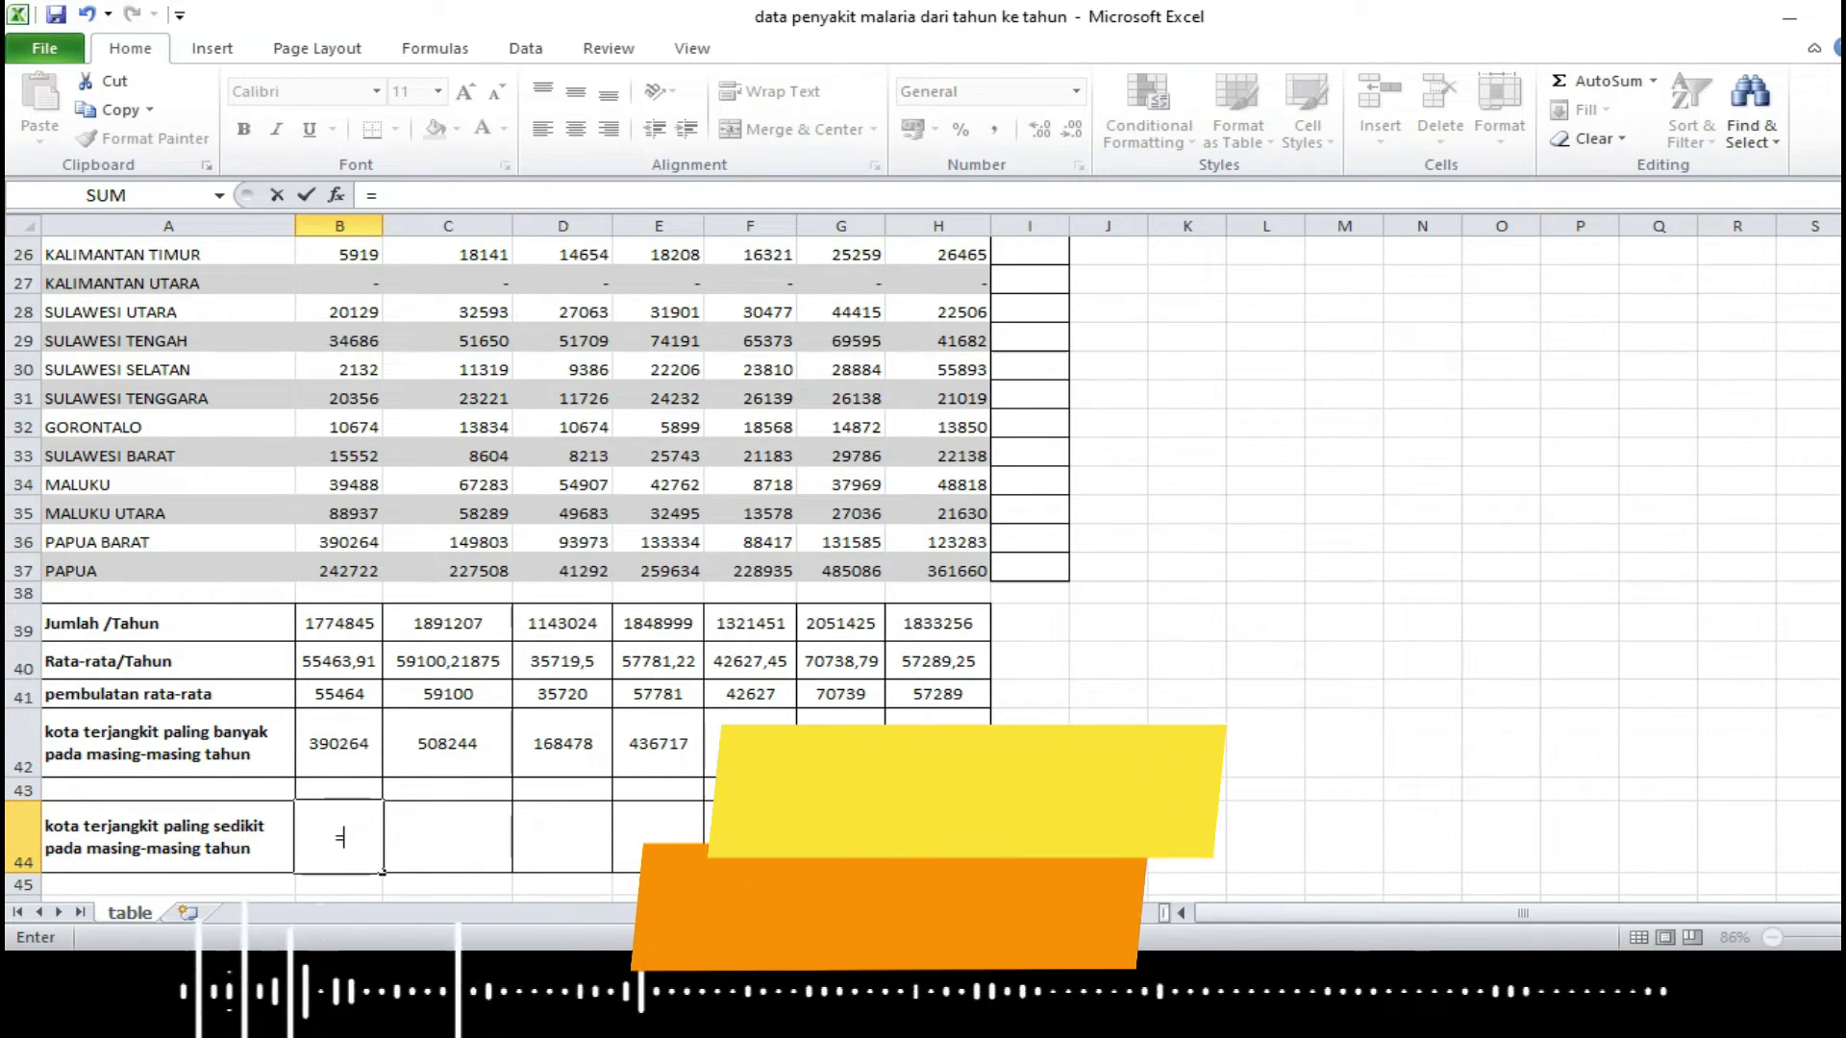
text(mi)
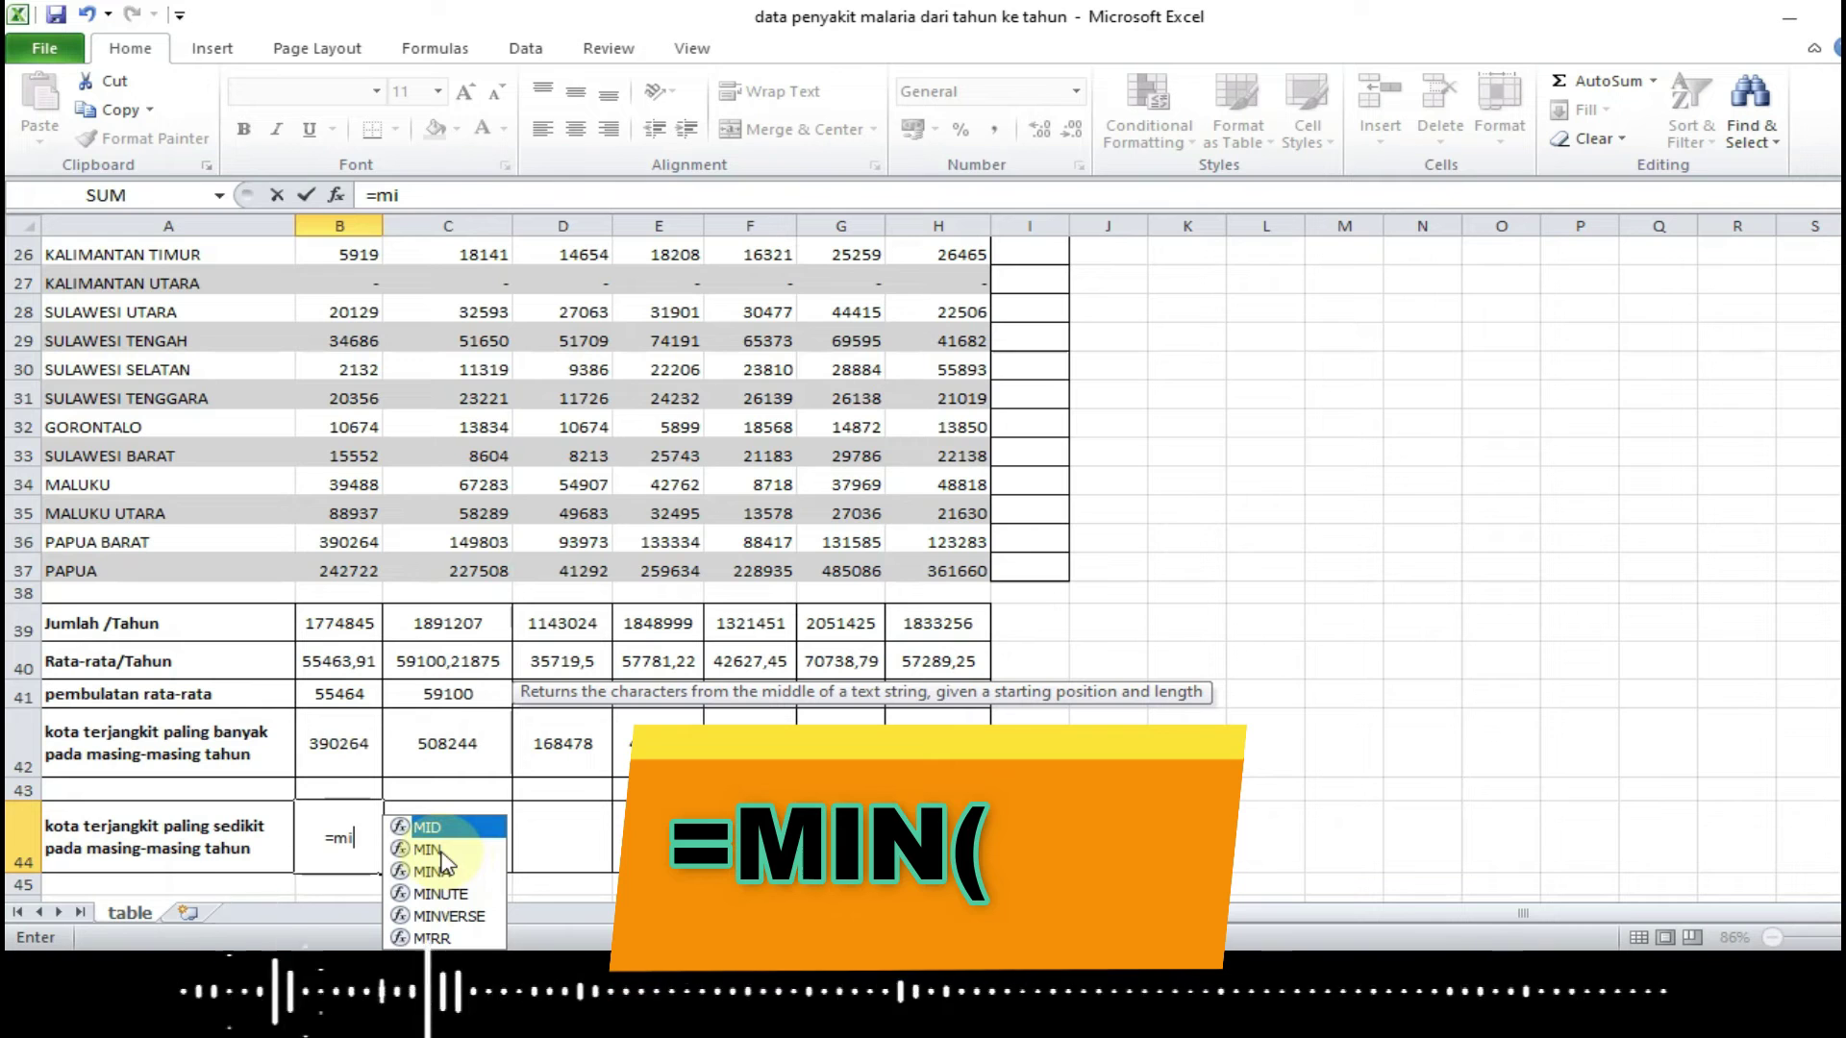
click(441, 851)
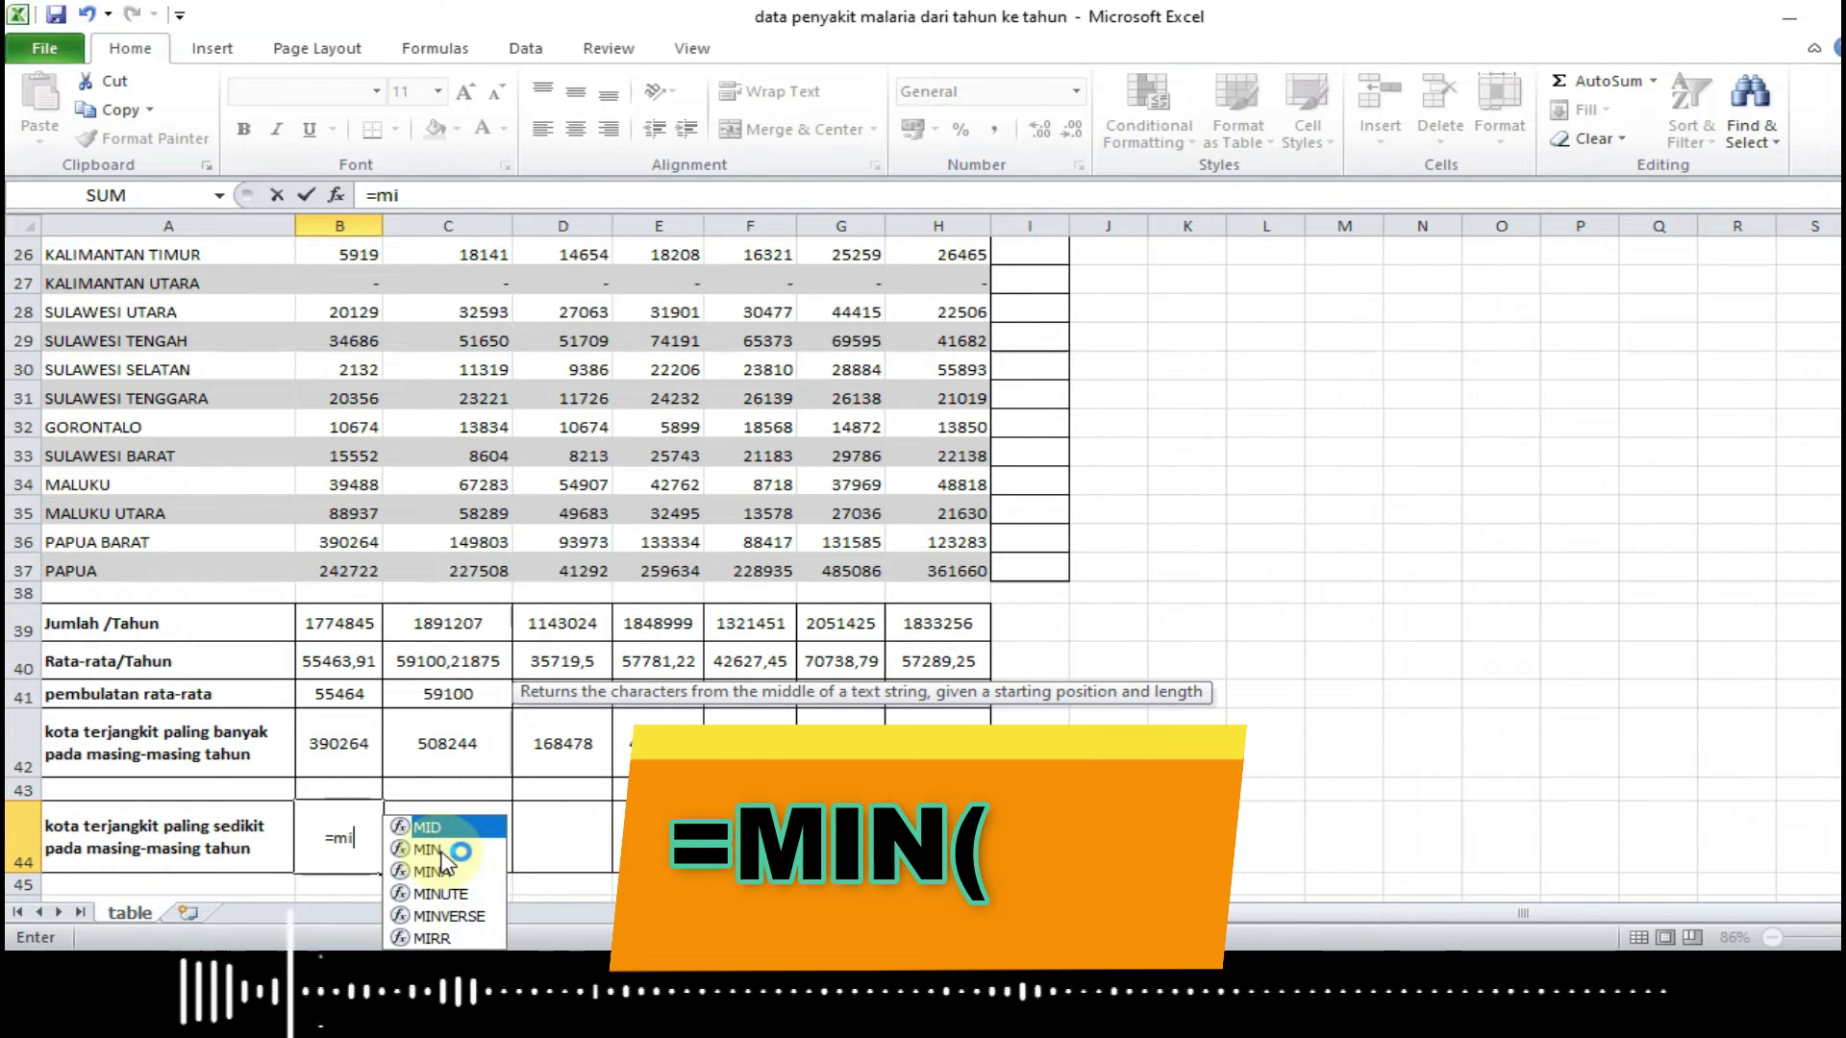
double_click(441, 852)
scroll(474, 721, up, 4)
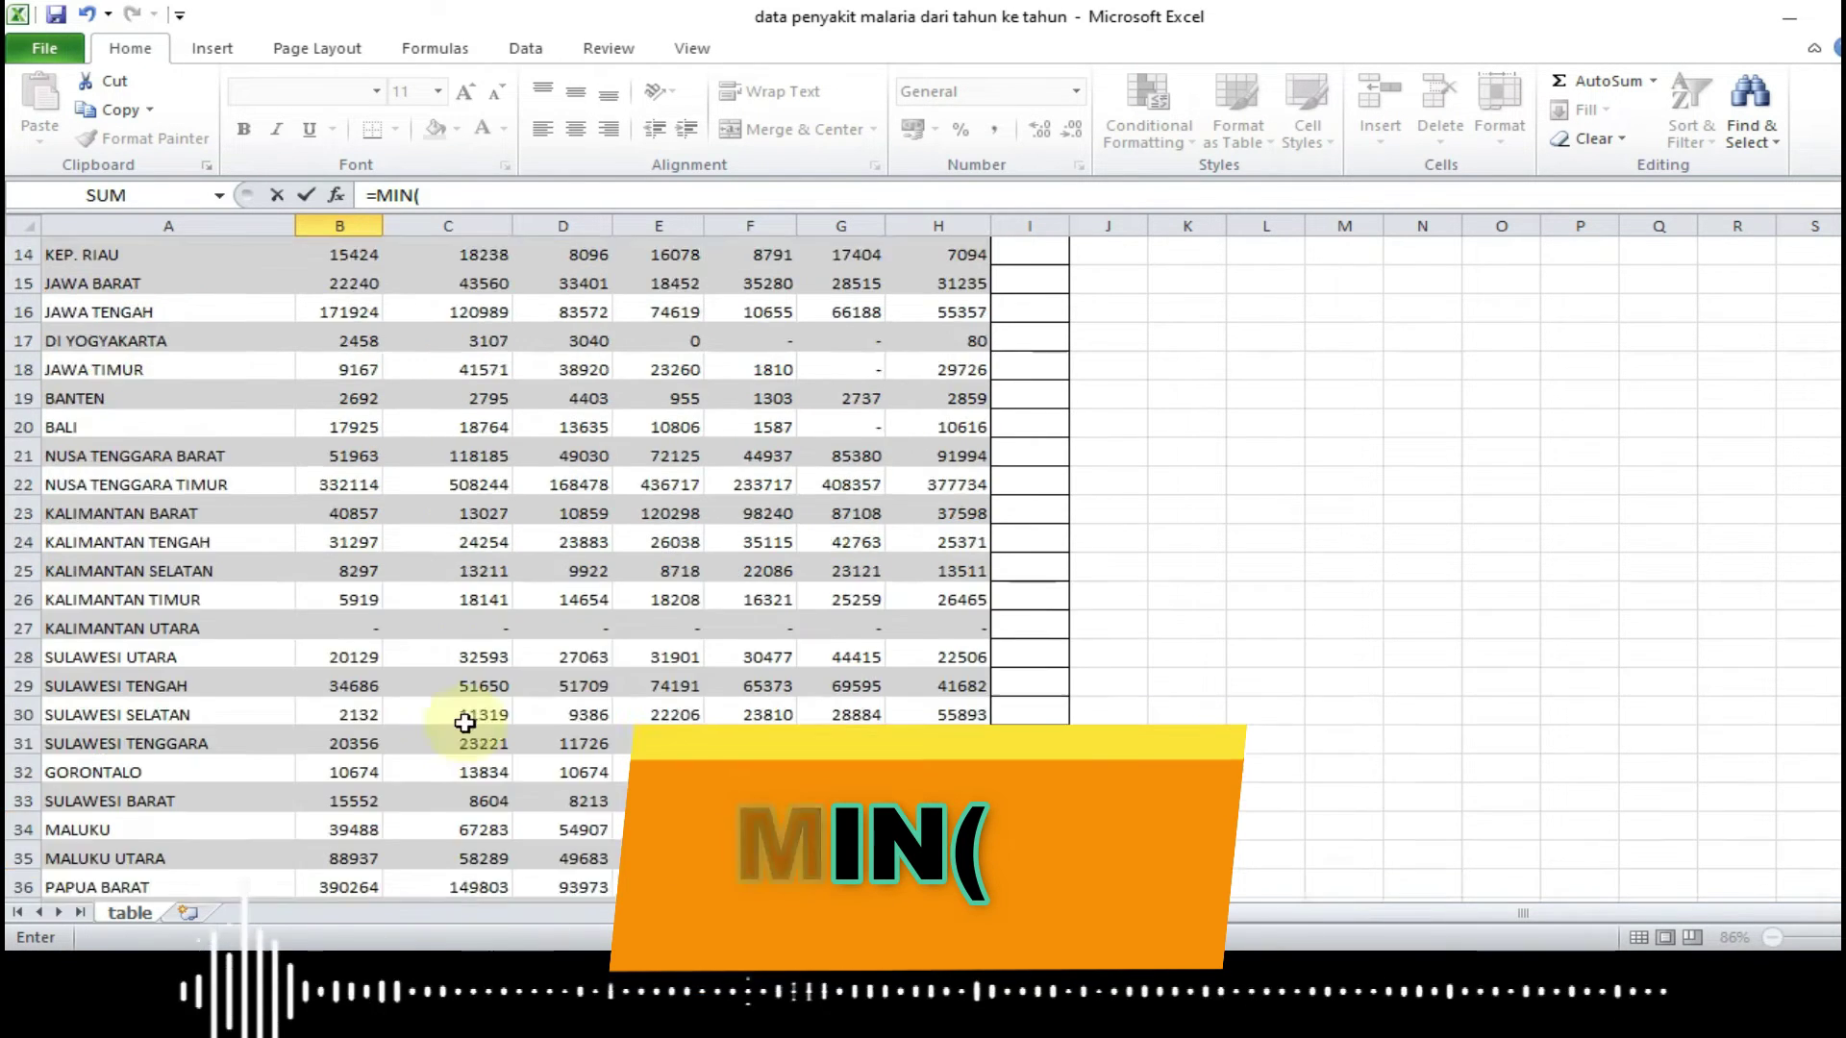
scroll(452, 708, up, 4)
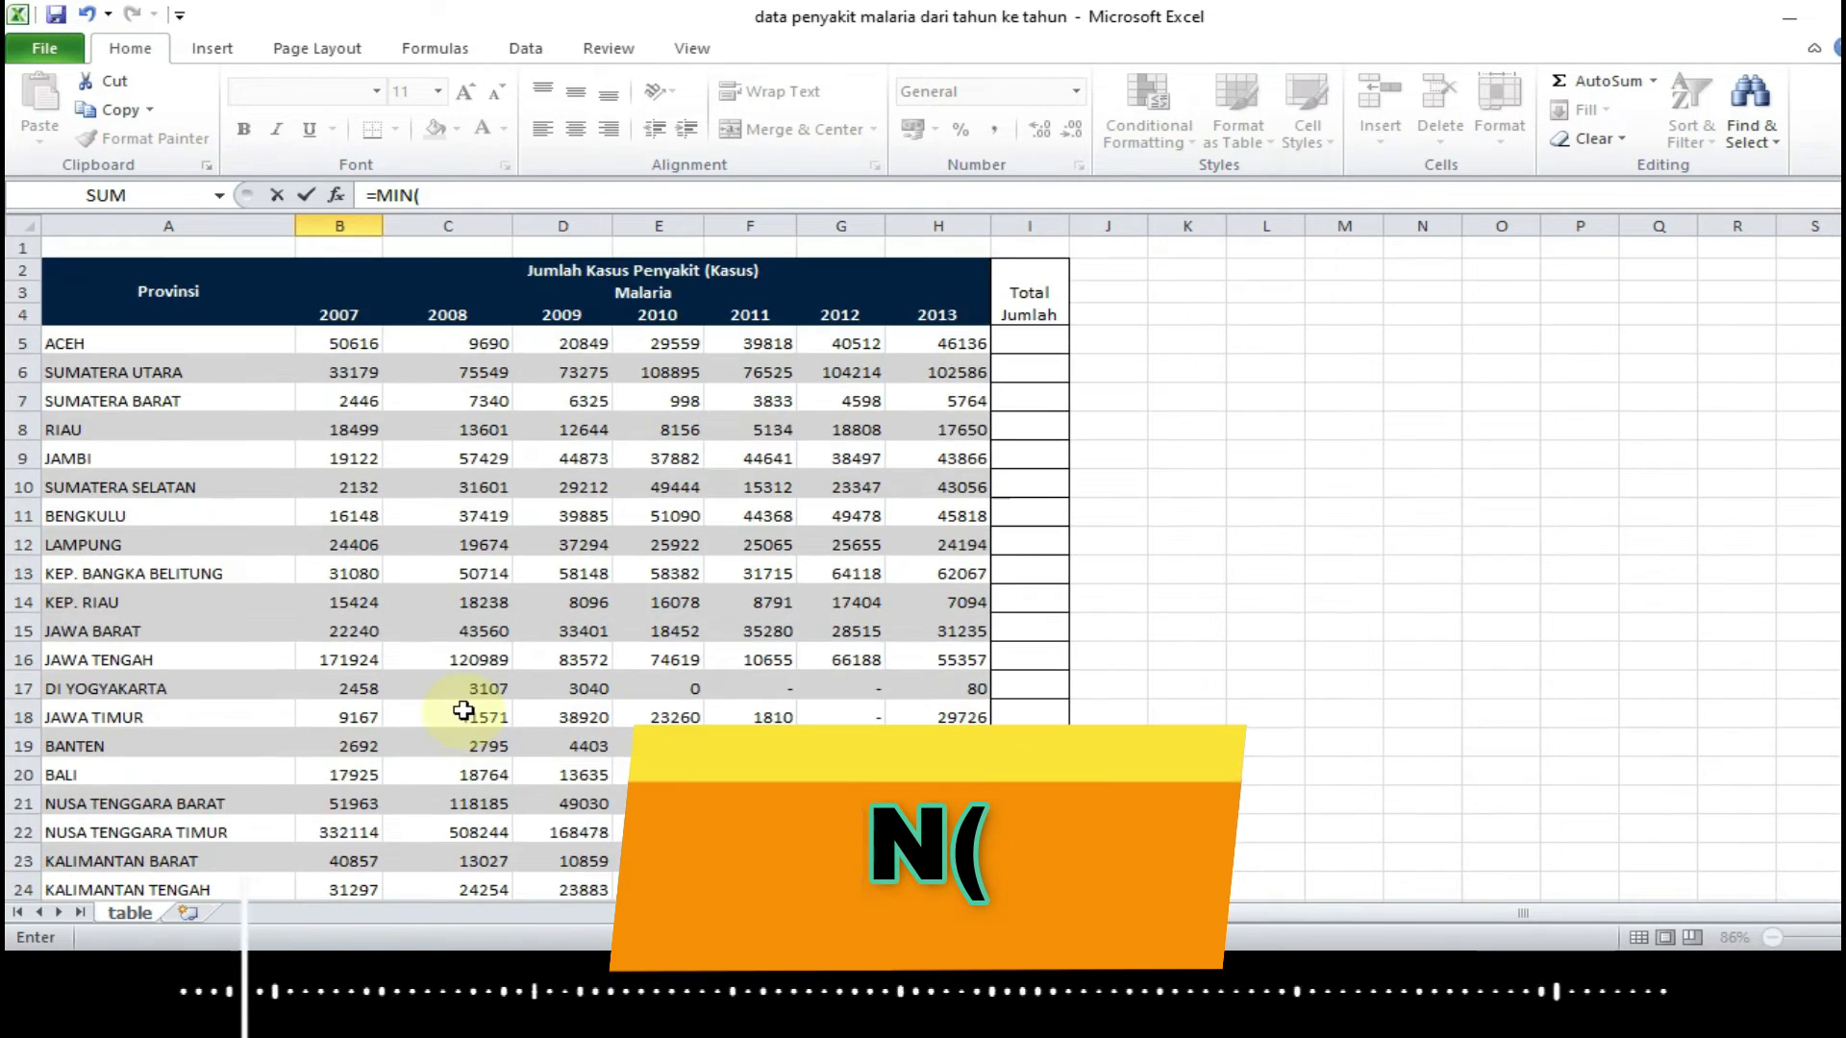
click(358, 342)
drag(357, 342, 329, 947)
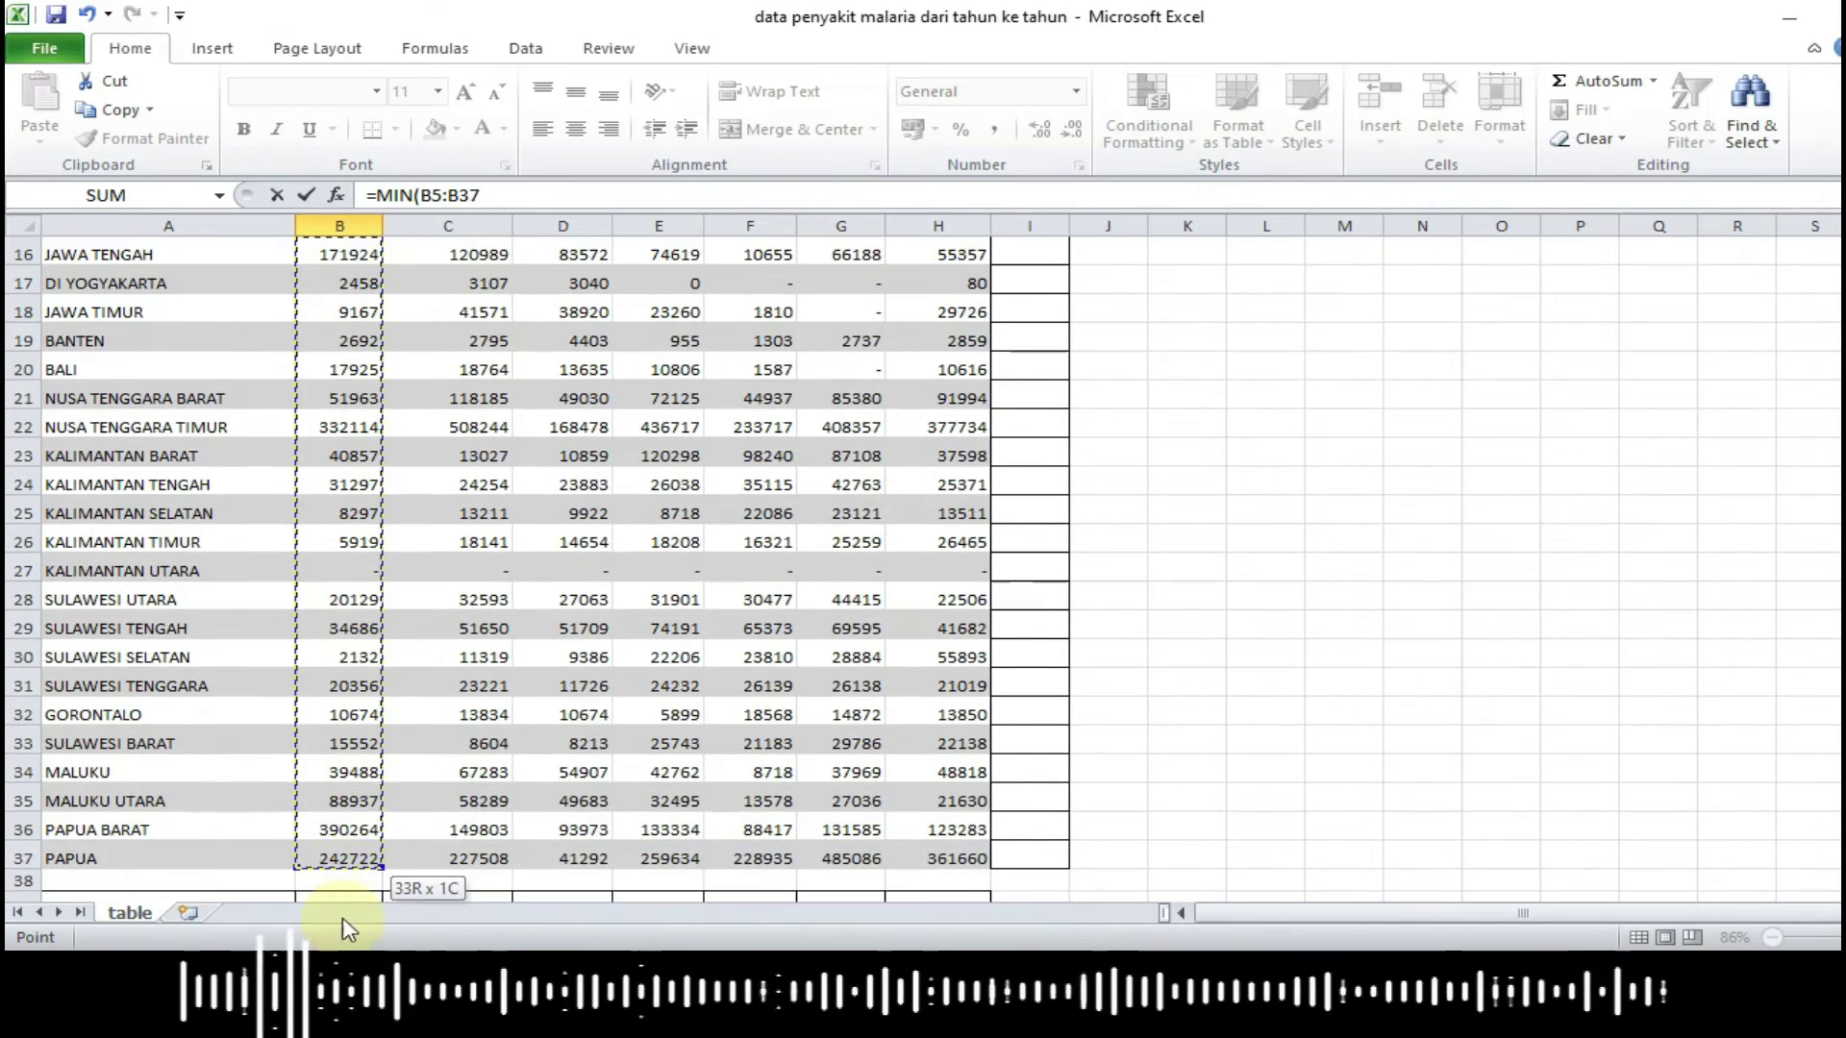
mouse_move(329, 947)
mouse_down()
mouse_move(358, 937)
mouse_move(365, 745)
mouse_up()
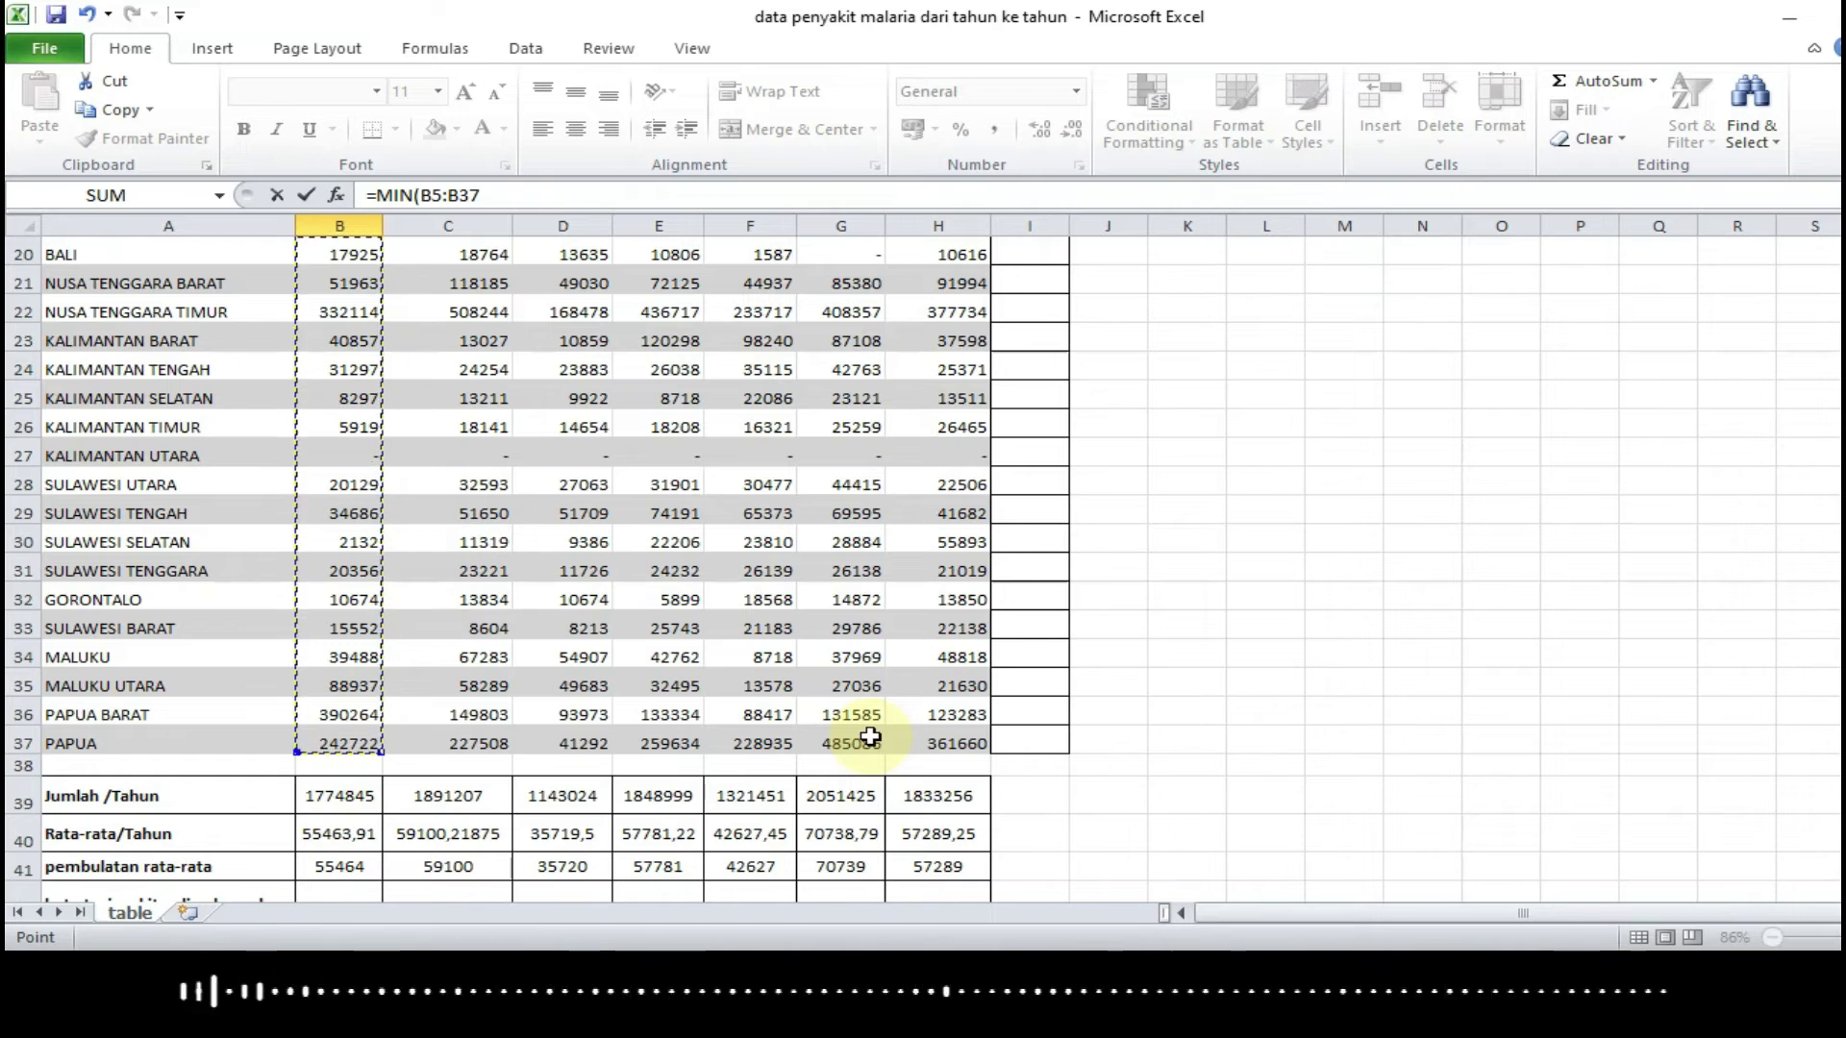
key(Return)
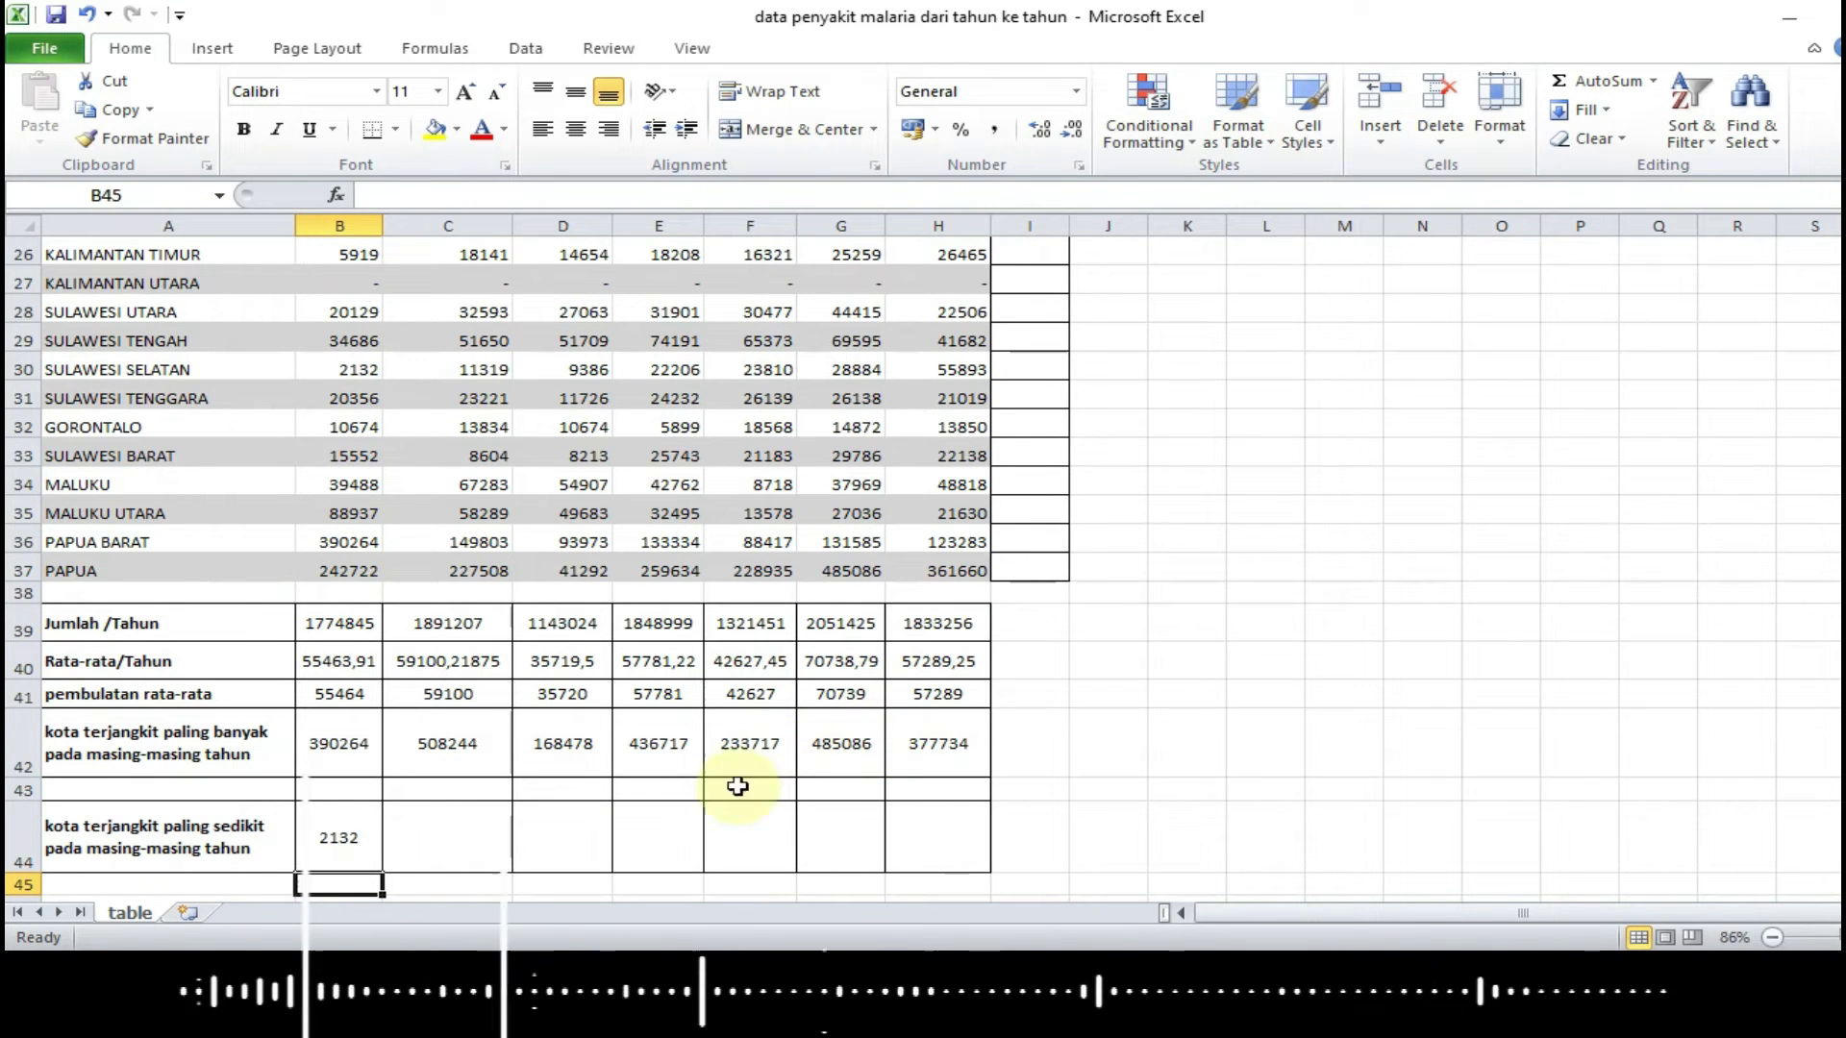
Fill the MIN formula across to H44, ending with 80 for 2013
click(361, 843)
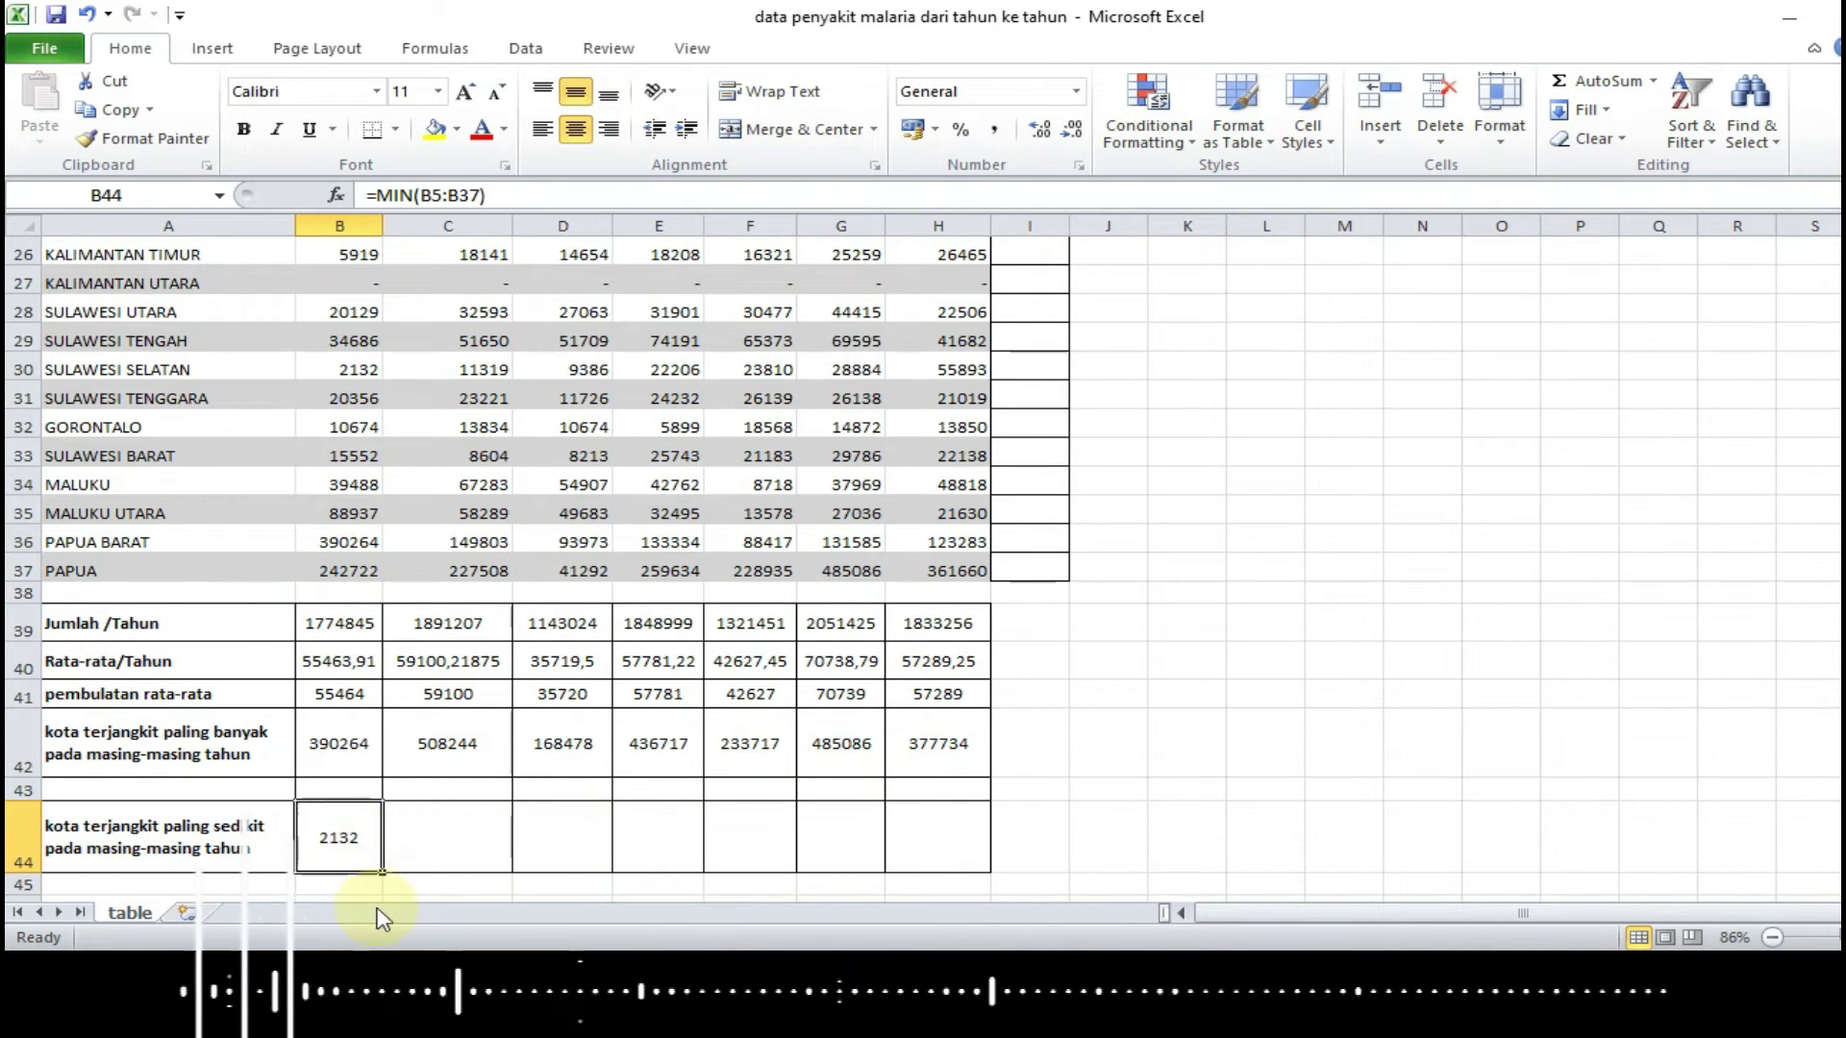
drag(389, 890, 951, 876)
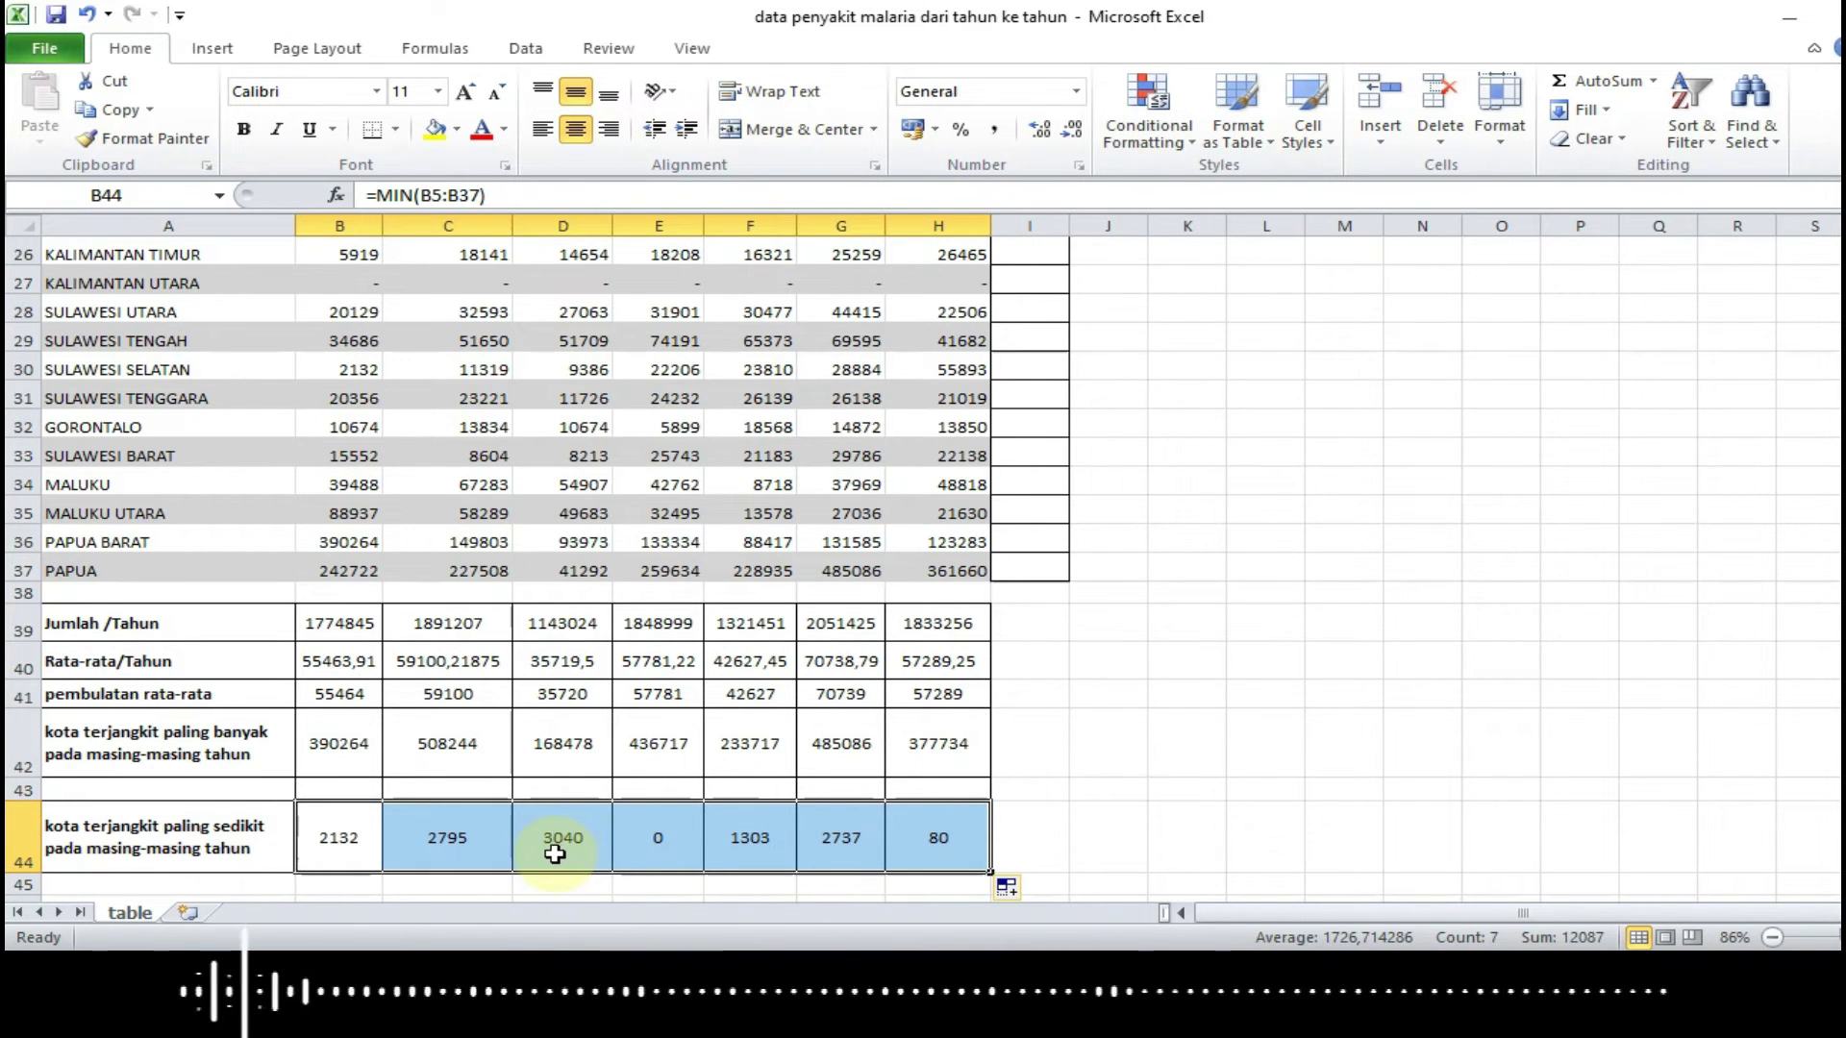
click(346, 750)
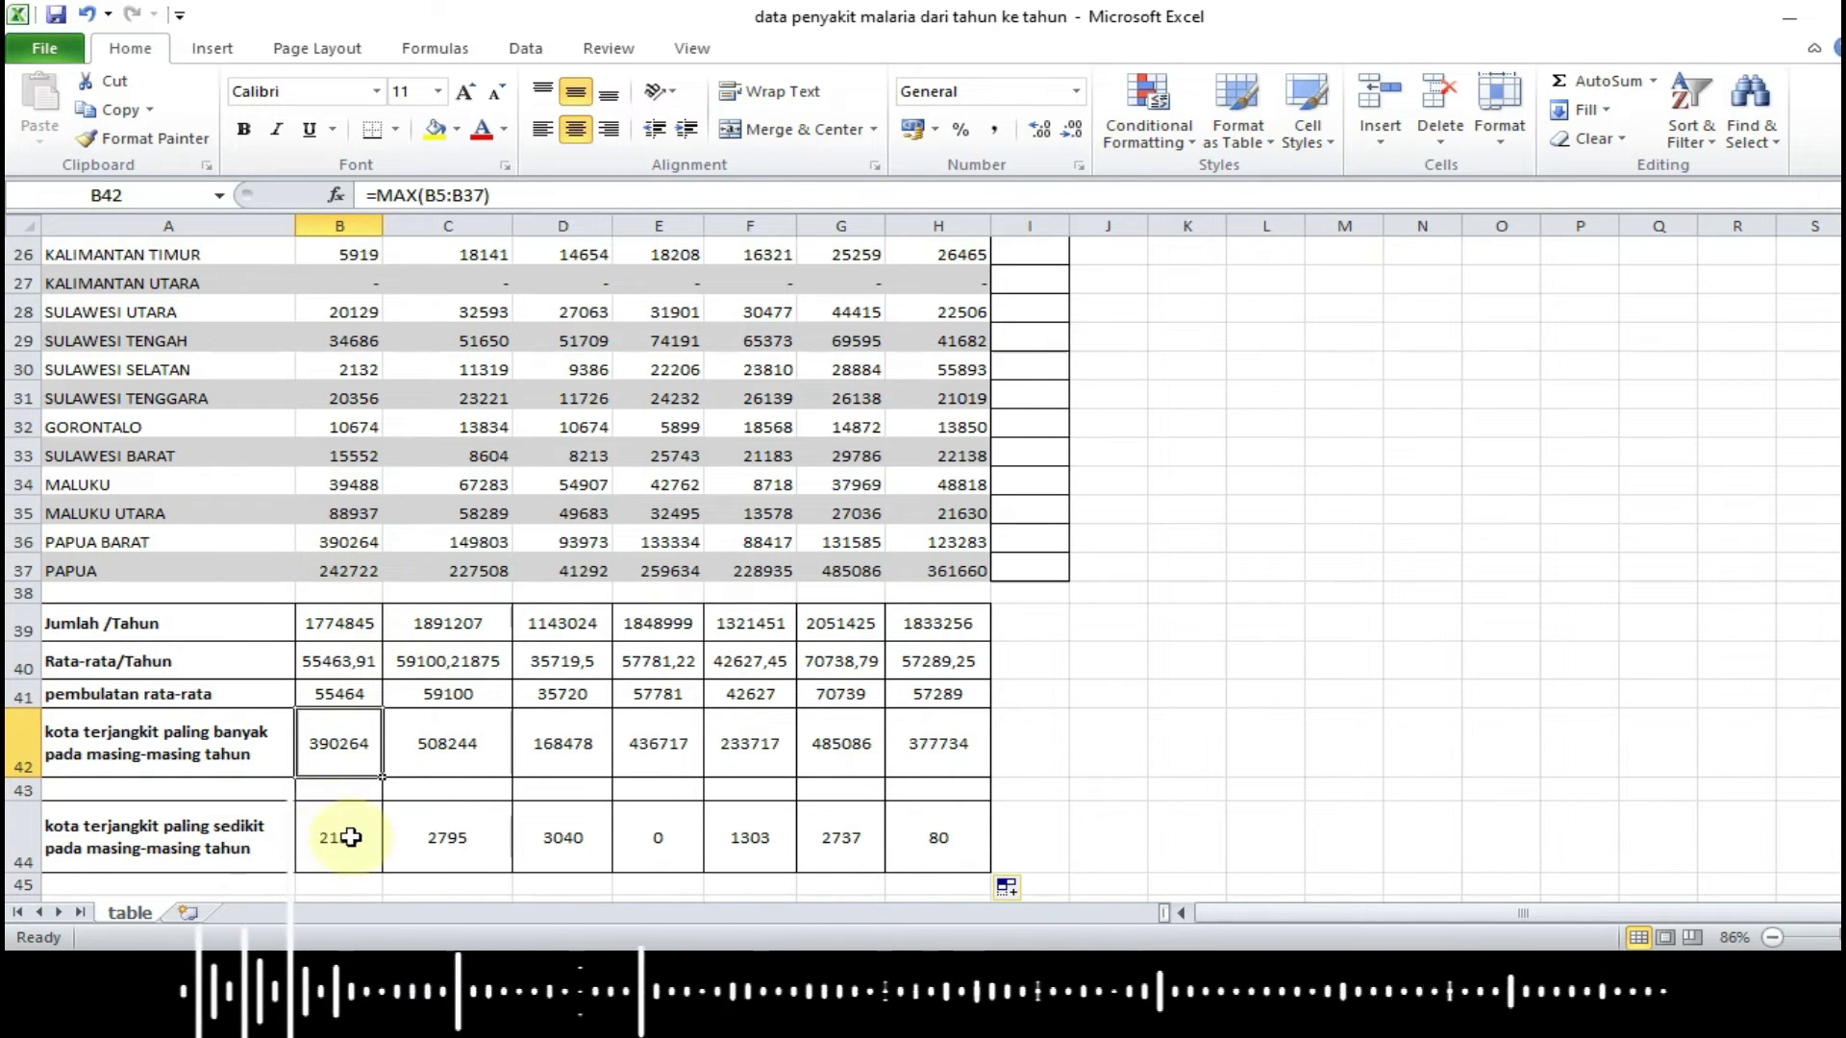
click(352, 845)
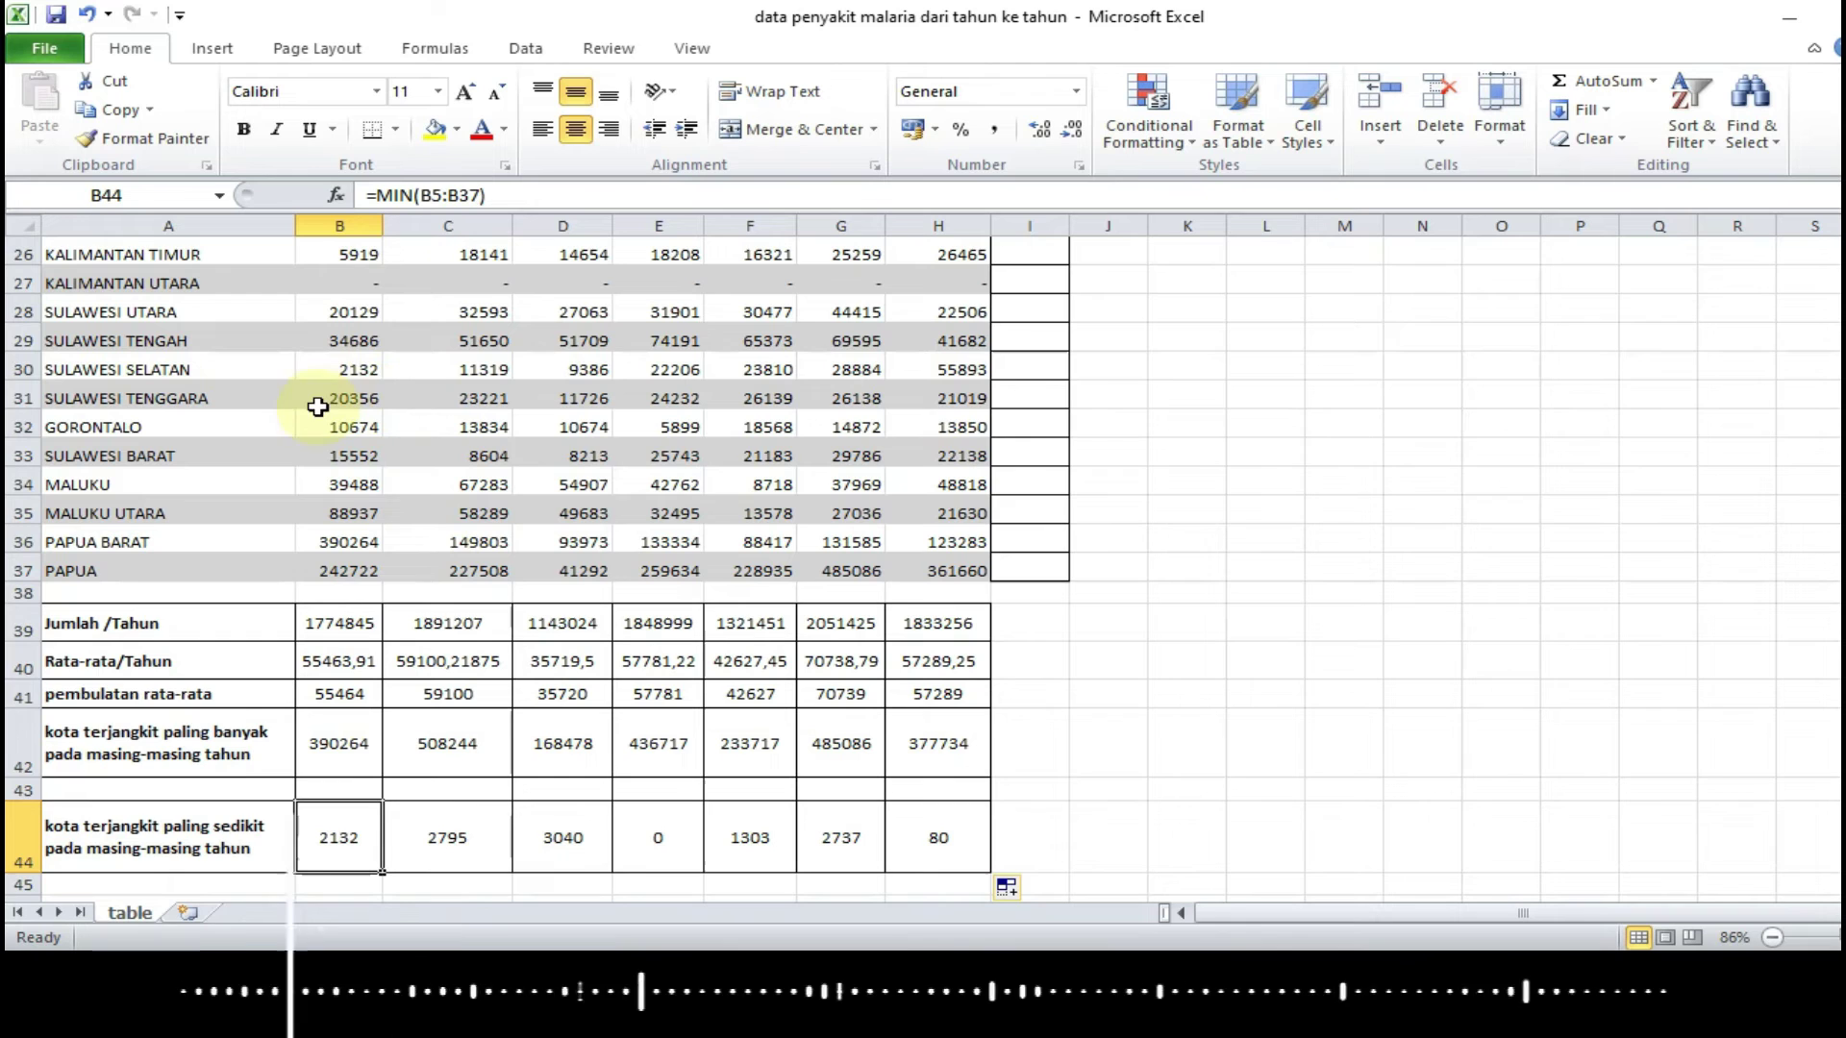
click(332, 371)
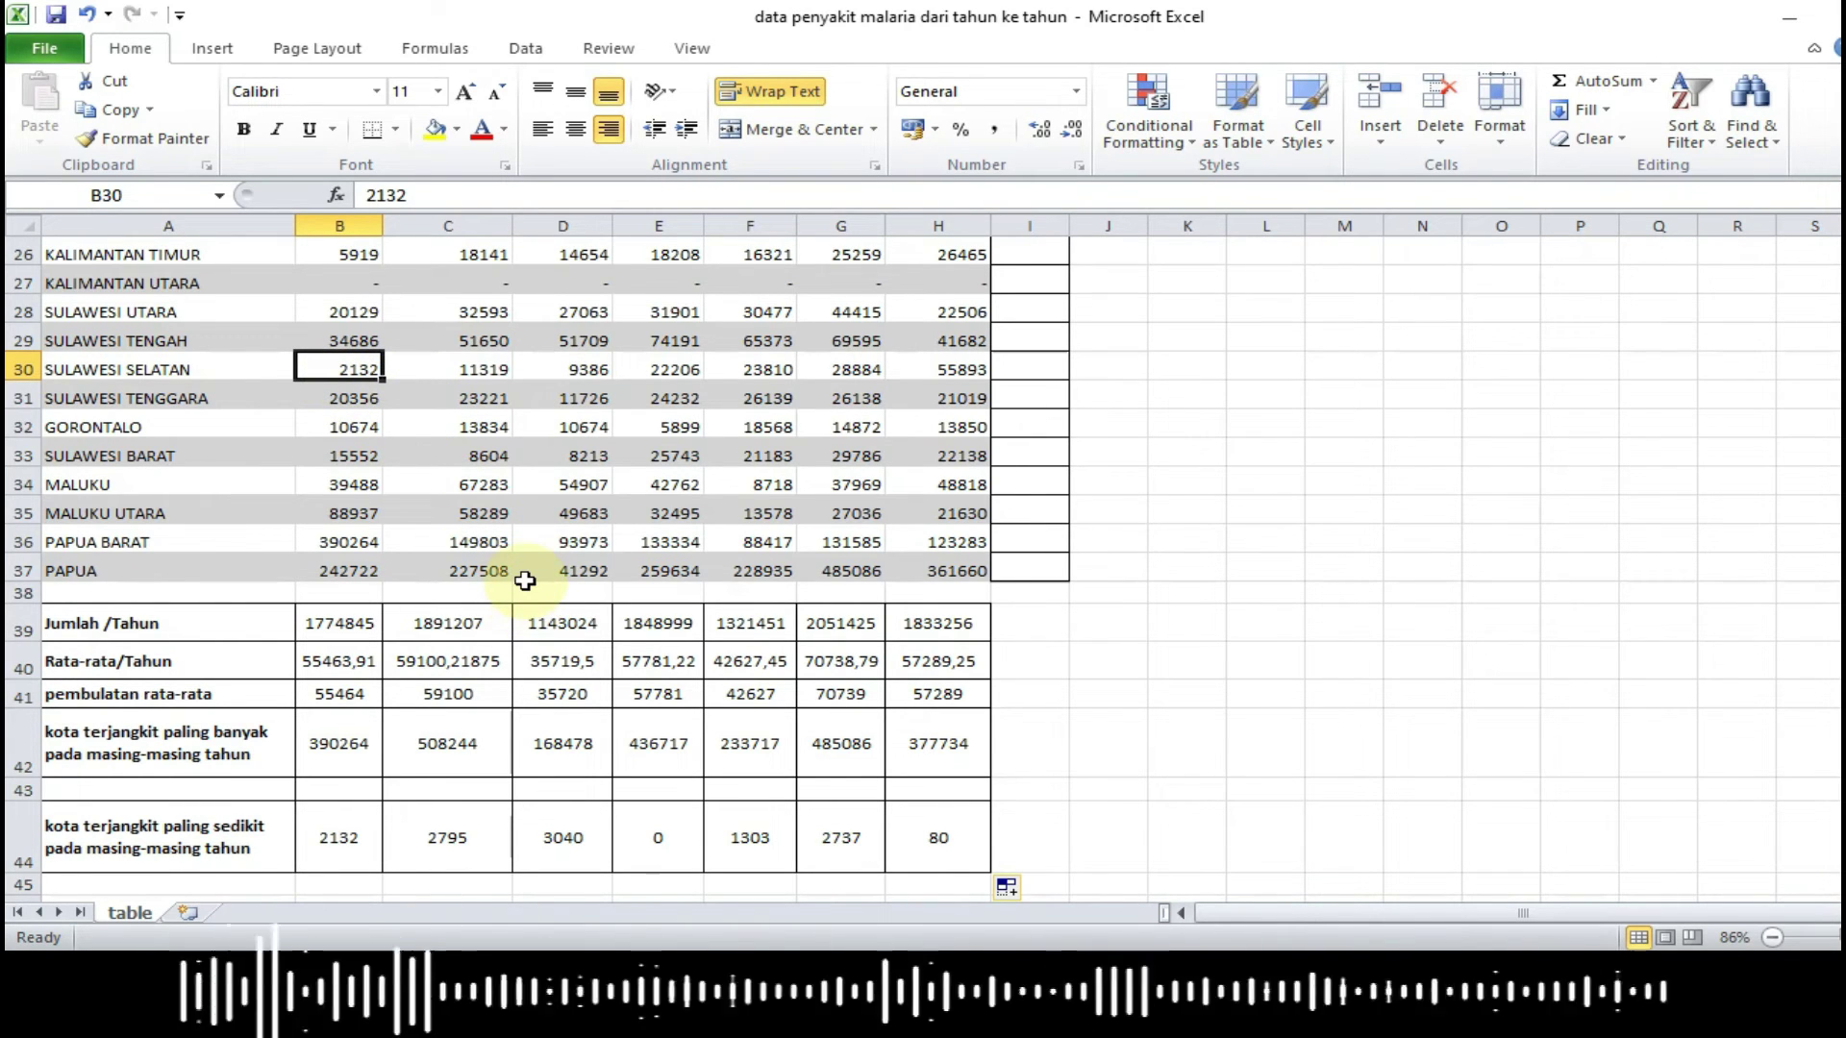
key(Down)
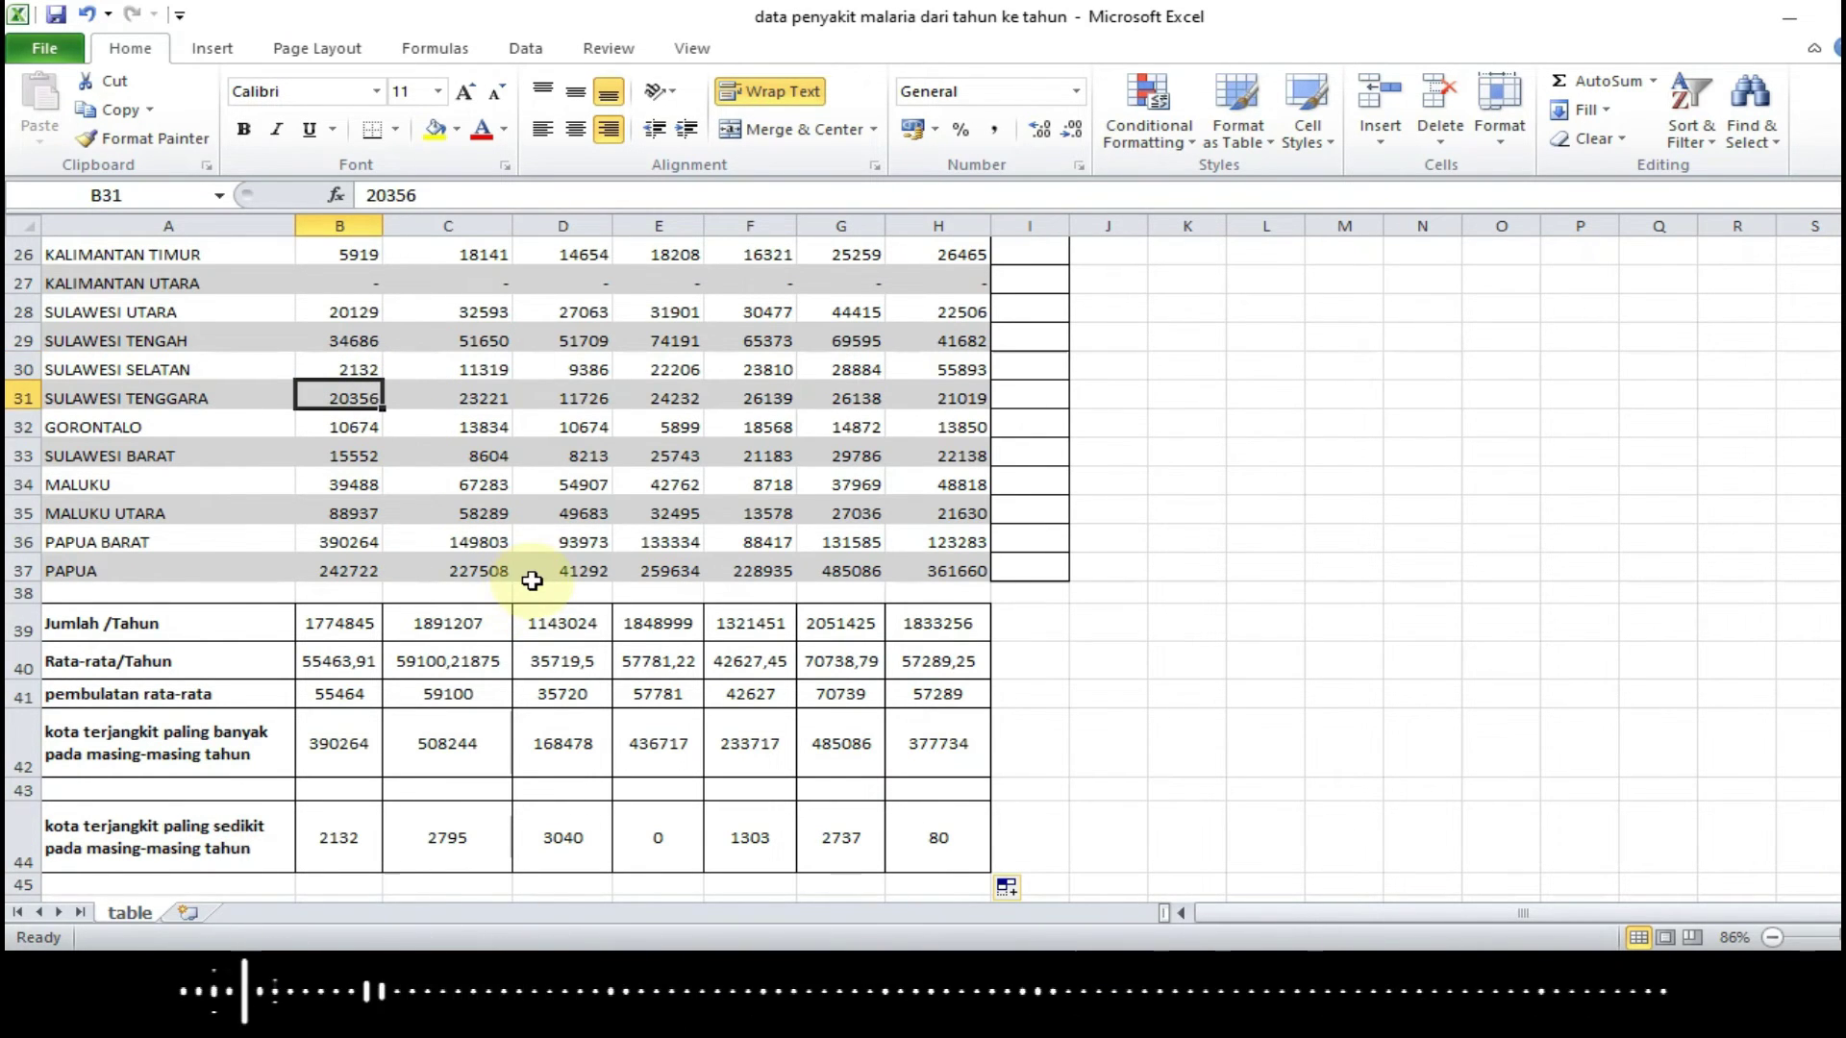
scroll(1115, 646, up, 3)
scroll(1118, 645, up, 5)
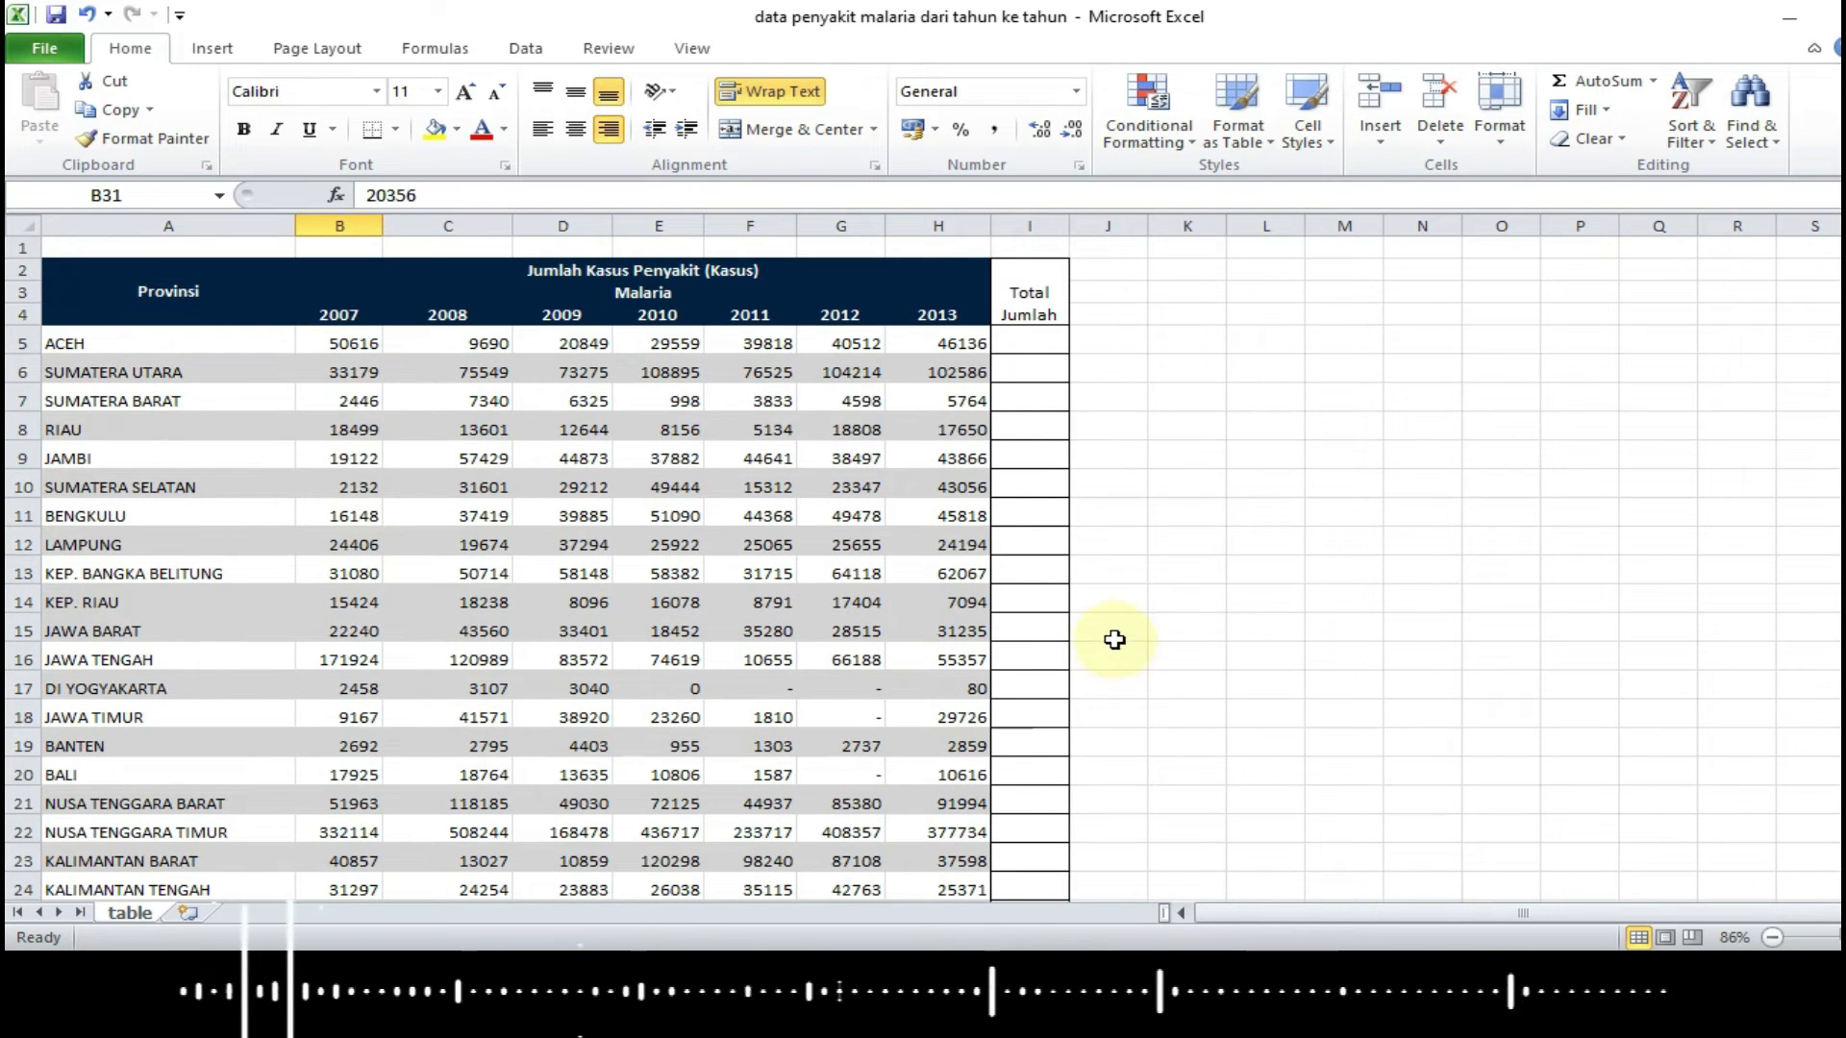
Enter =SUM(B5:H5) in I5 to total Aceh's cases, 237180
click(1039, 343)
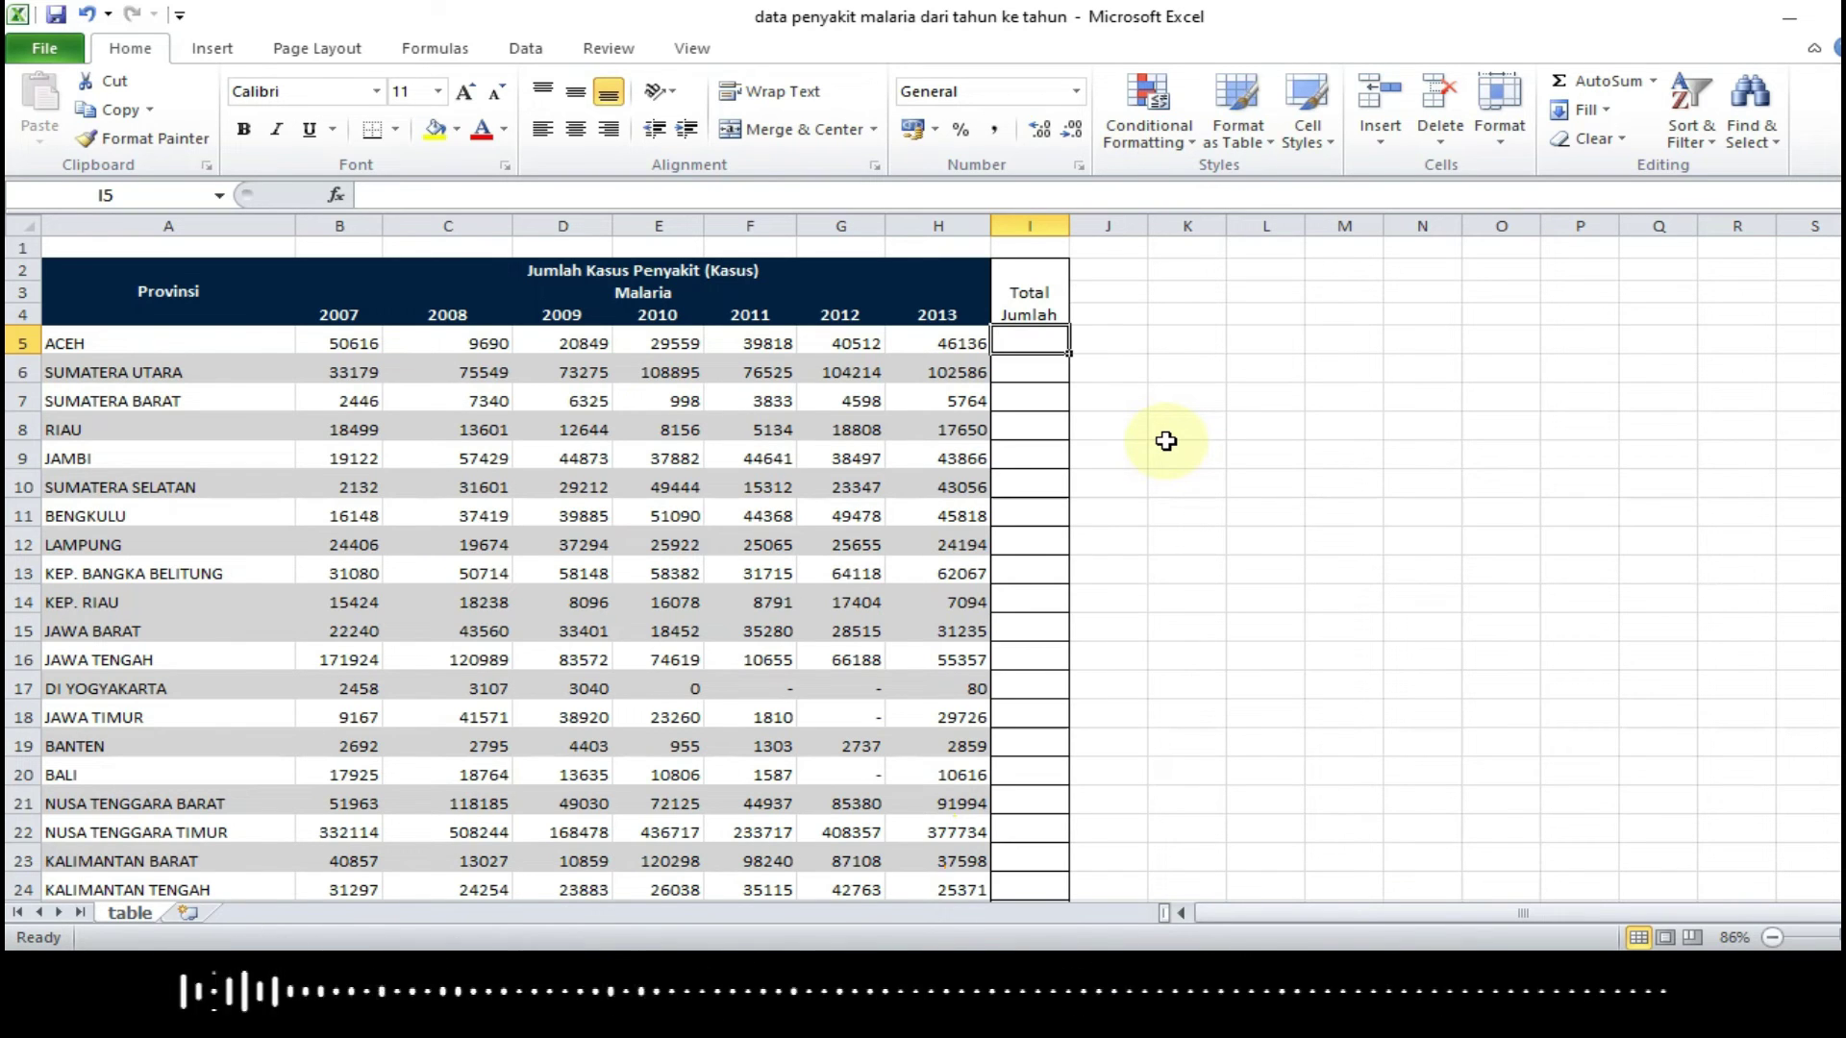
text(=)
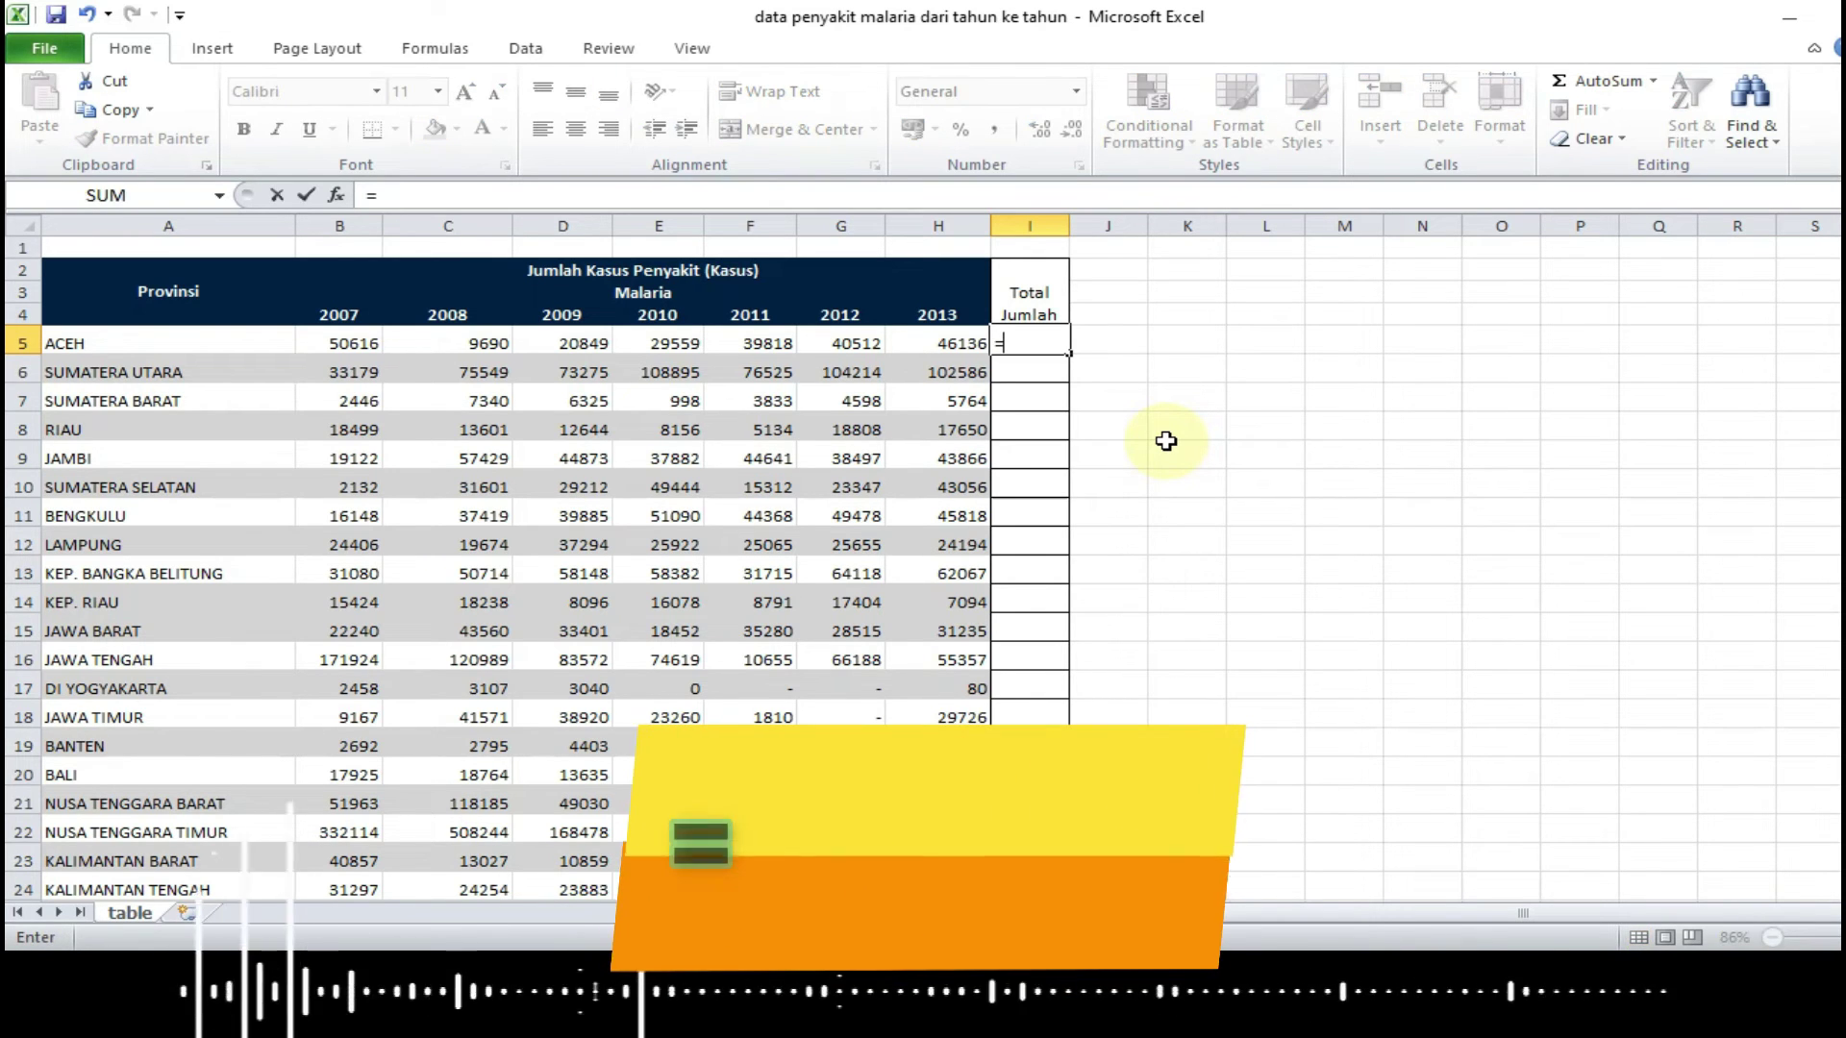
text(sum)
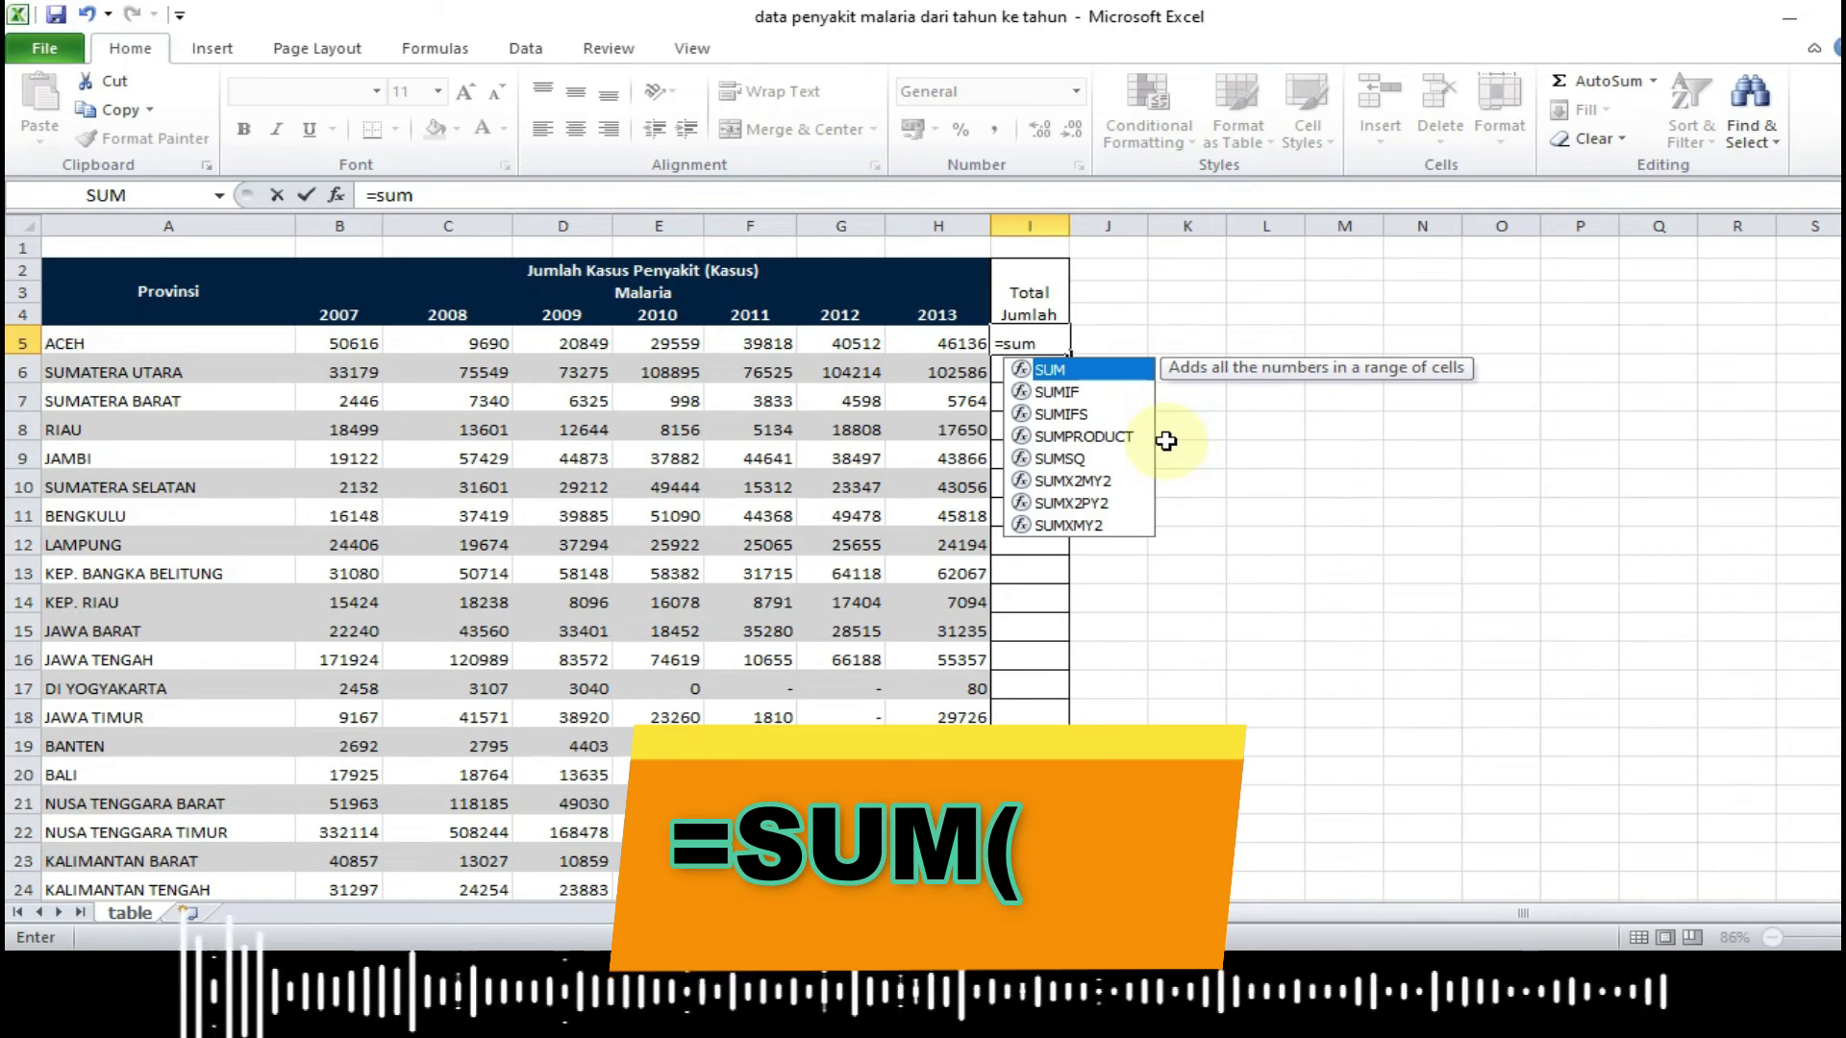
double_click(1060, 373)
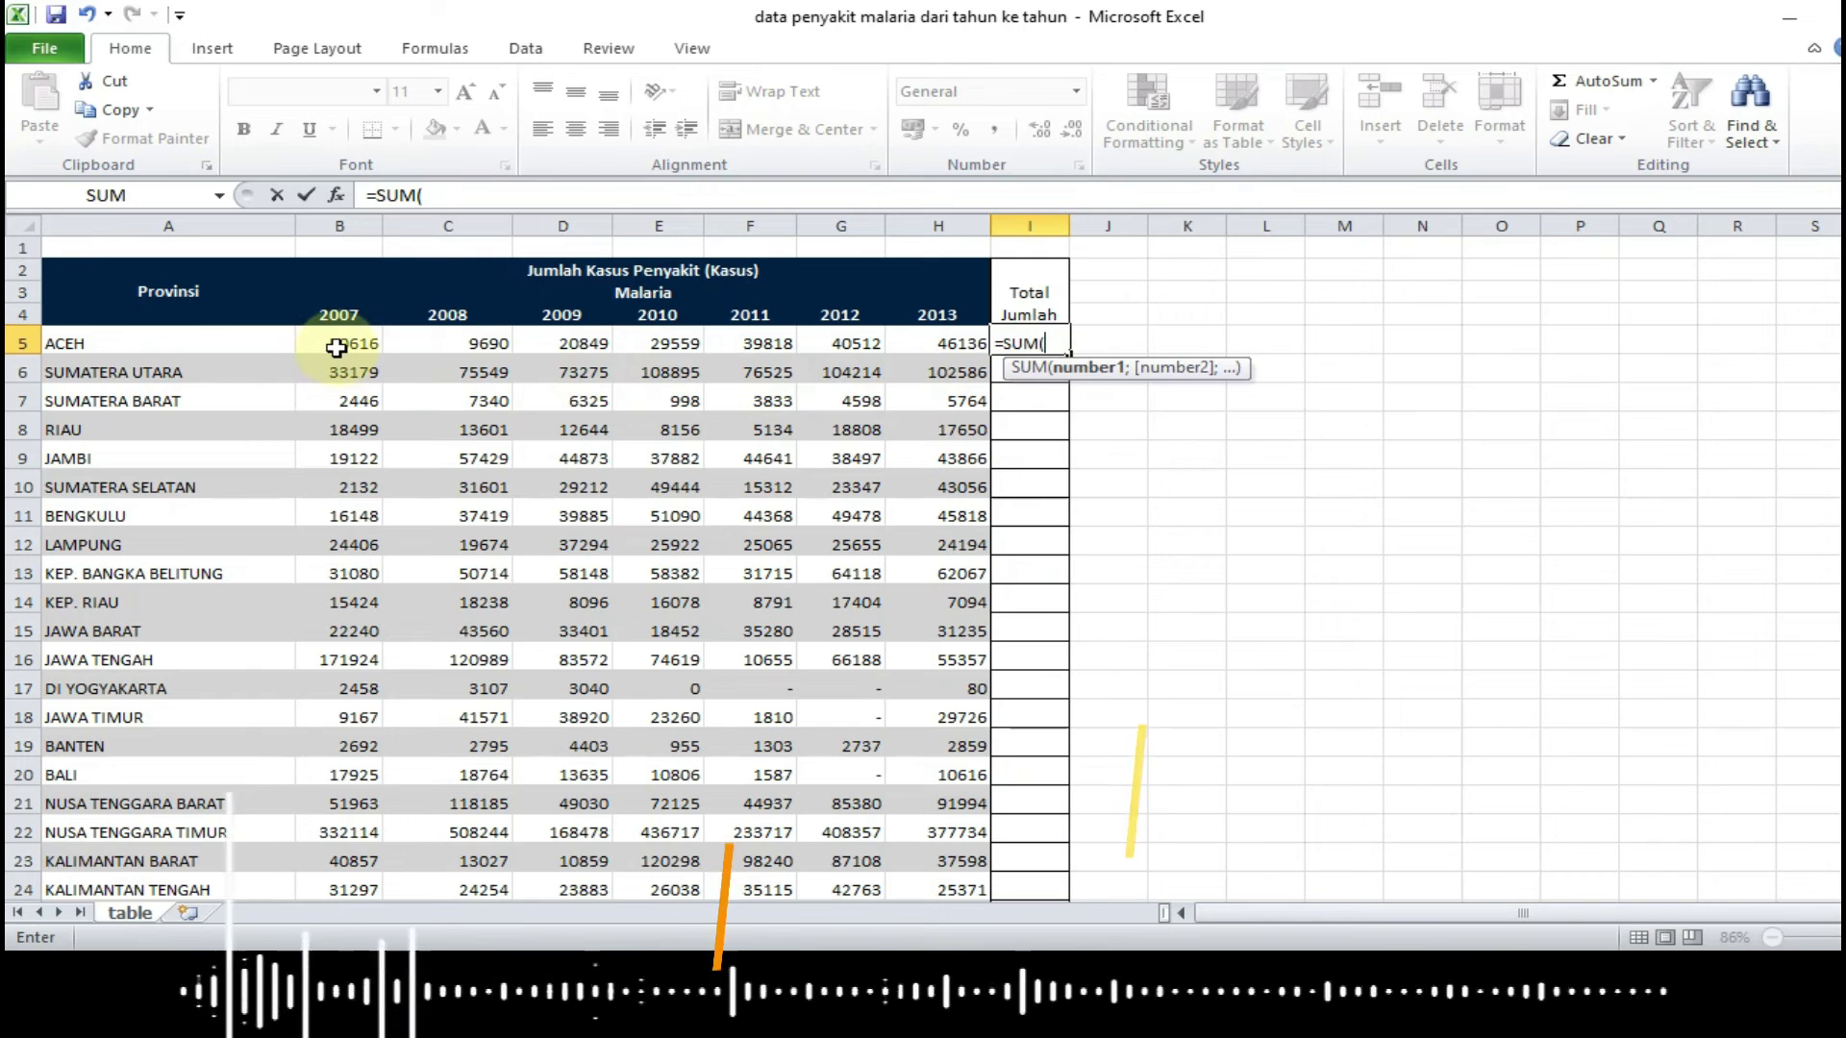
drag(335, 344, 942, 346)
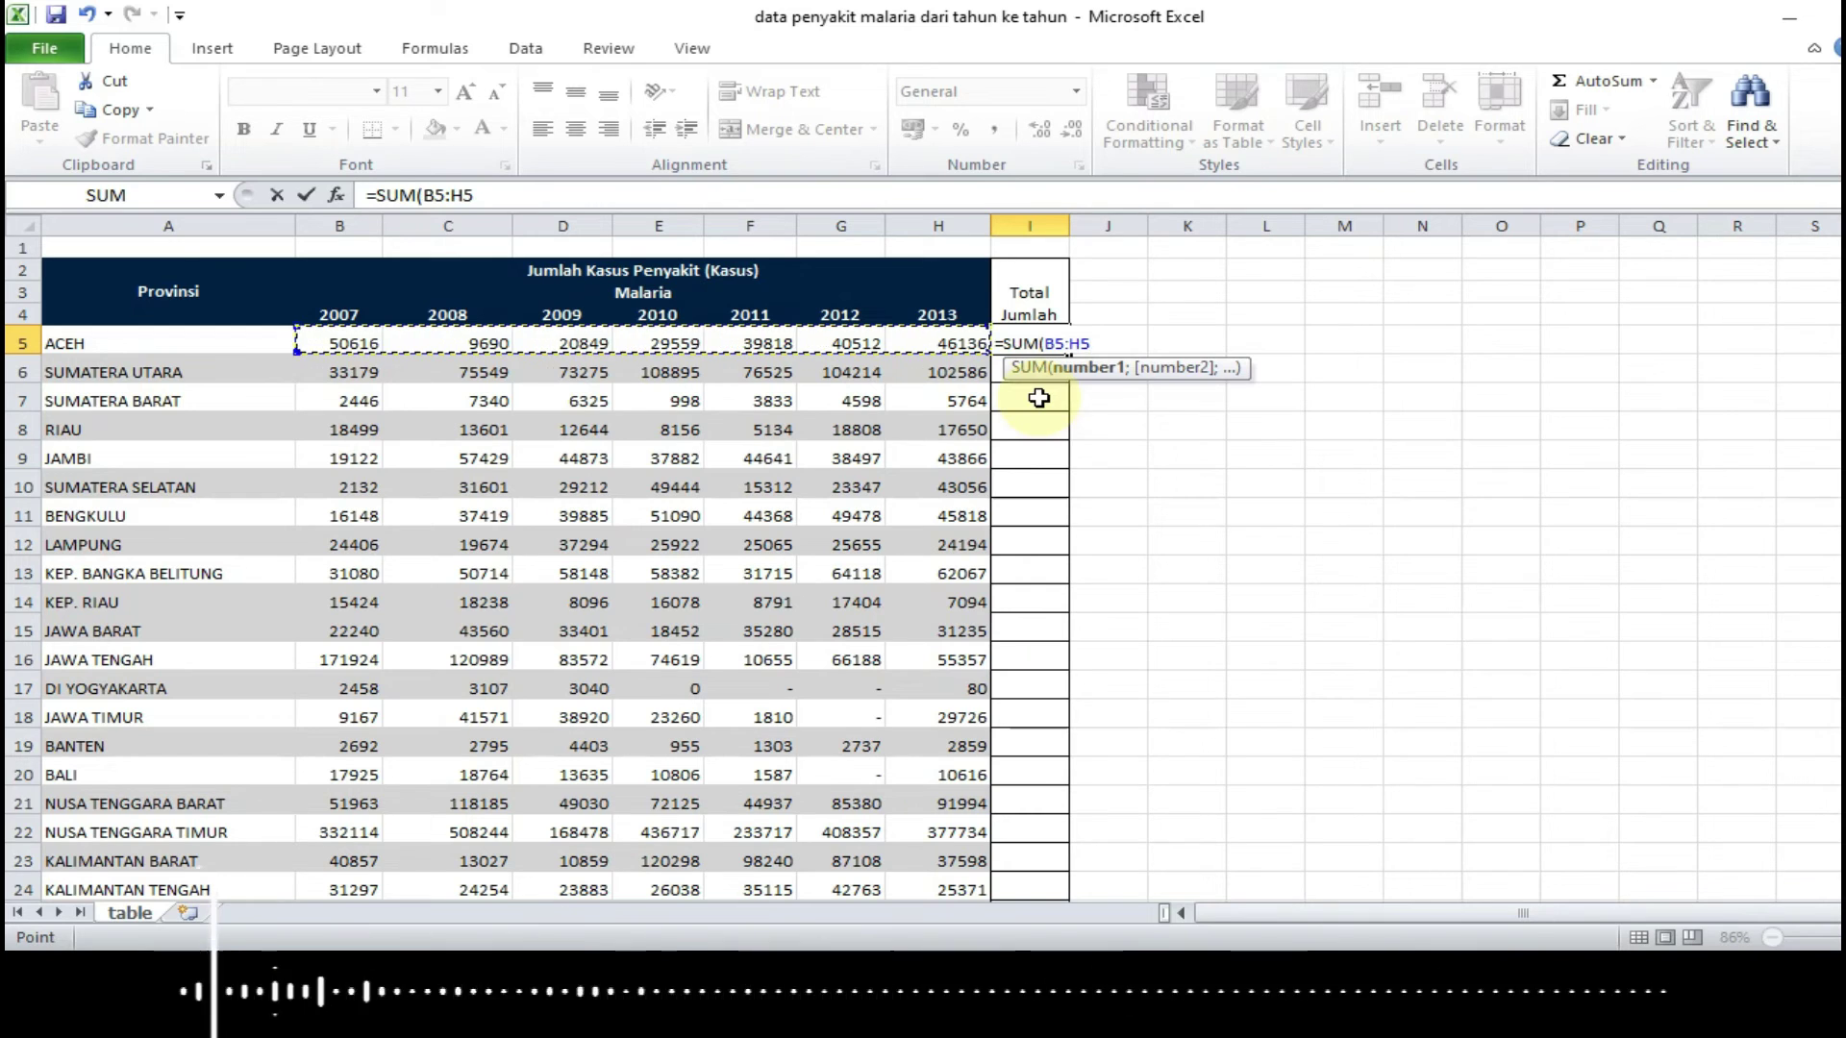
key(Return)
Fill the SUM formula down column I through PAPUA in row 37
click(1034, 343)
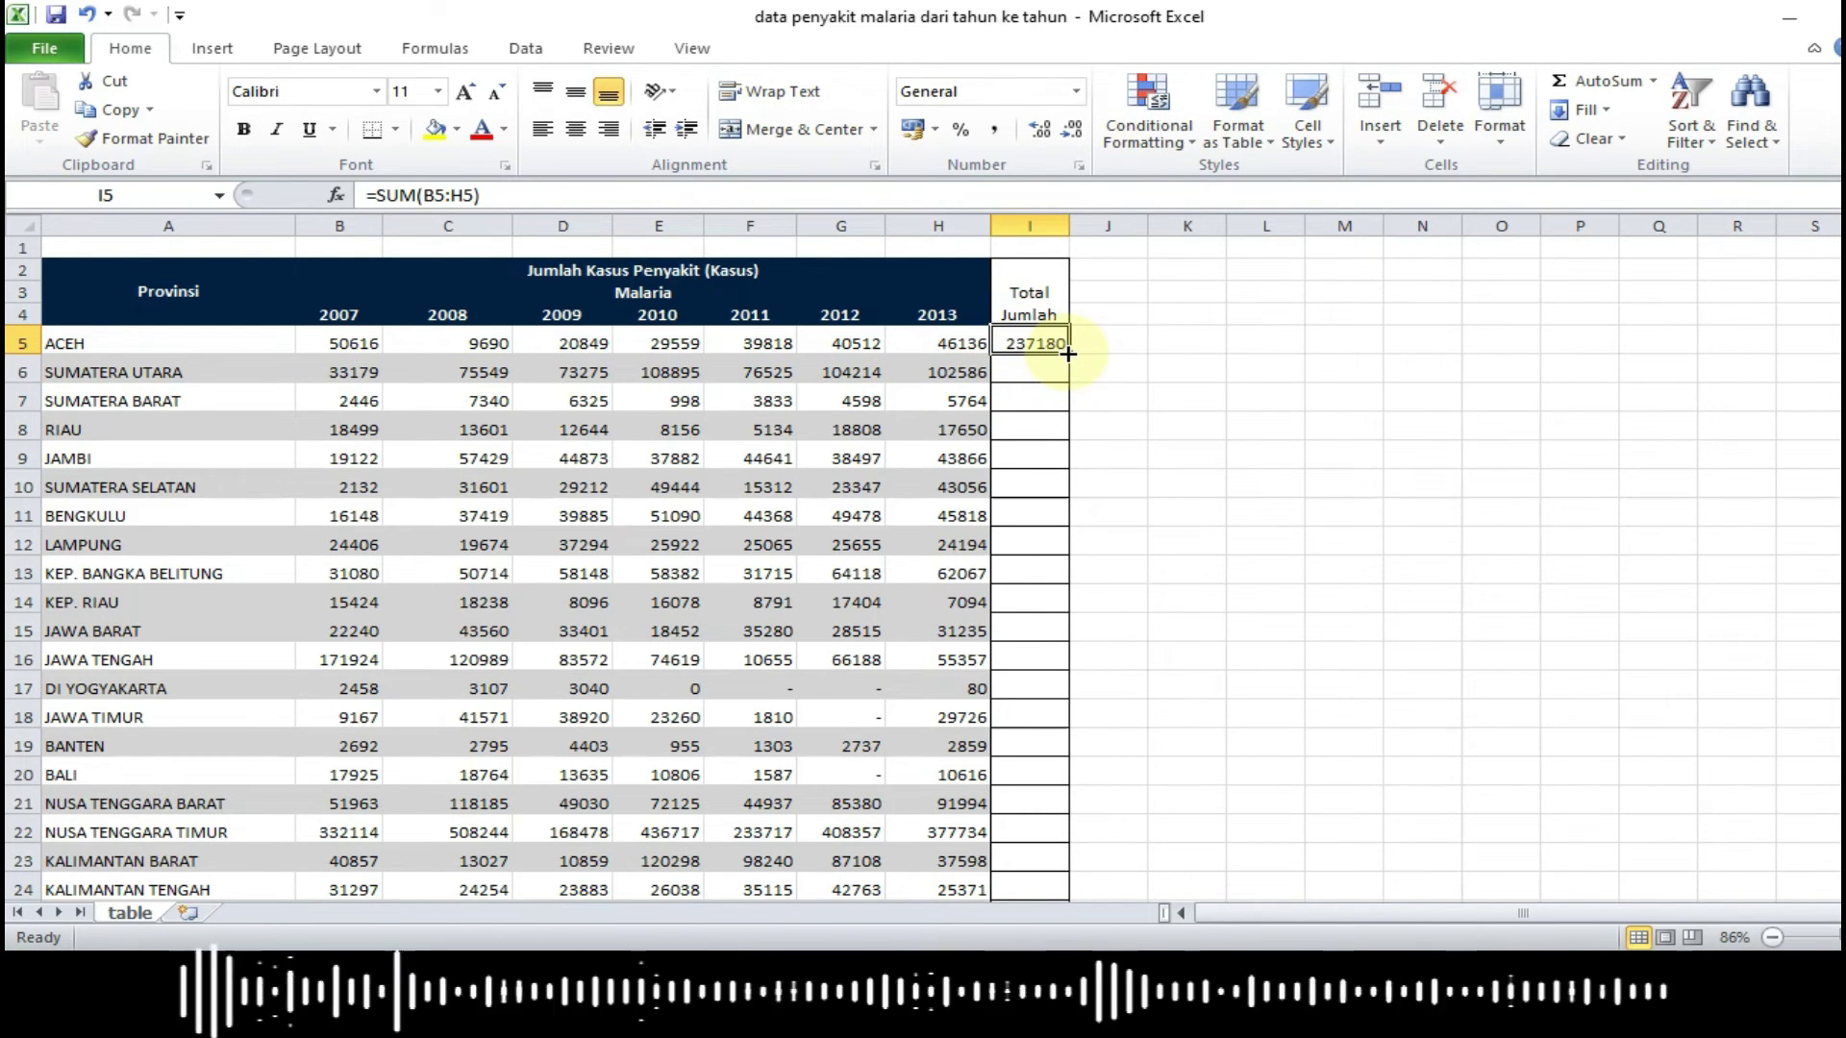
drag(1068, 354, 1083, 931)
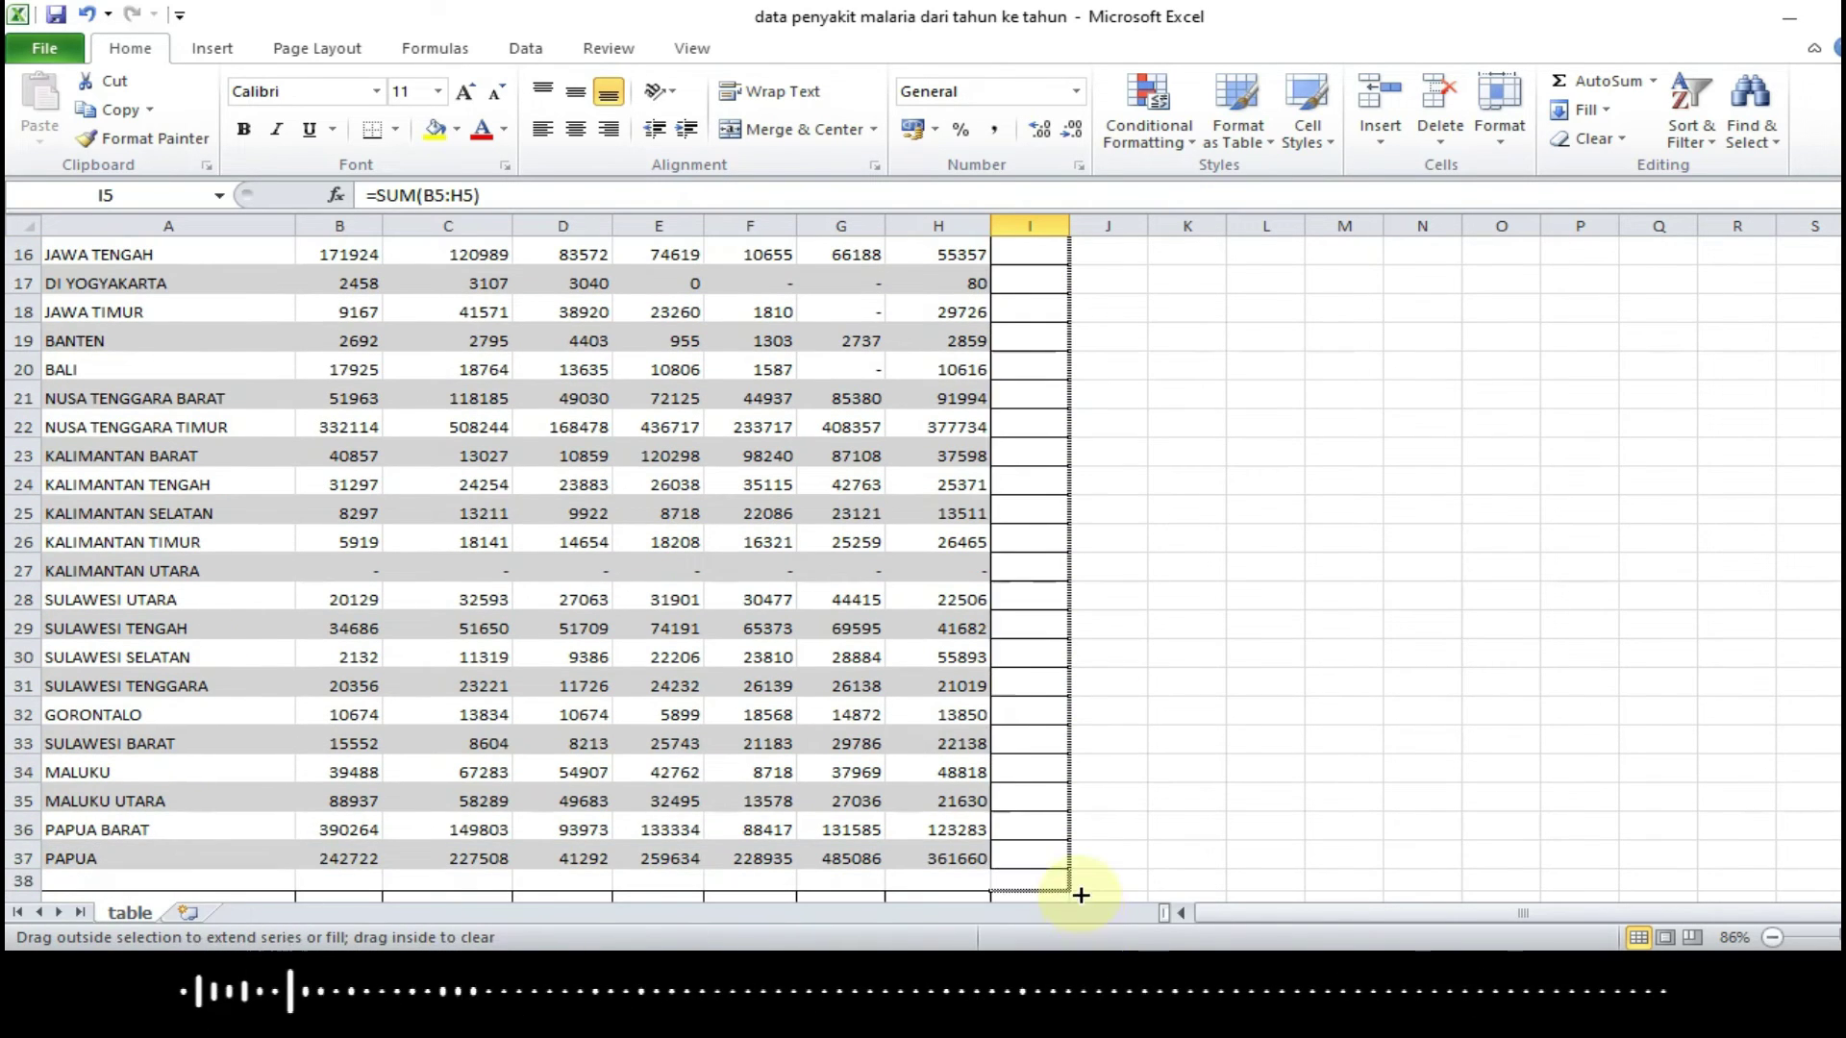
drag(1083, 930, 1074, 869)
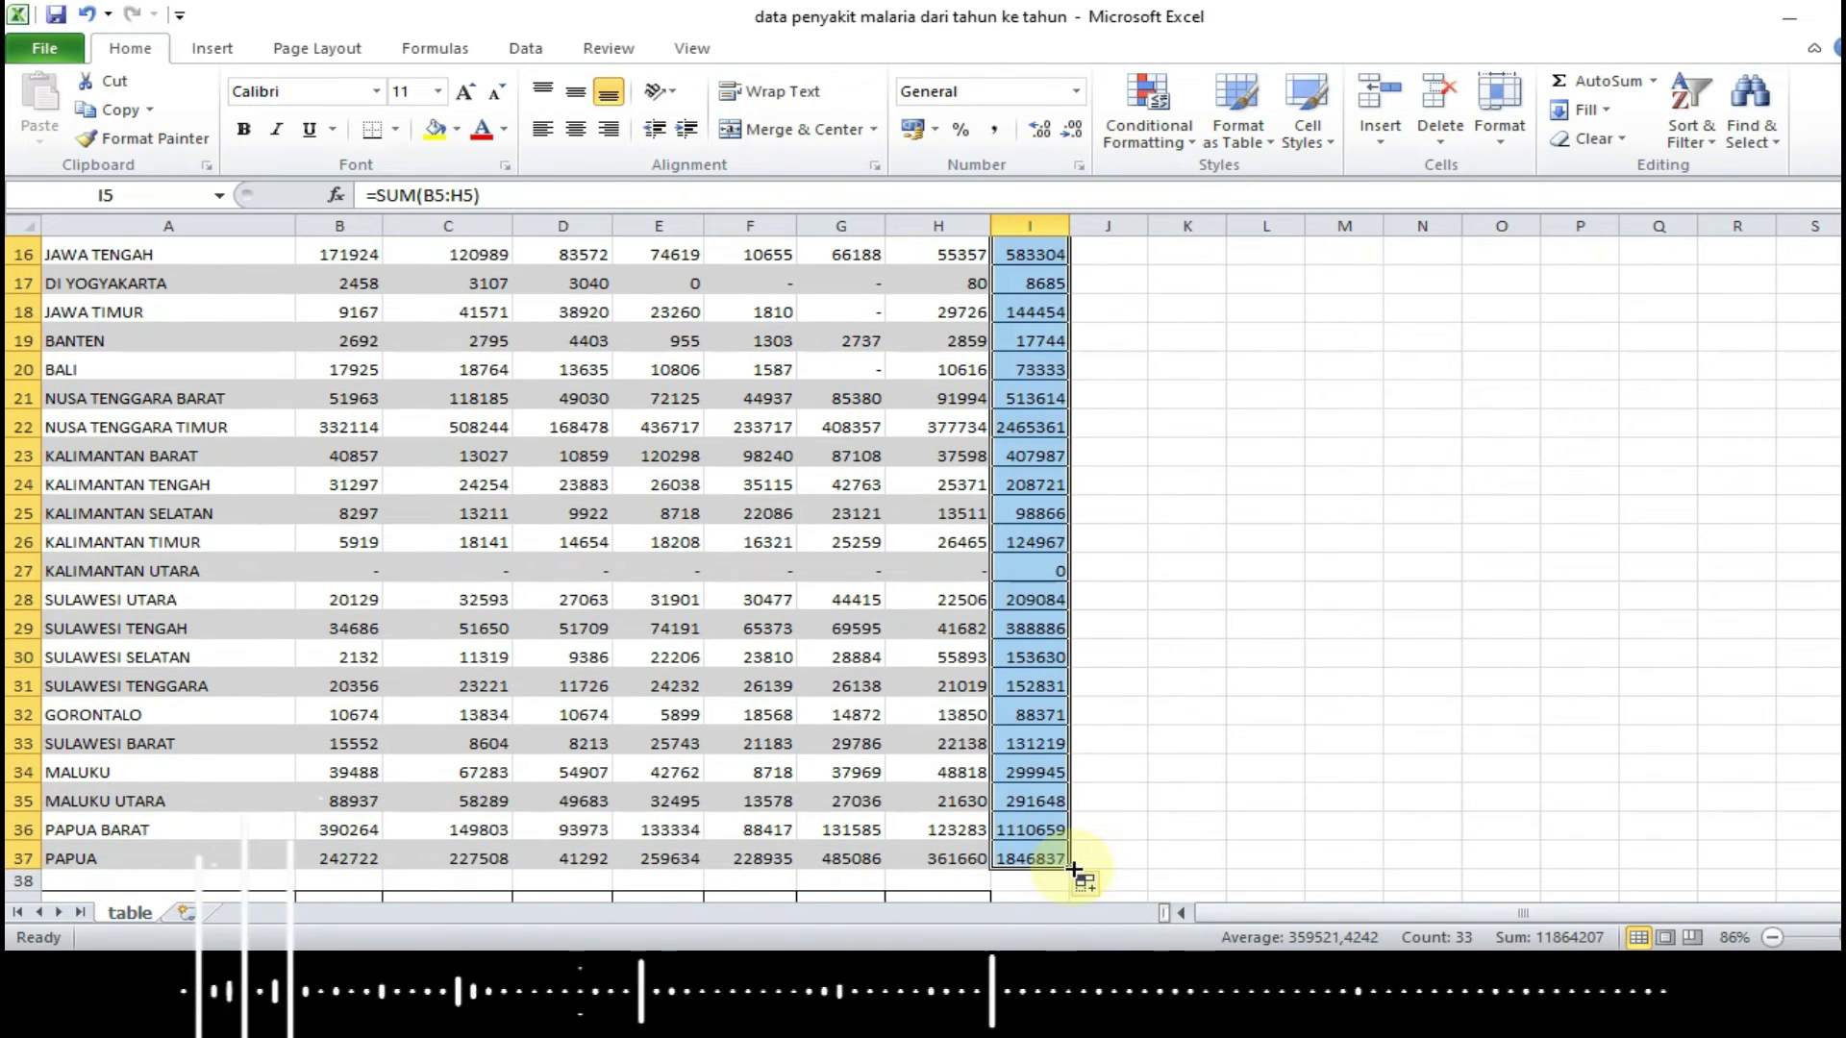
scroll(1205, 670, up, 5)
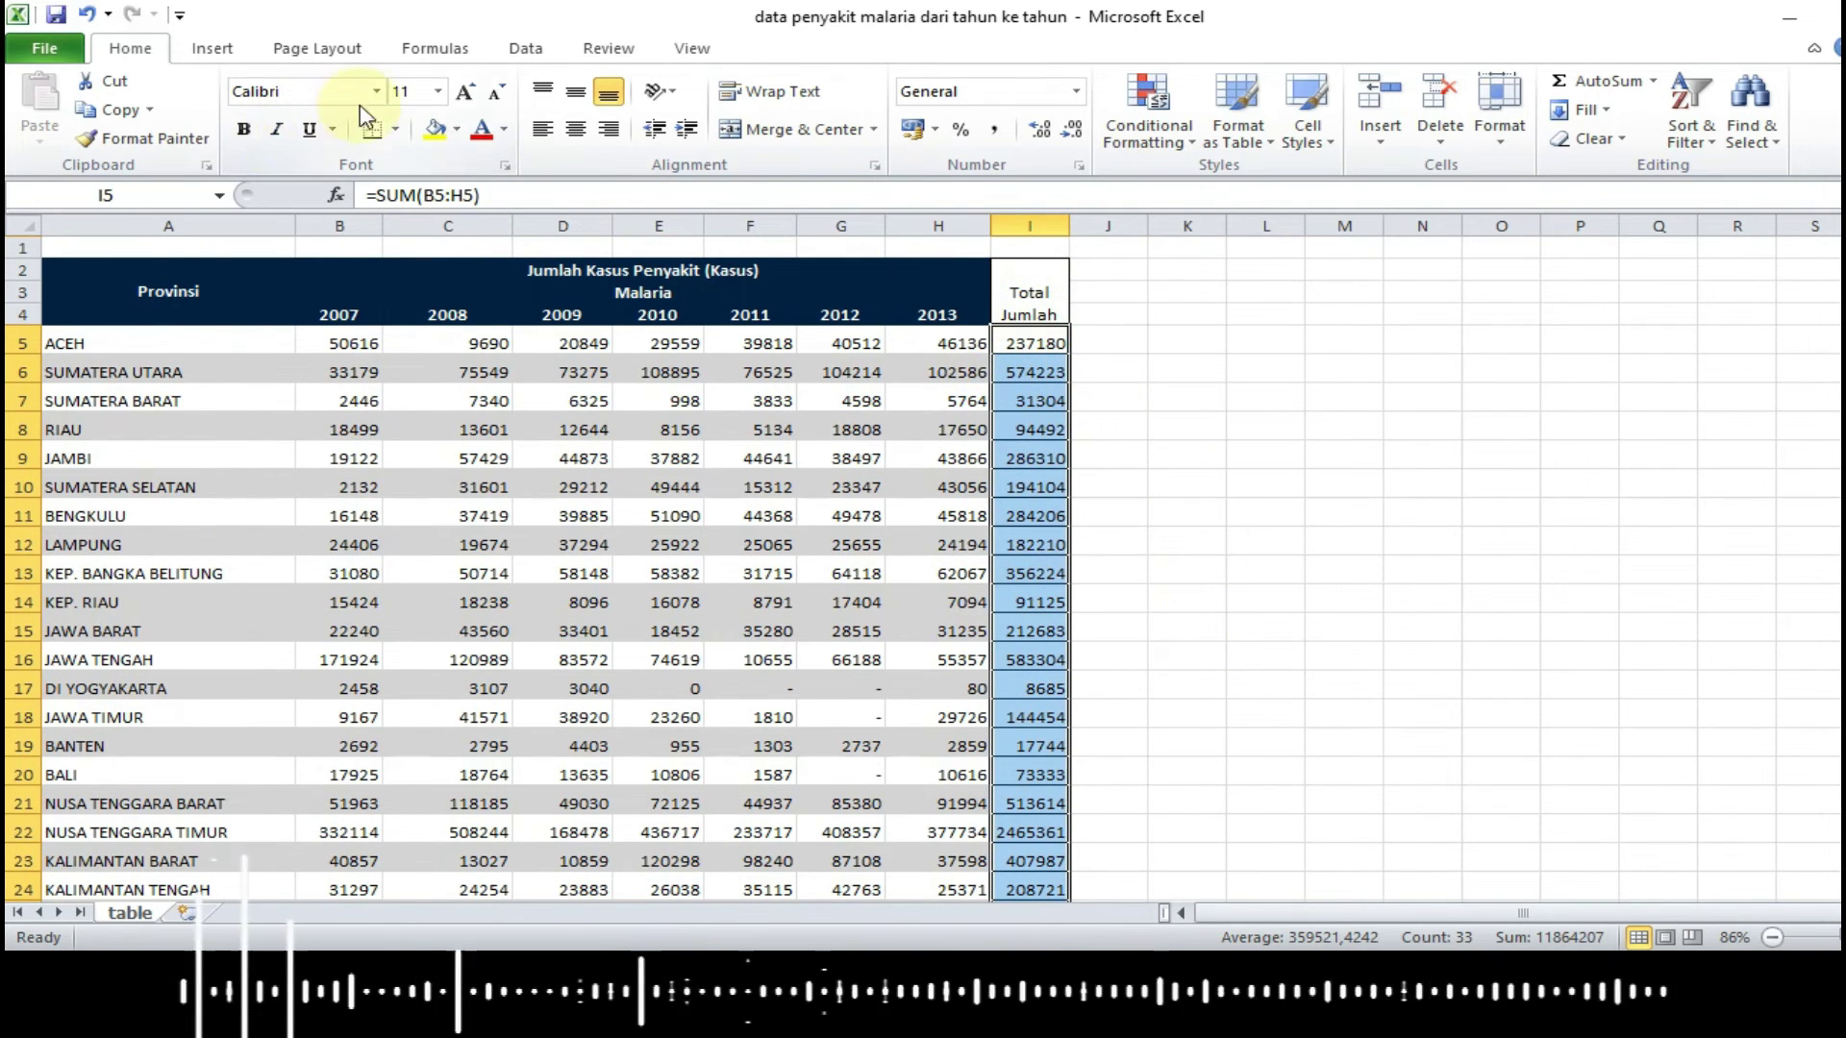
Make the selected Total Jumlah figures bold at font size 12
click(440, 91)
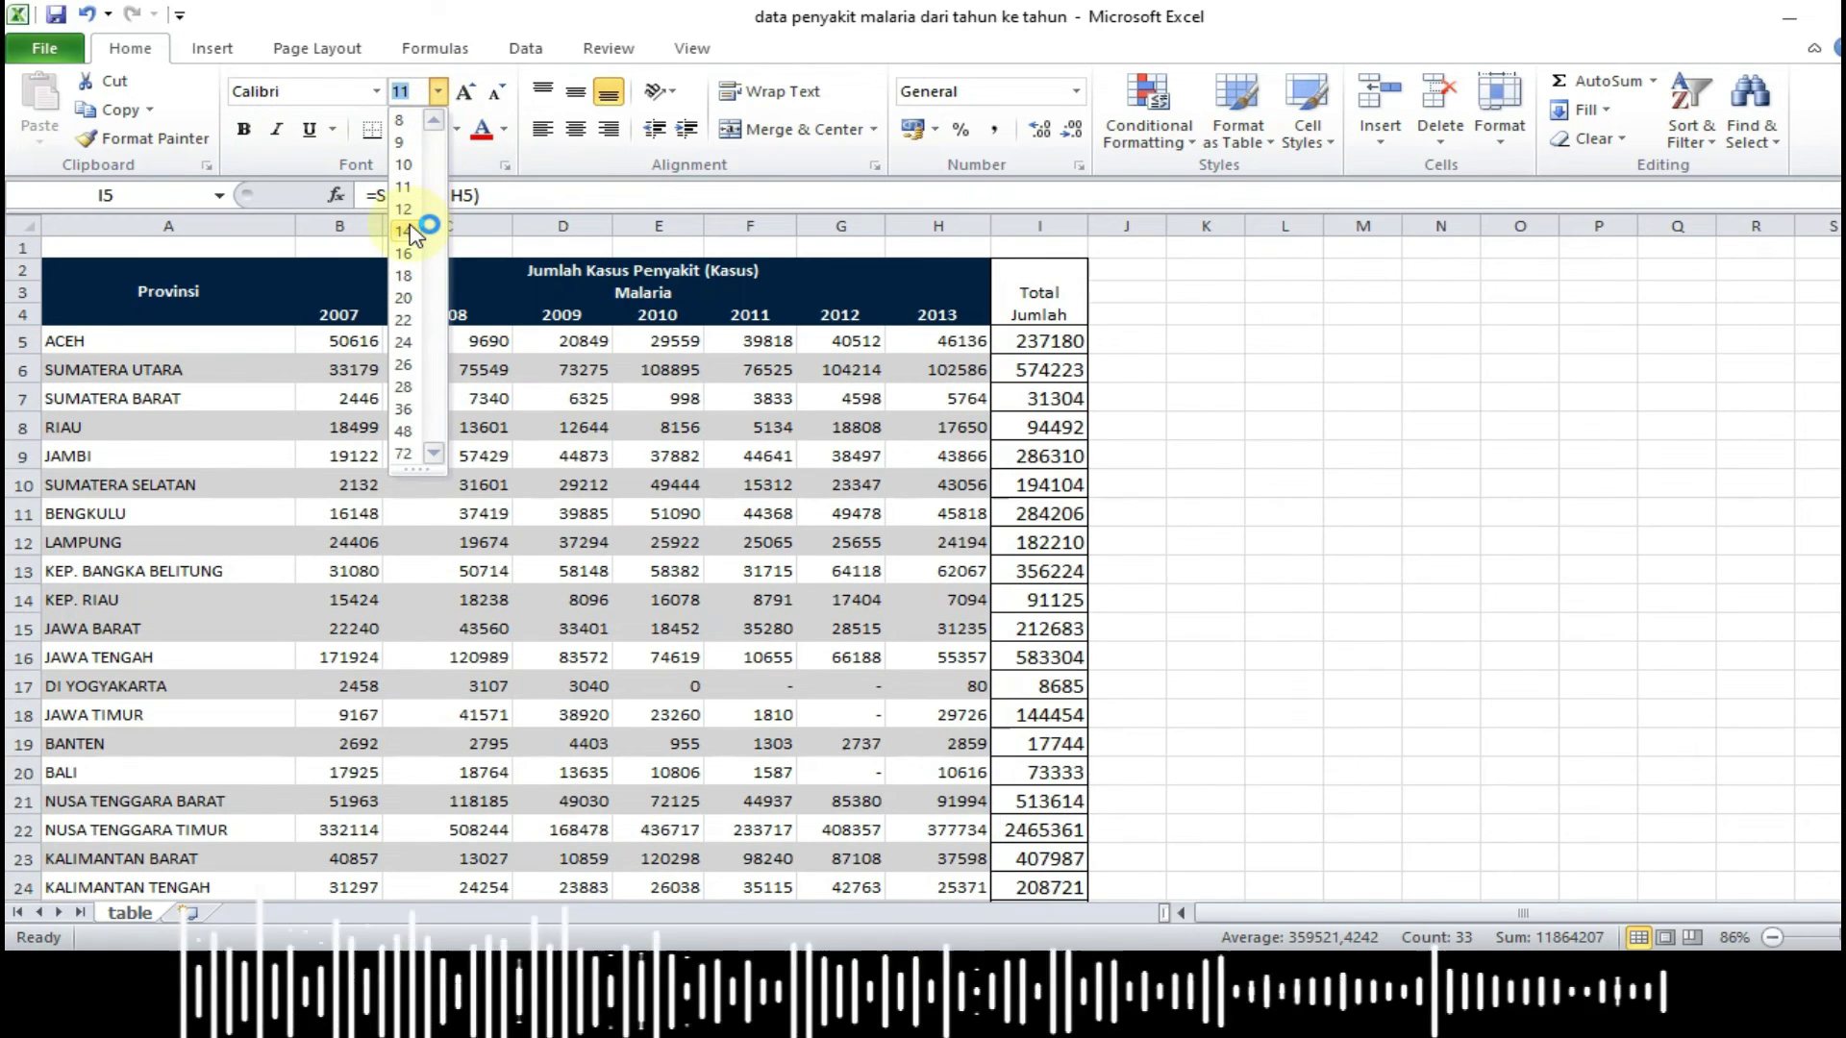
click(404, 208)
click(246, 128)
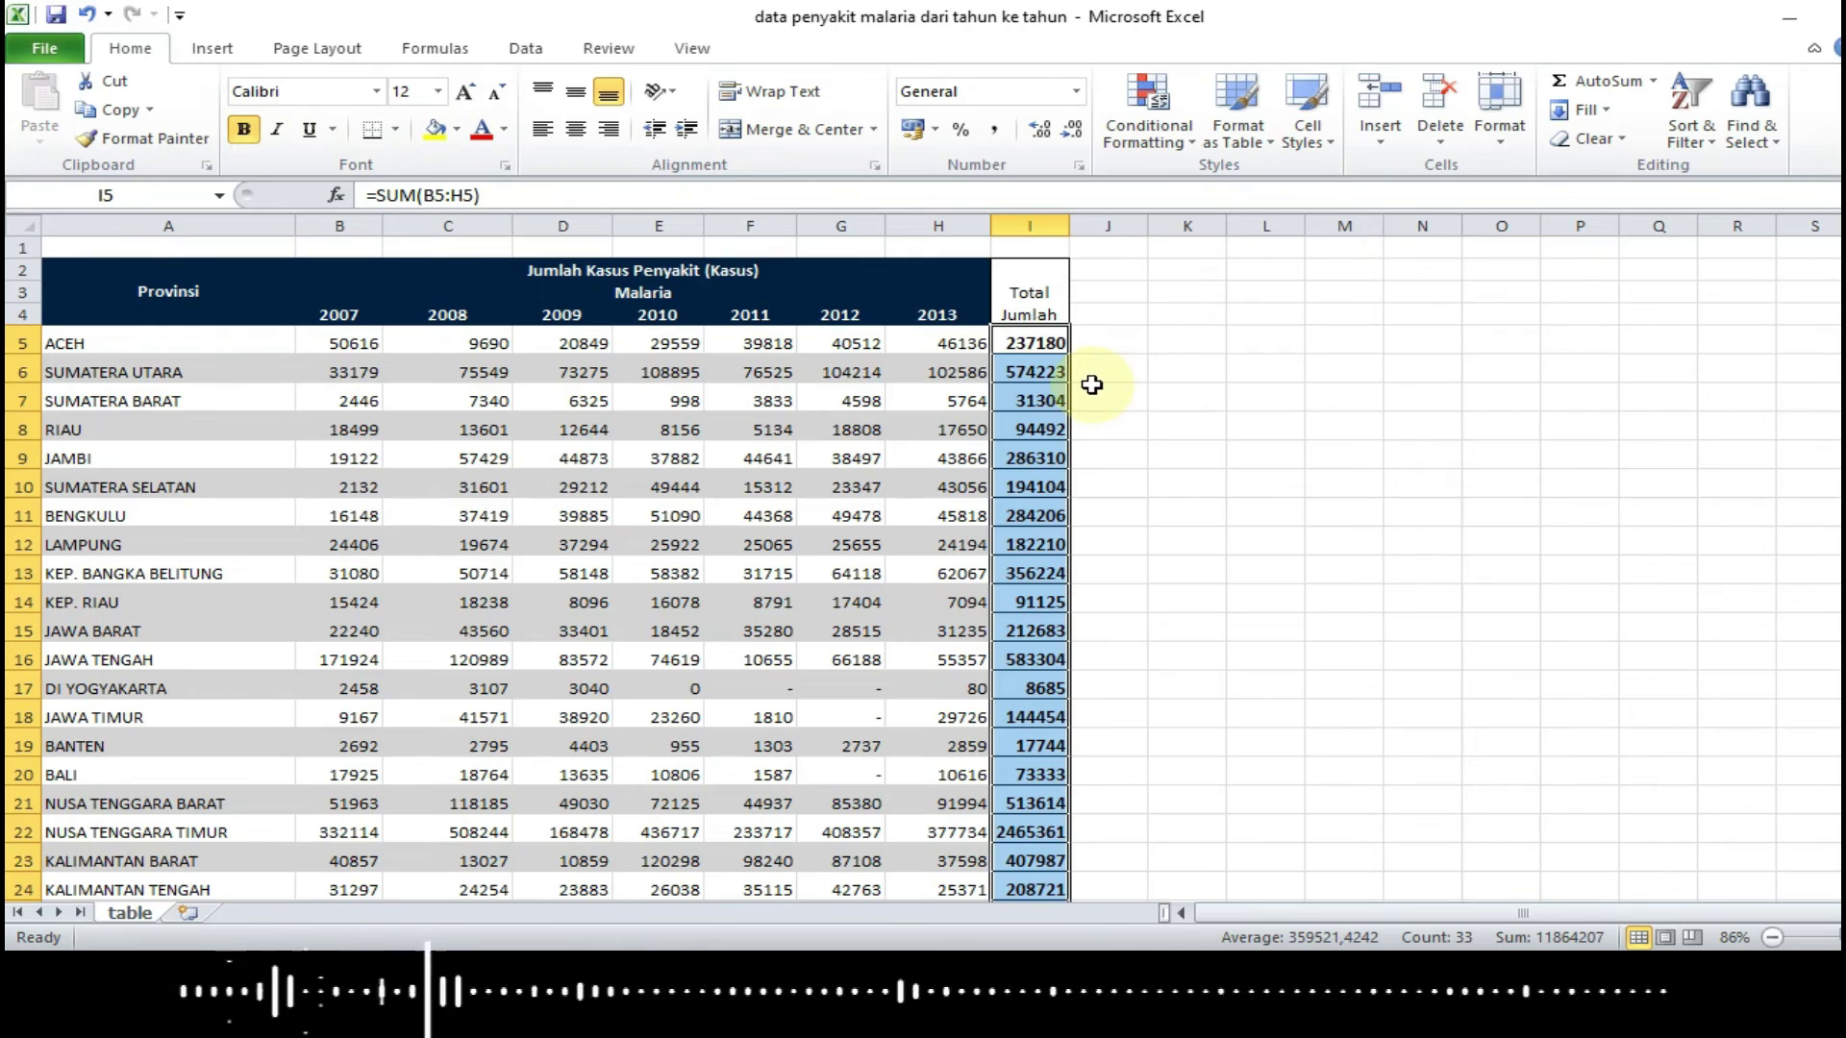
Make the yearly summary rows B39:H44 bold at font size 12
scroll(1091, 385, down, 7)
scroll(1091, 385, down, 2)
scroll(1091, 384, down, 1)
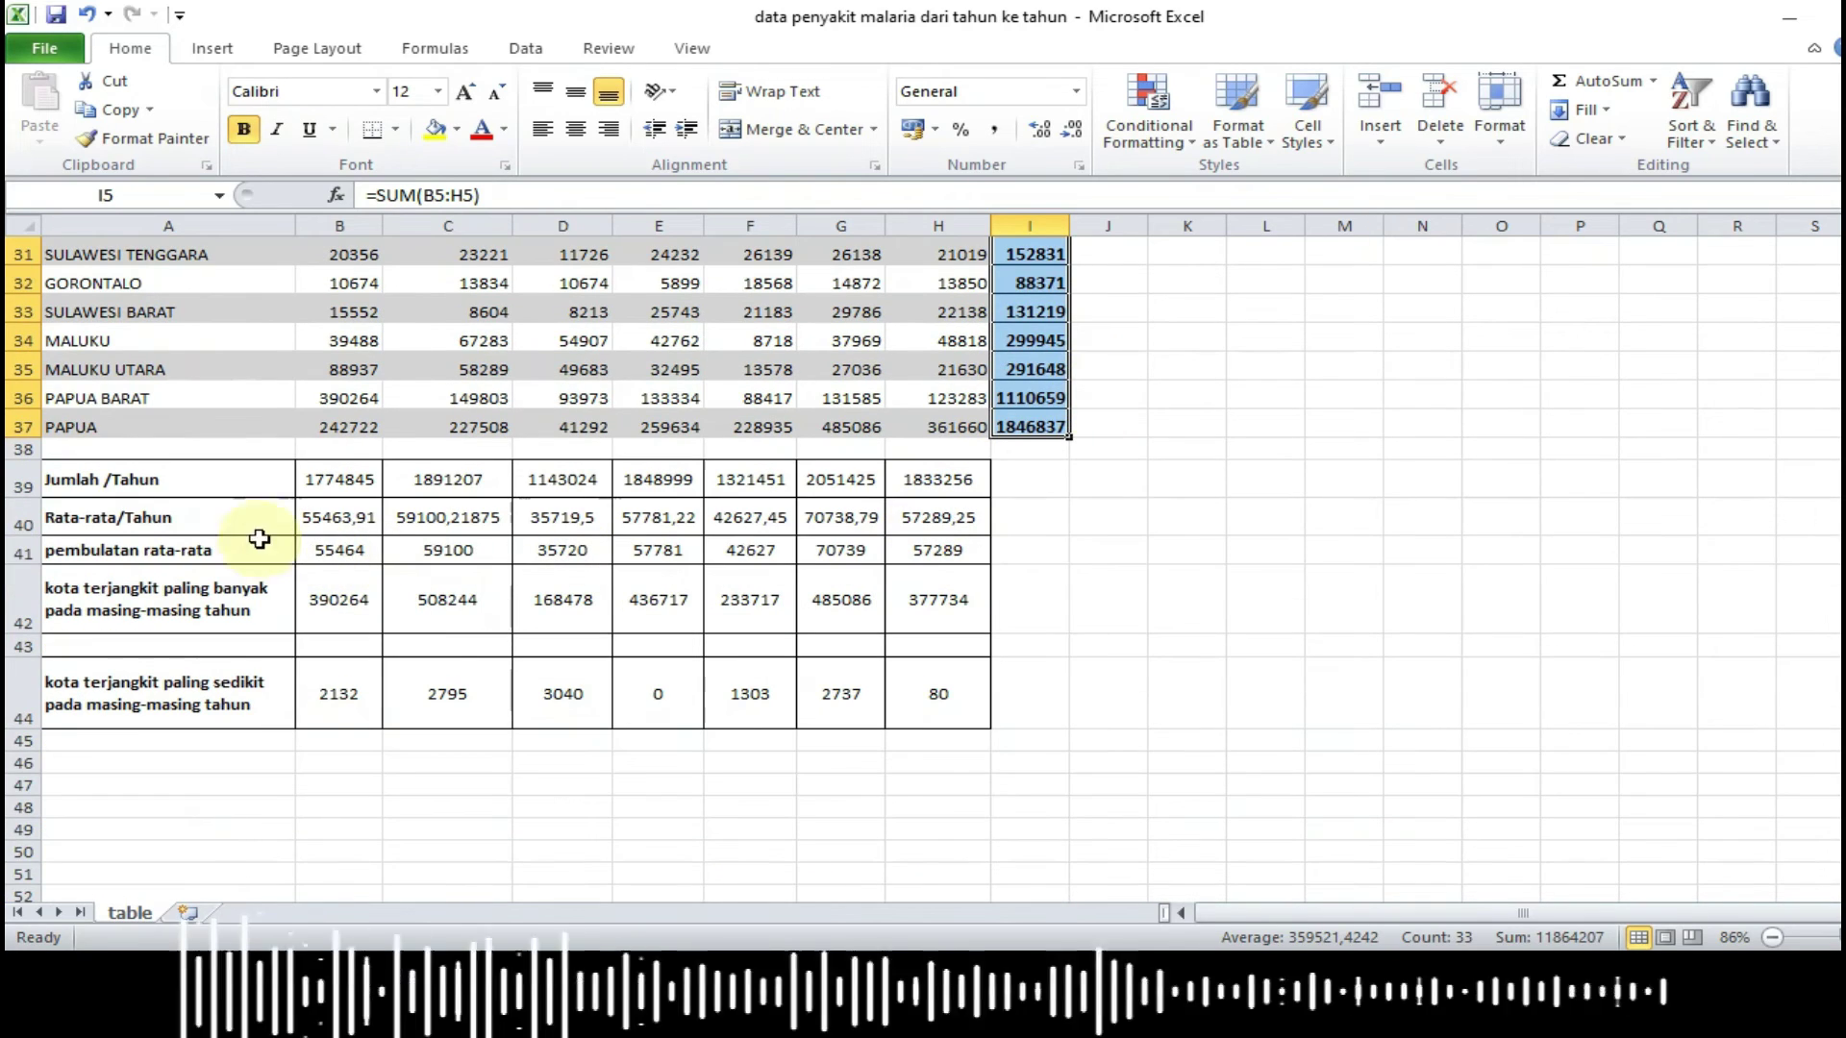
drag(317, 479, 931, 674)
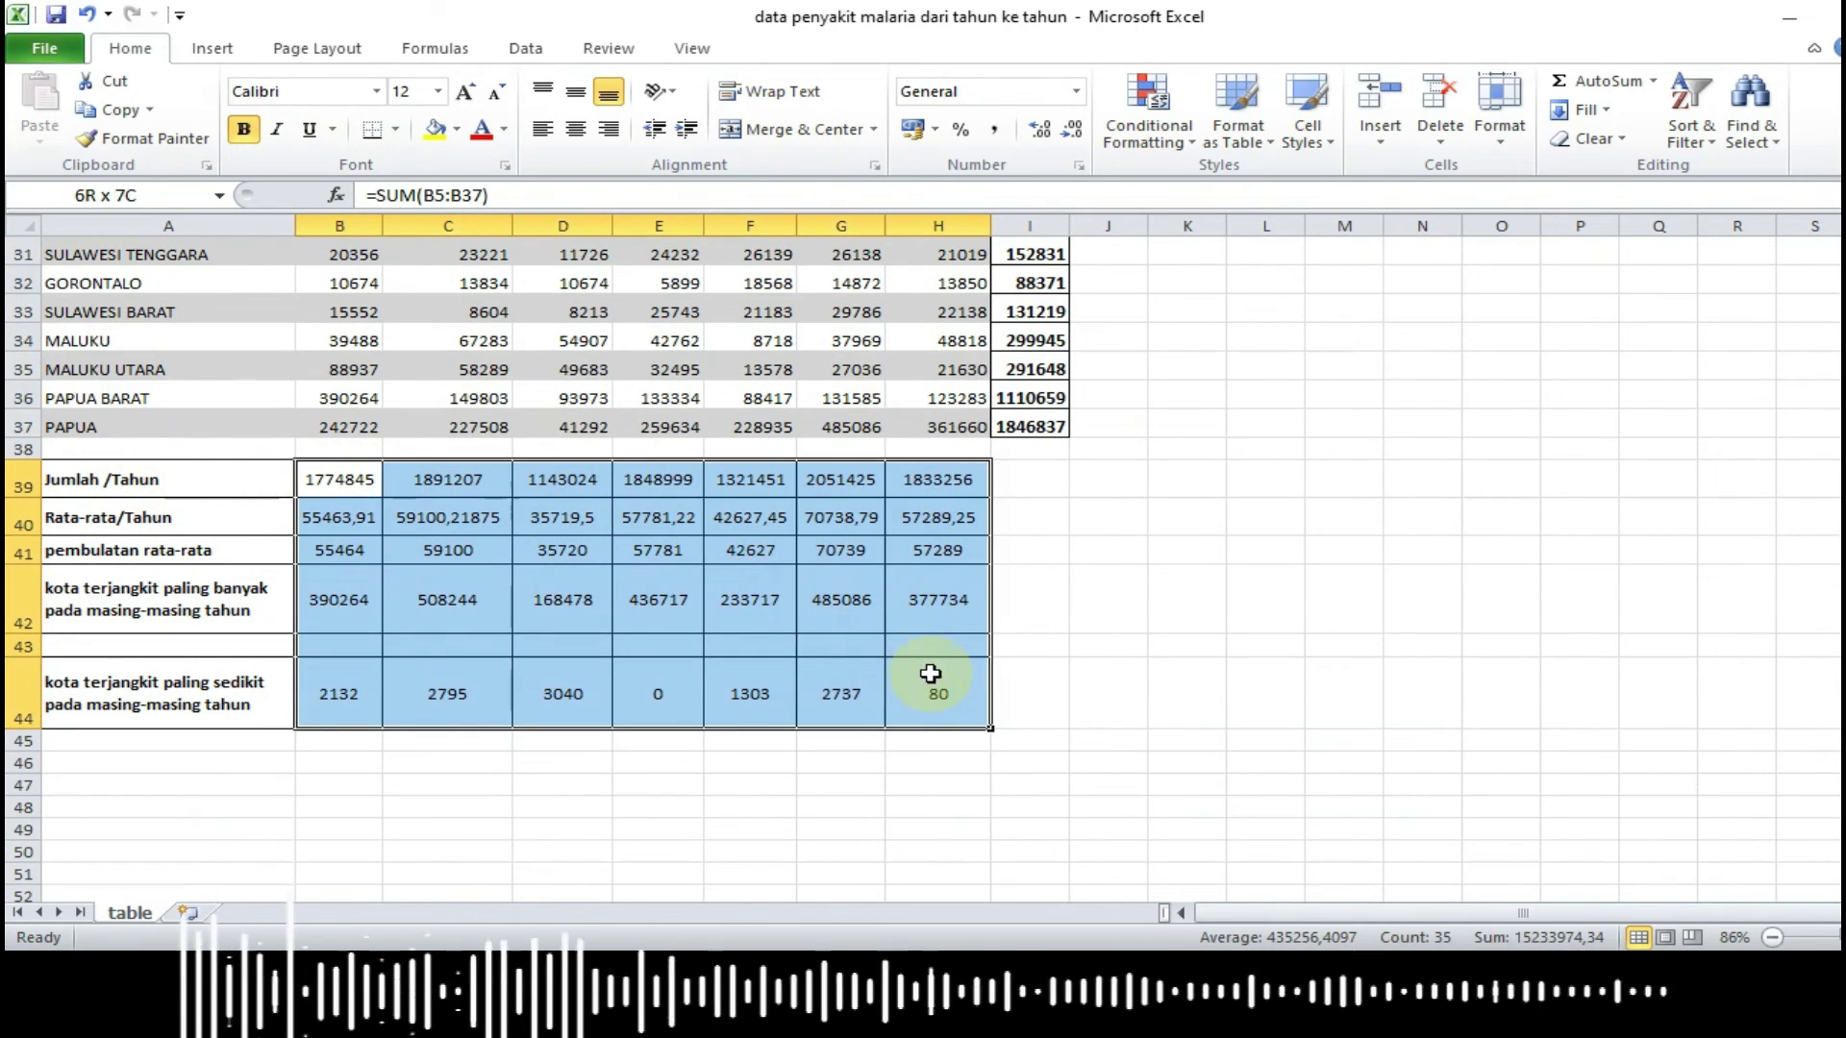
click(246, 129)
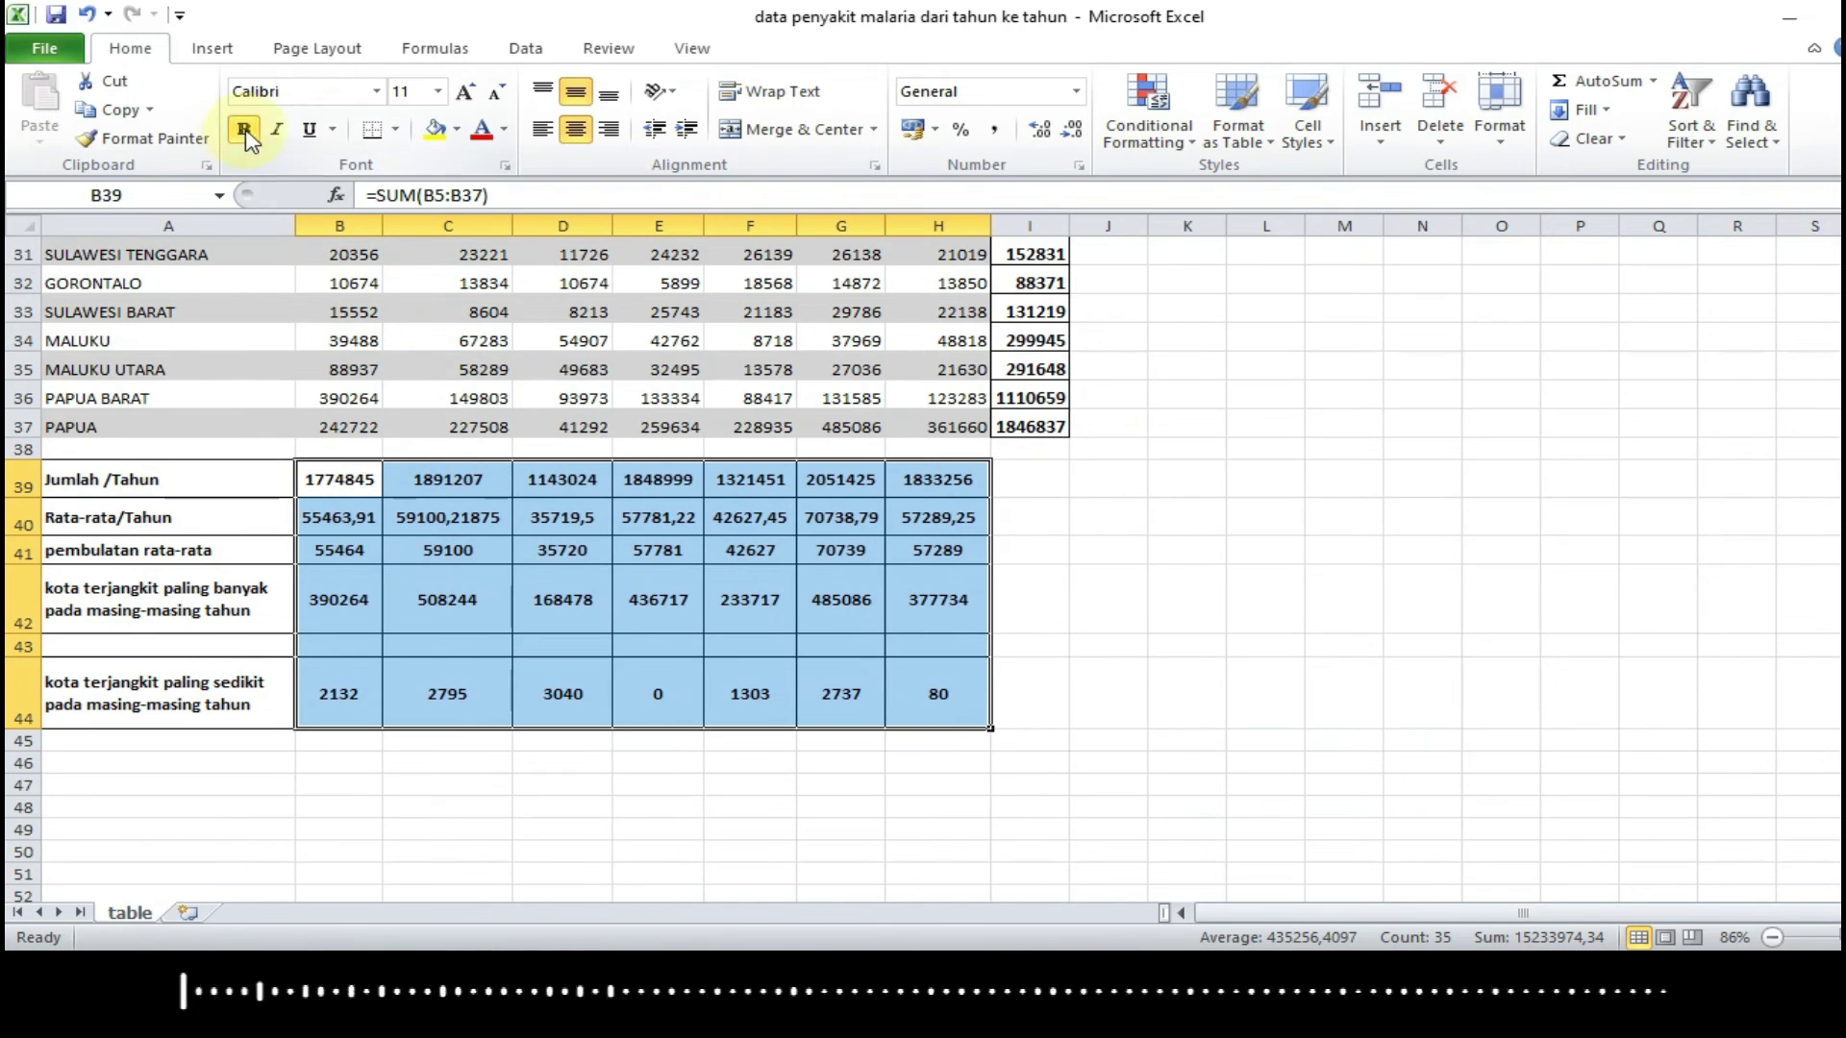
click(437, 92)
click(409, 209)
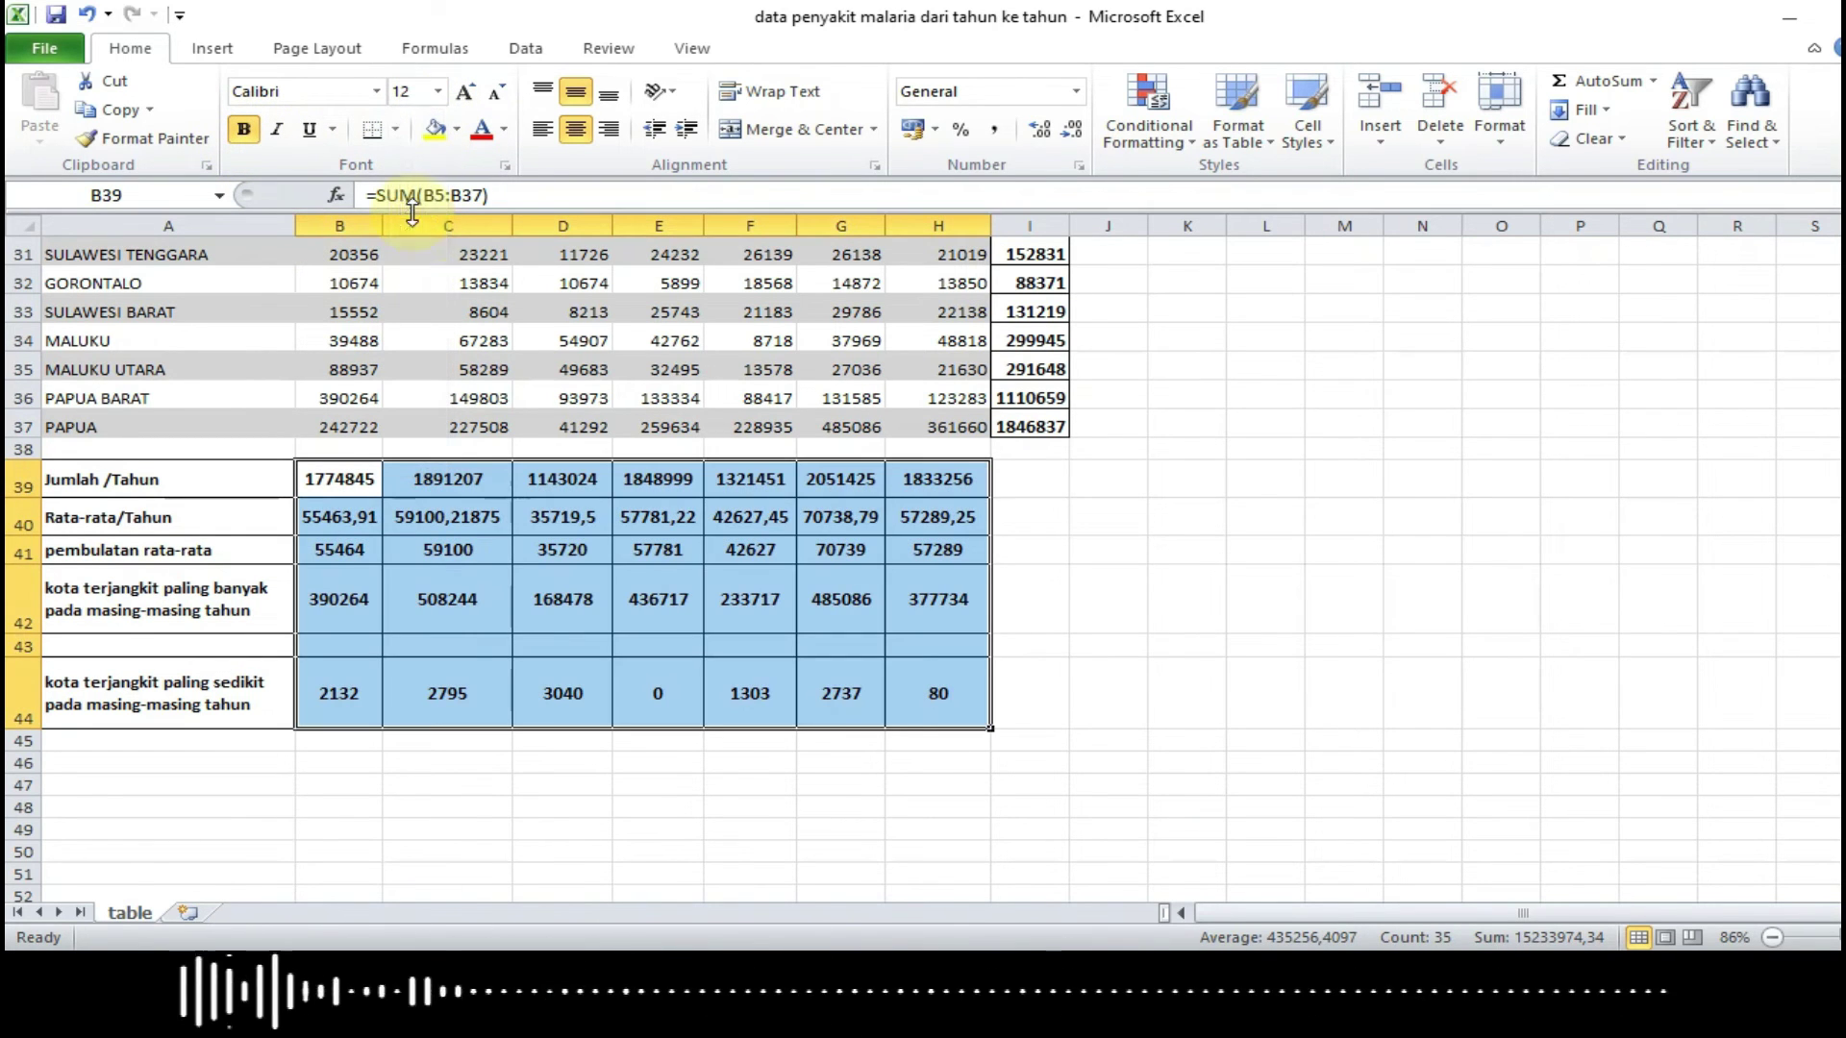
click(899, 613)
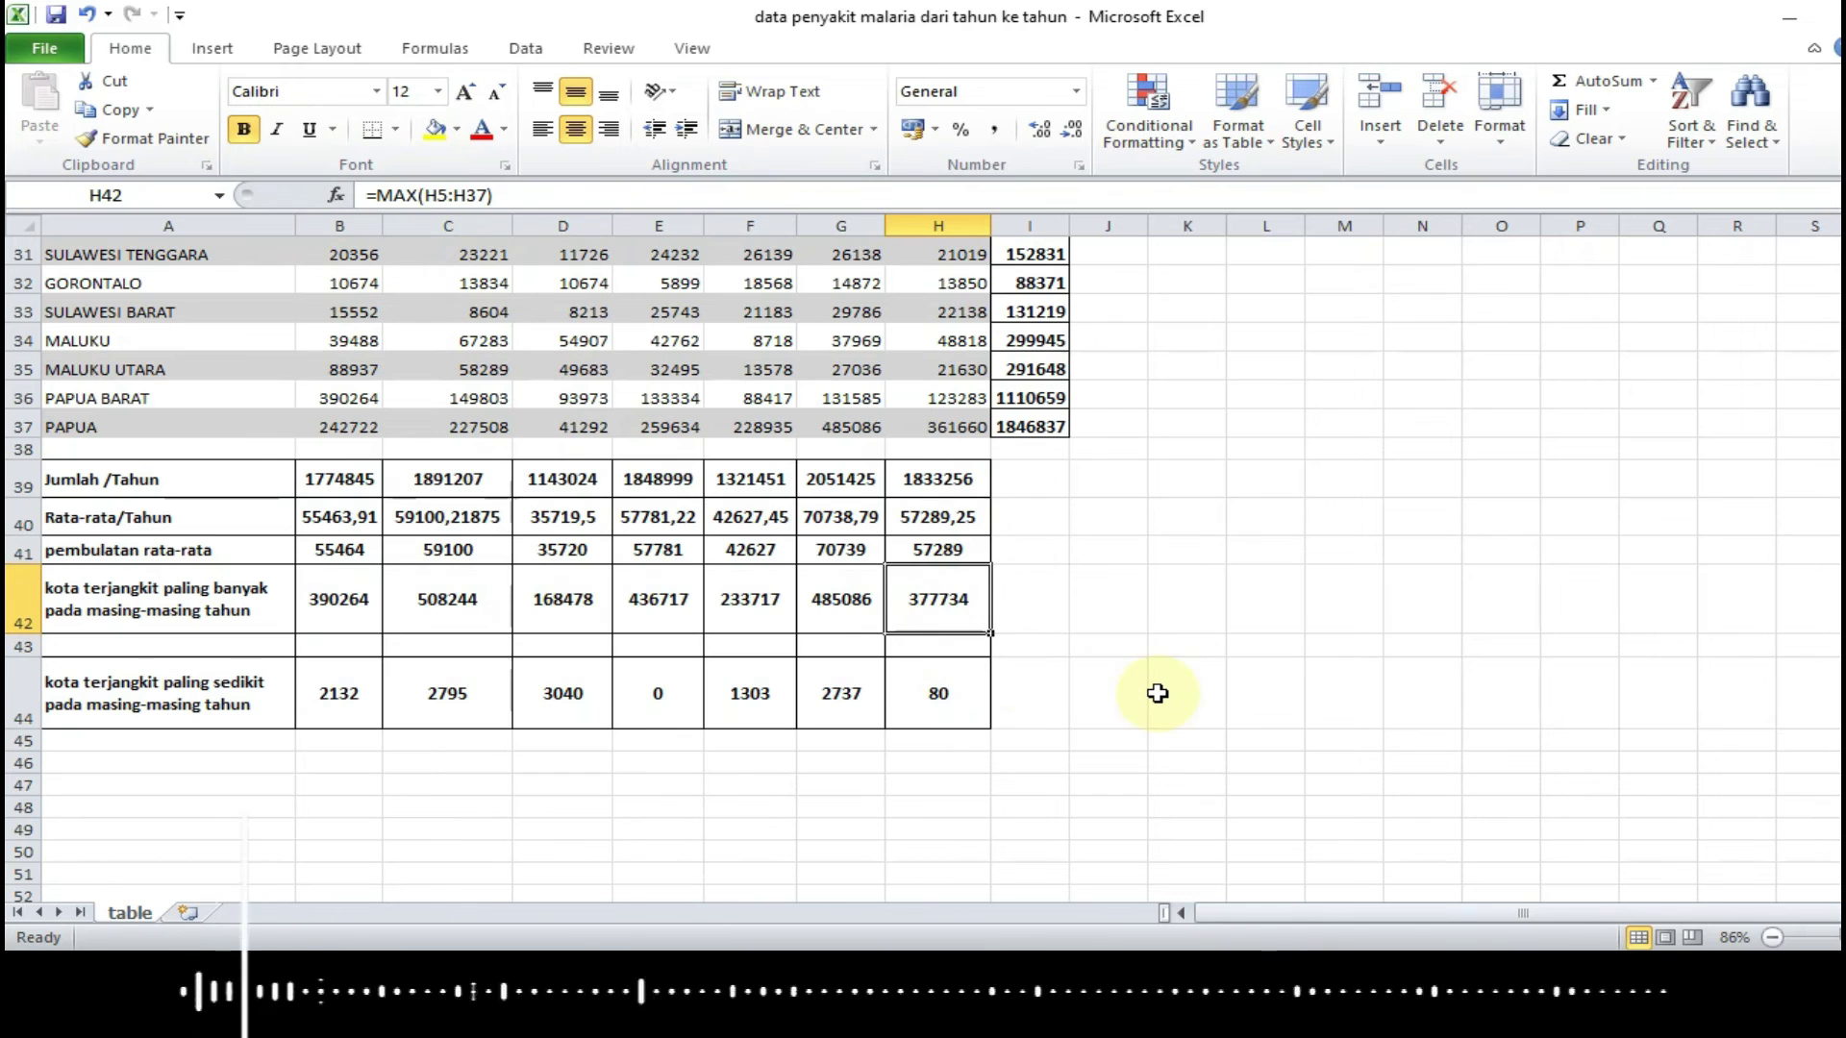